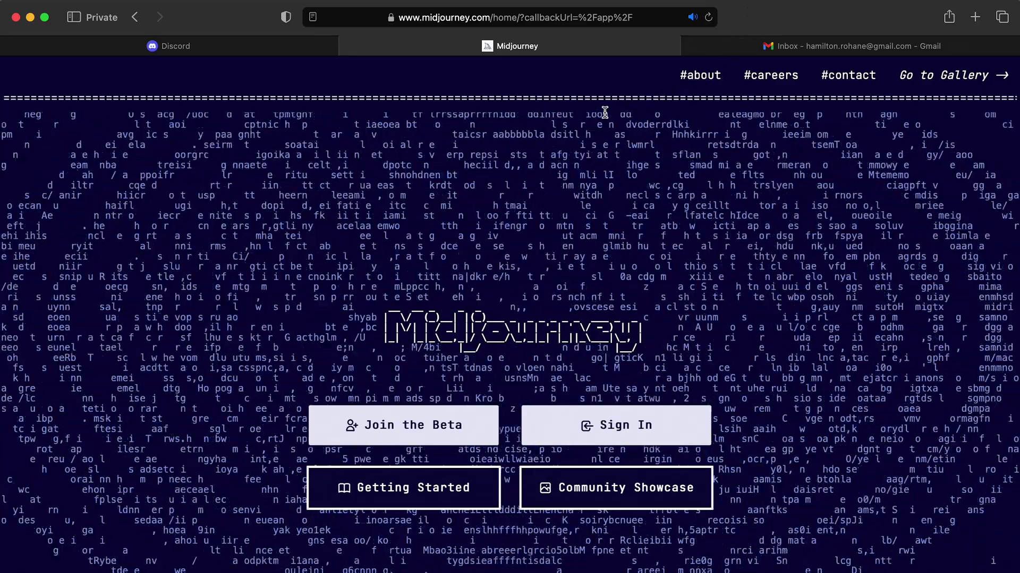
Switch to the Discord login page in the browser
{"action": "left_click", "coordinate": [236, 54]}
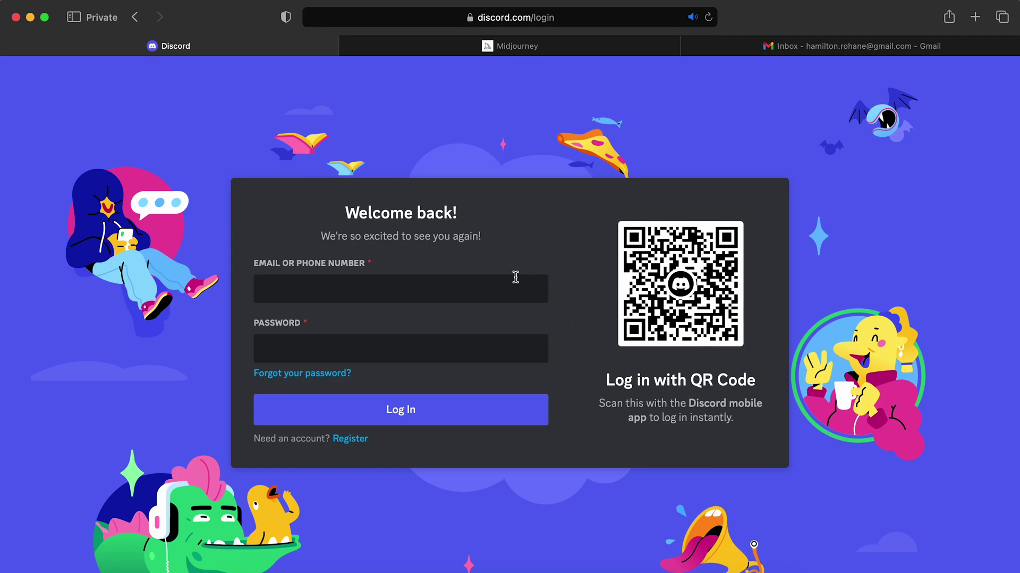
Dismiss the saved-login suggestions on the email field and go to account registration
{"action": "left_click", "coordinate": [471, 293]}
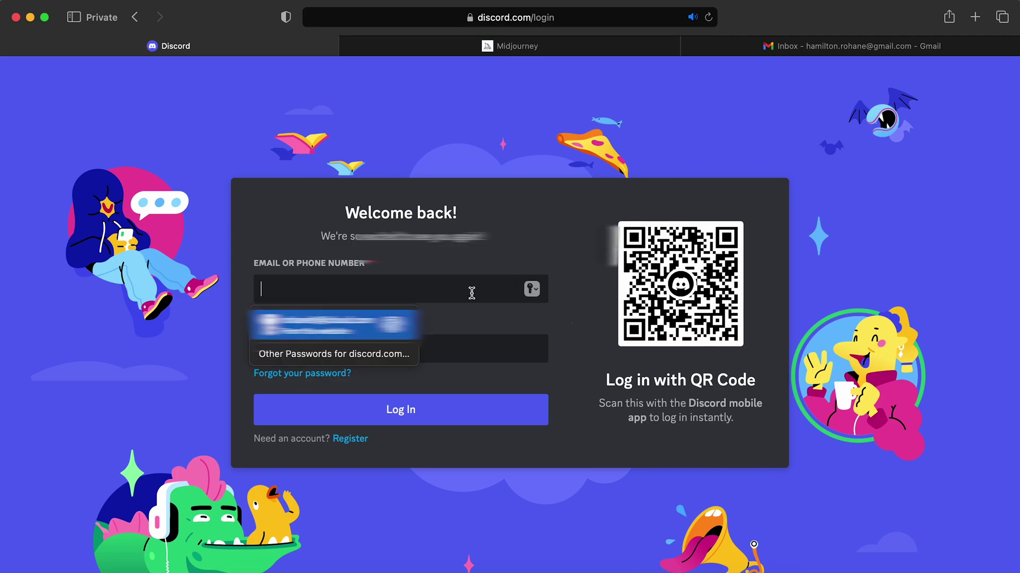
{"action": "left_click", "coordinate": [514, 274]}
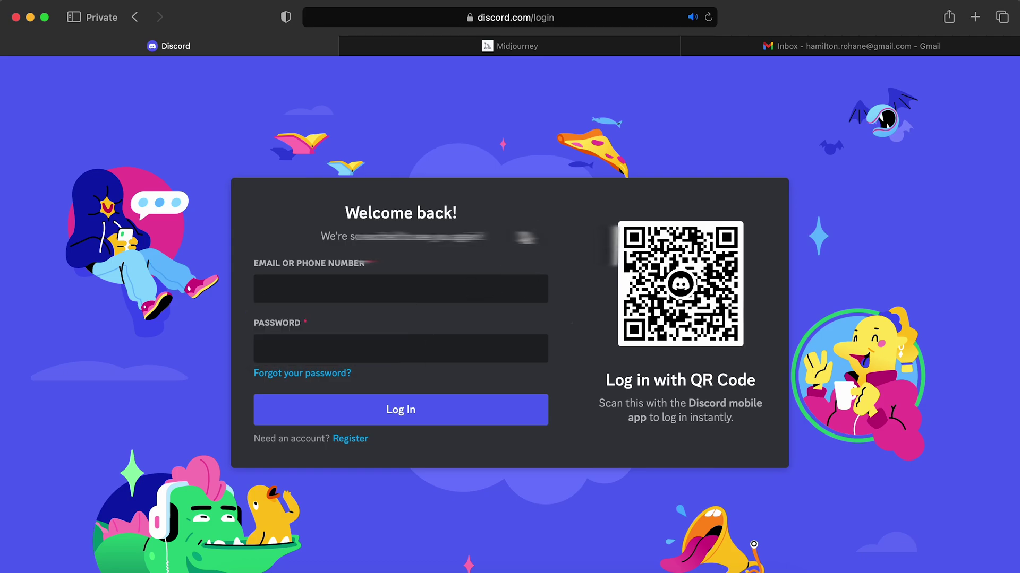
{"action": "left_click", "coordinate": [351, 439]}
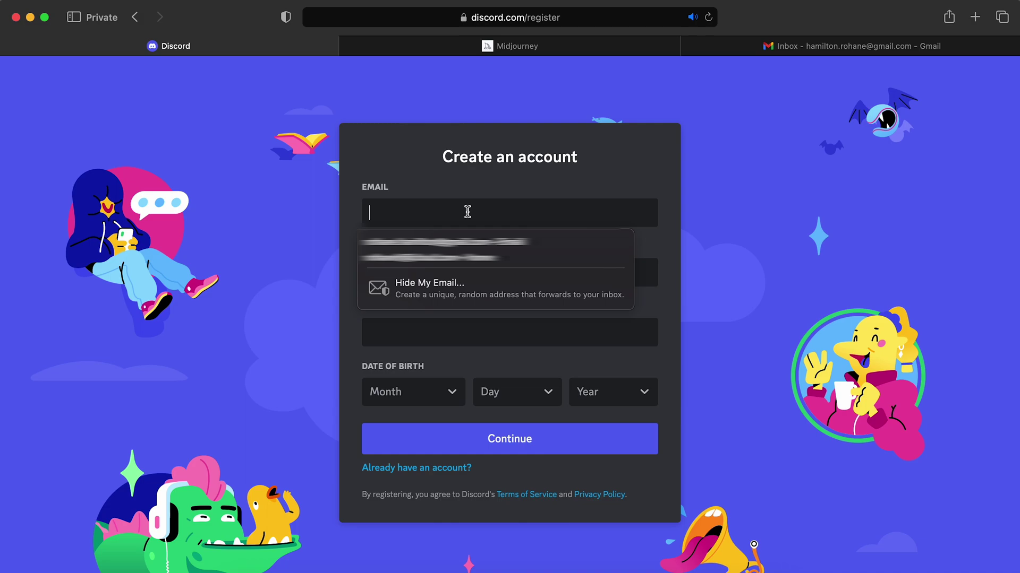
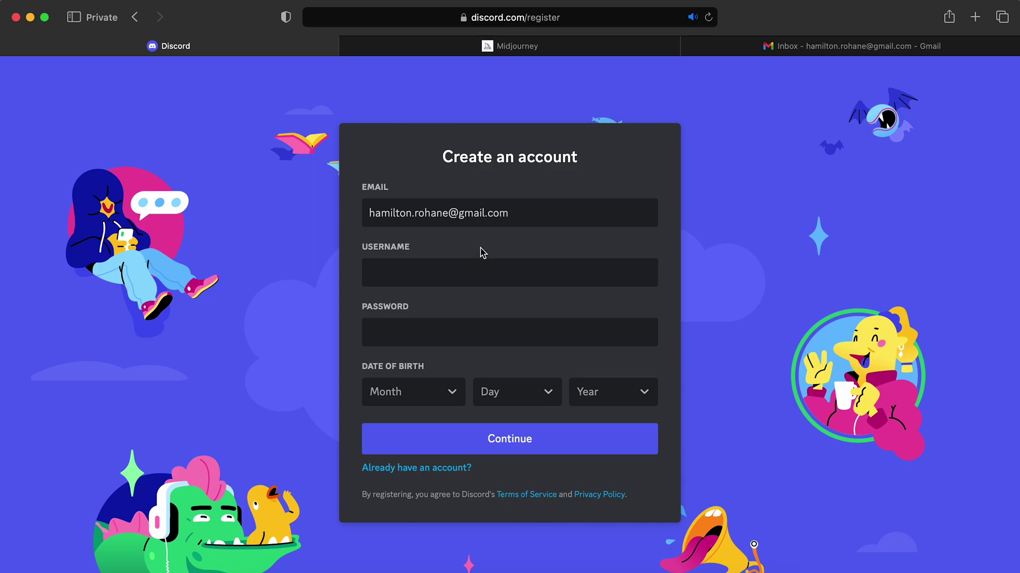
Enter the new account's email address, username and password
{"action": "left_click", "coordinate": [474, 262]}
{"action": "left_click", "coordinate": [475, 321]}
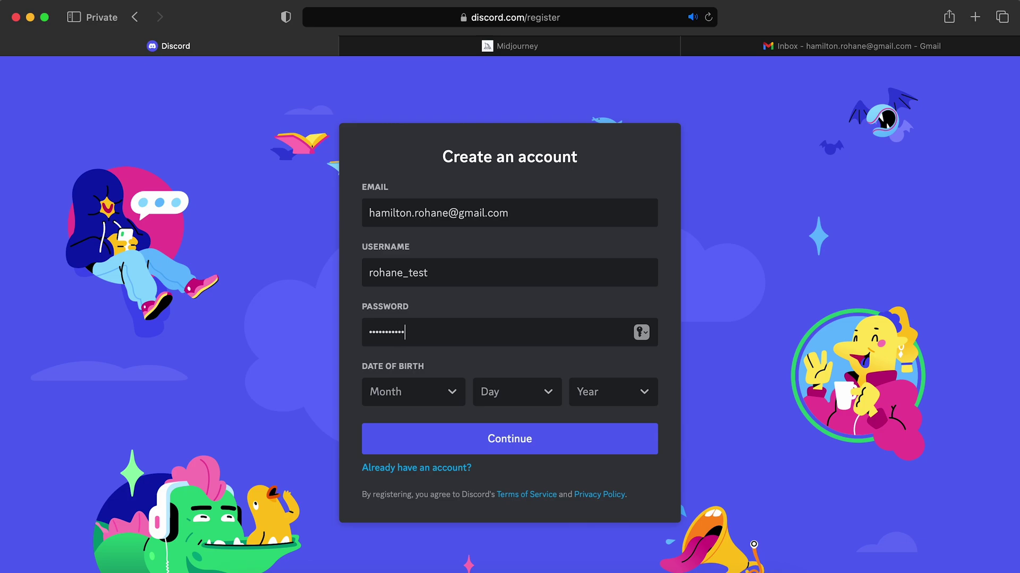
Set the date of birth to November 8, 1987
{"action": "left_click", "coordinate": [447, 391]}
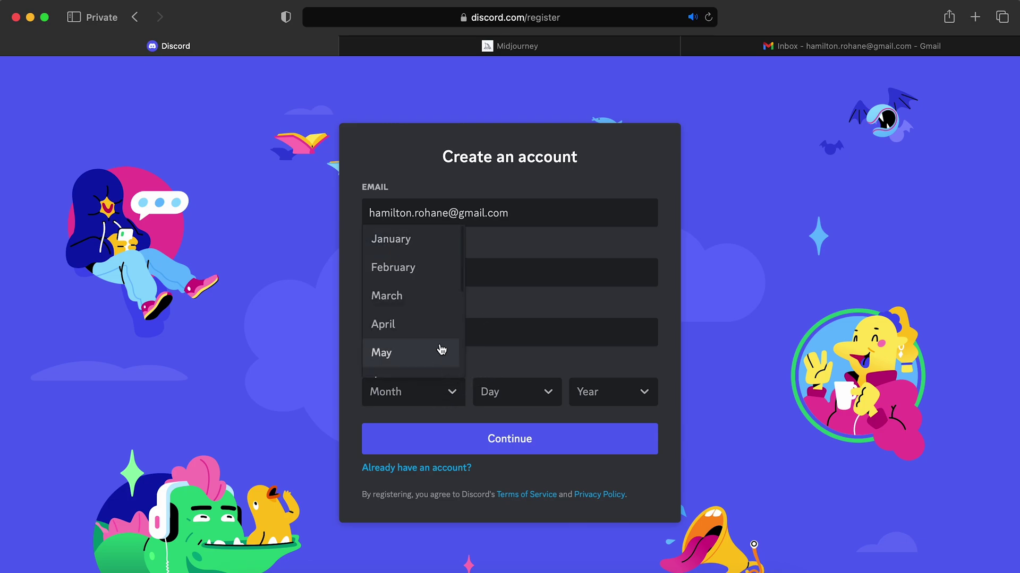
{"action": "scroll", "coordinate": [426, 318], "scroll_direction": "down", "scroll_amount": 5}
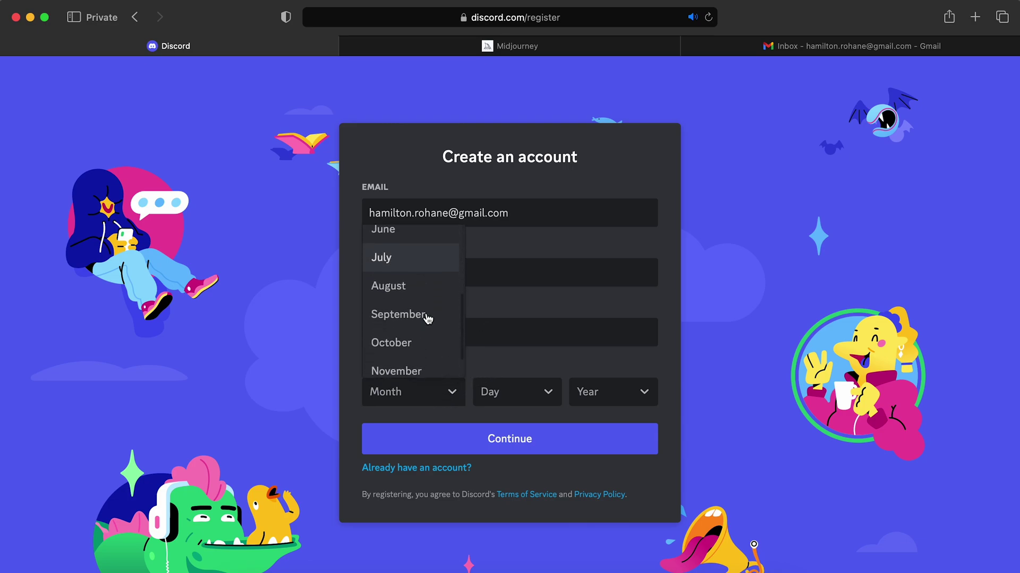
{"action": "left_click", "coordinate": [419, 345]}
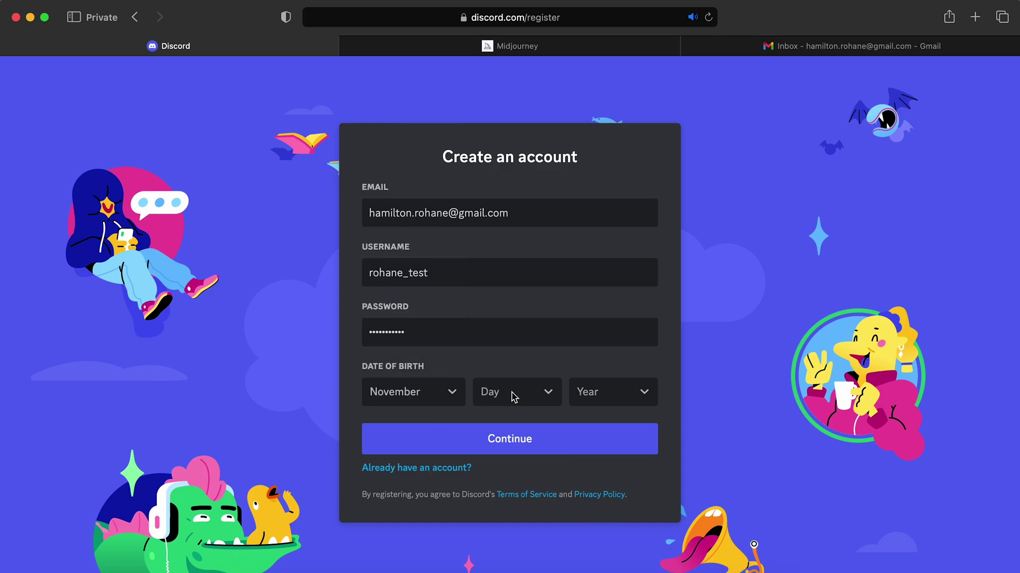
{"action": "left_click", "coordinate": [548, 398]}
{"action": "scroll", "coordinate": [535, 311], "scroll_direction": "down", "scroll_amount": 5}
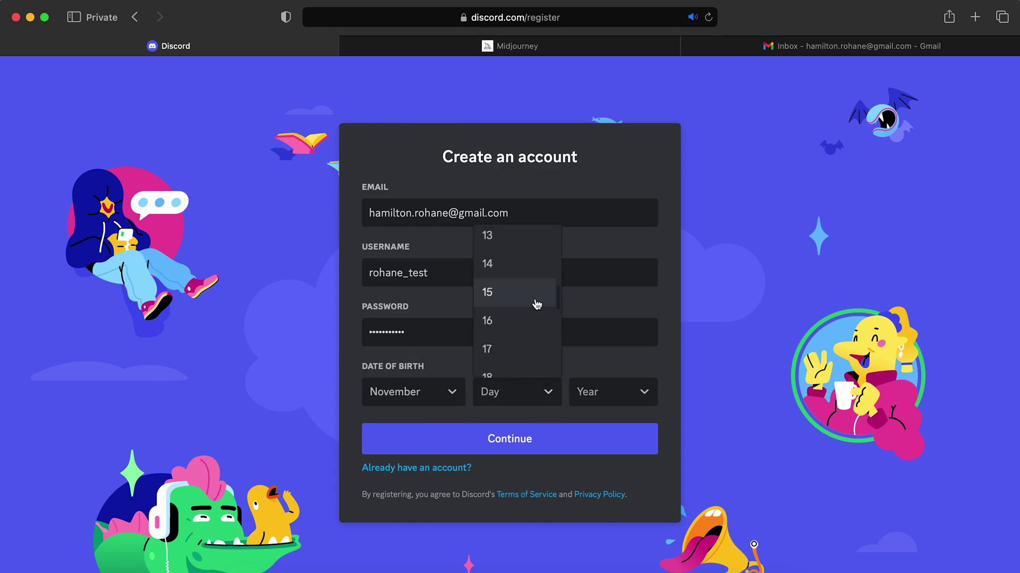
{"action": "scroll", "coordinate": [535, 302], "scroll_direction": "up", "scroll_amount": 3}
{"action": "scroll", "coordinate": [536, 302], "scroll_direction": "up", "scroll_amount": 1}
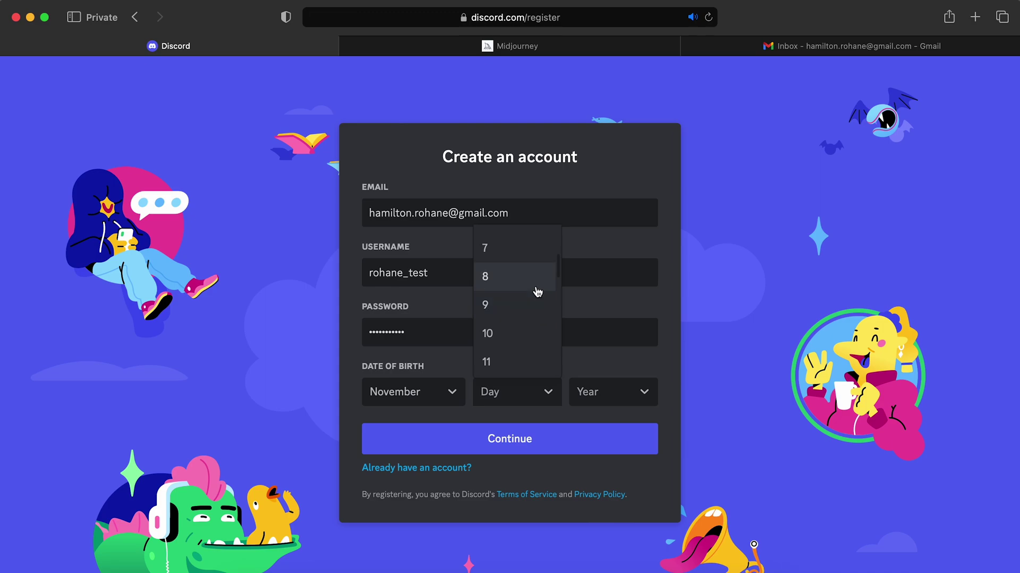
{"action": "left_click", "coordinate": [537, 291]}
{"action": "left_click", "coordinate": [643, 392]}
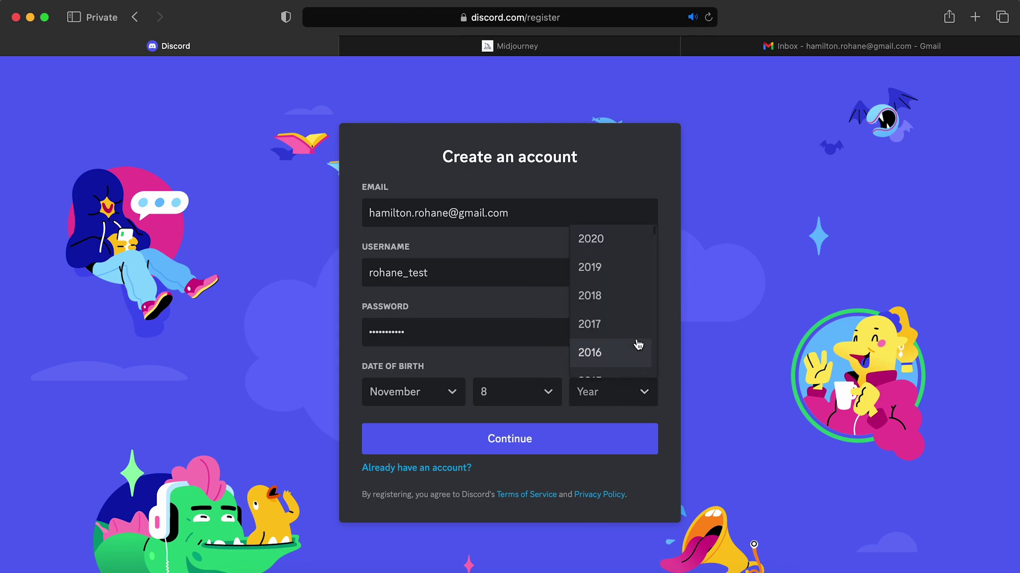
{"action": "scroll", "coordinate": [637, 346], "scroll_direction": "down", "scroll_amount": 5}
{"action": "scroll", "coordinate": [637, 345], "scroll_direction": "down", "scroll_amount": 5}
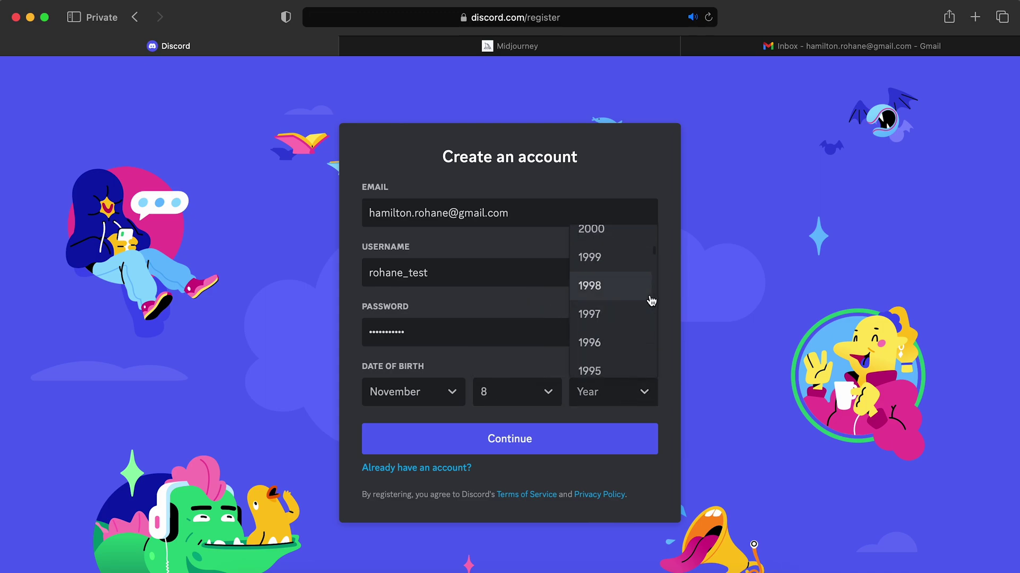
{"action": "scroll", "coordinate": [649, 300], "scroll_direction": "down", "scroll_amount": 2}
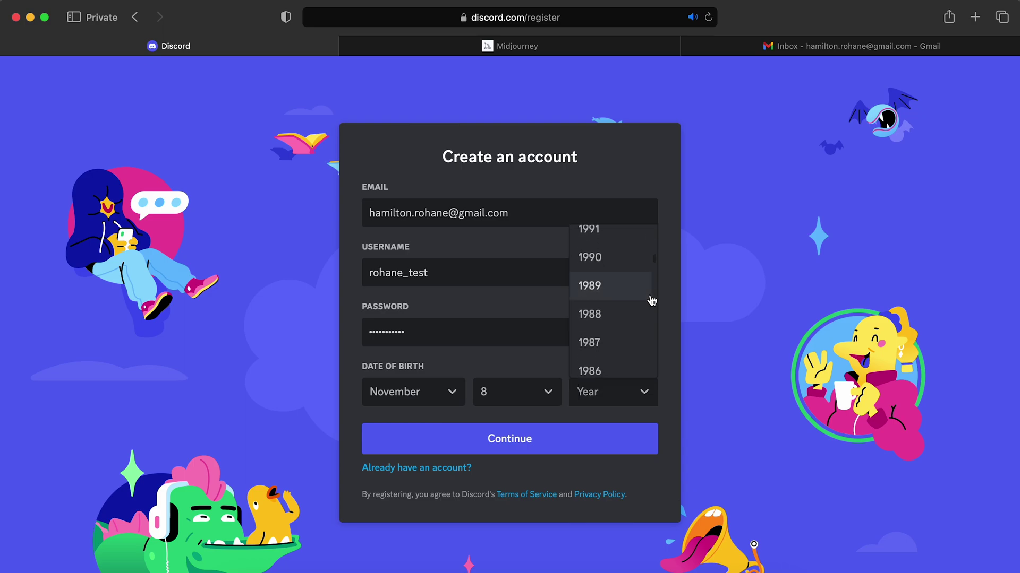
{"action": "left_click", "coordinate": [619, 342]}
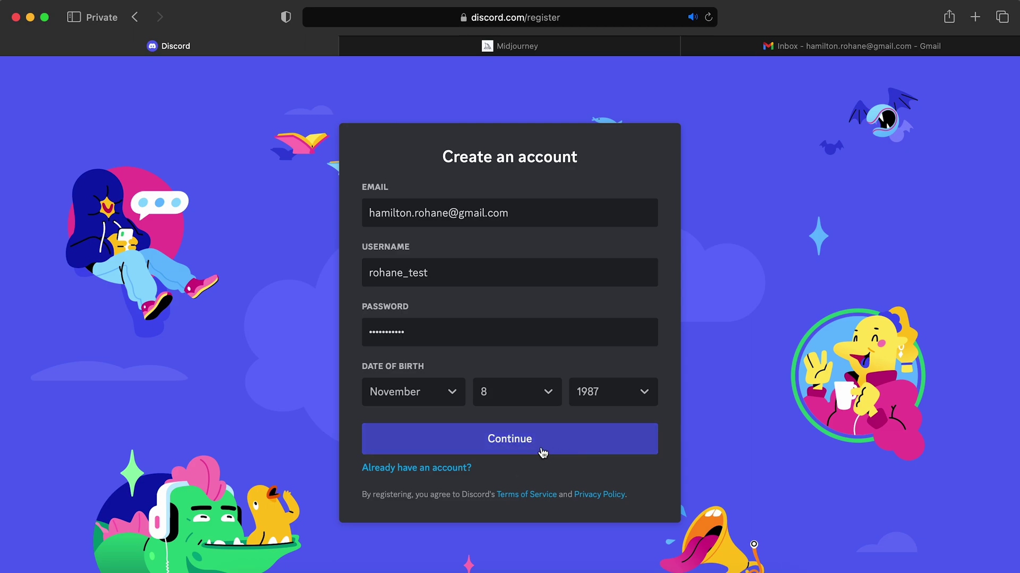
Submit the registration and pass the hCaptcha by selecting the potted daisy image
{"action": "left_click", "coordinate": [511, 440]}
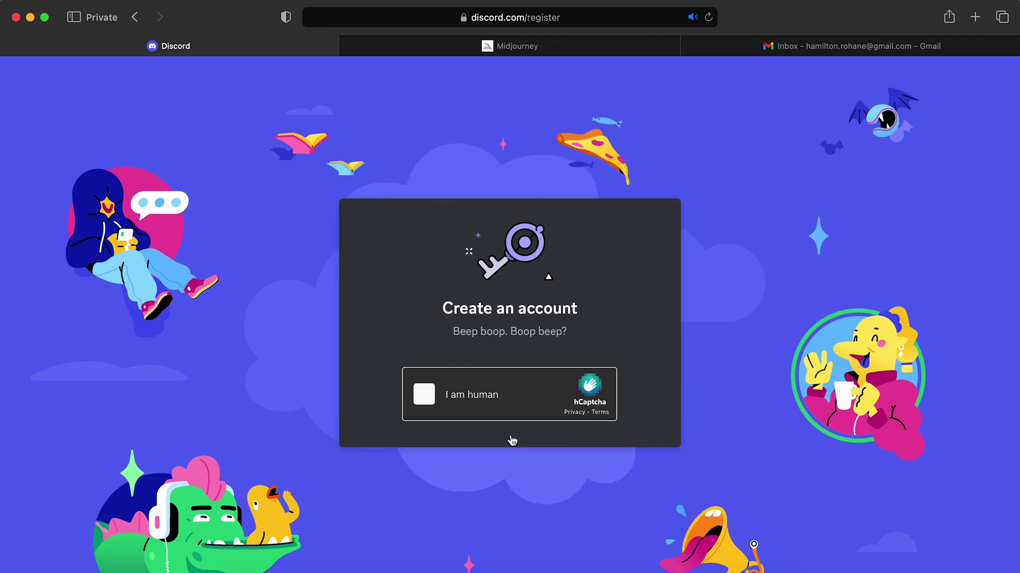
{"action": "left_click", "coordinate": [424, 395]}
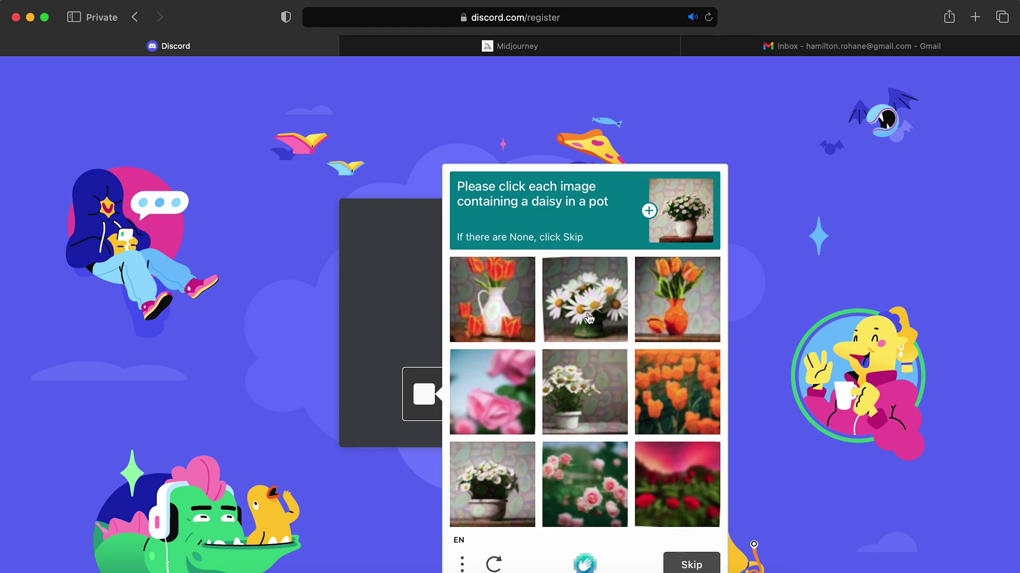
{"action": "left_click", "coordinate": [493, 485]}
{"action": "left_click", "coordinate": [692, 565]}
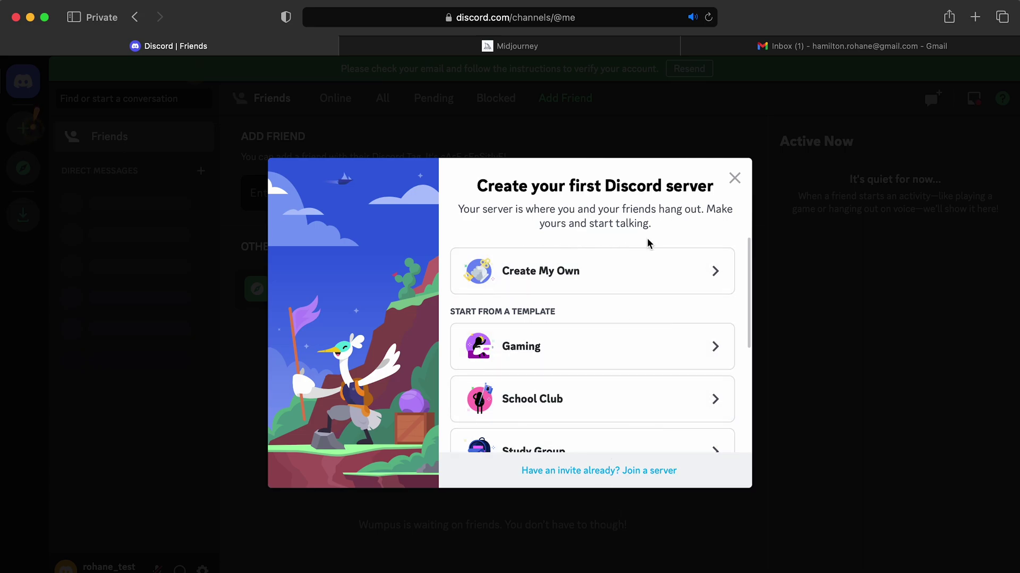
Create a server from scratch for me and my friends with its default name
{"action": "scroll", "coordinate": [628, 266], "scroll_direction": "down", "scroll_amount": 2}
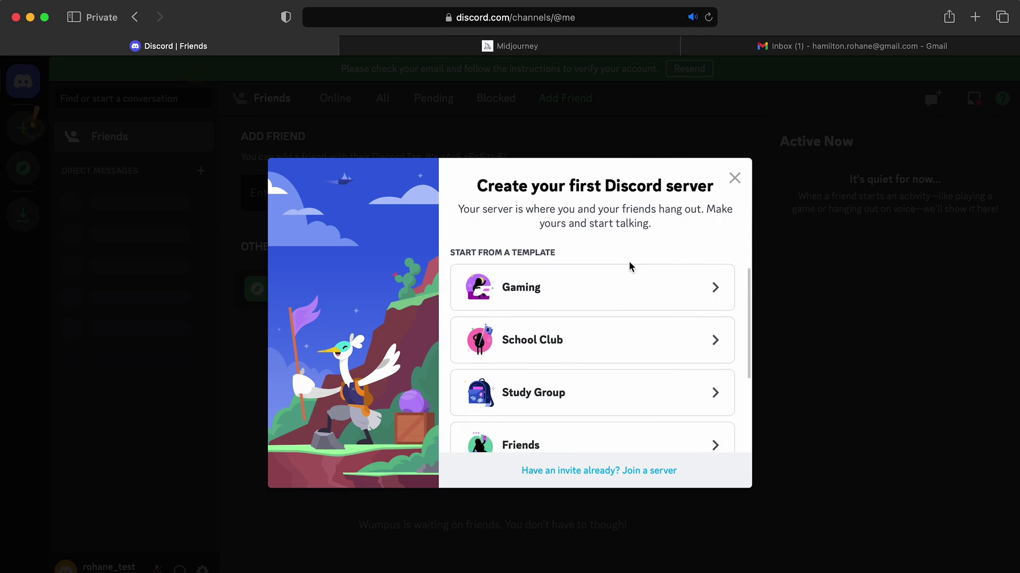
{"action": "scroll", "coordinate": [630, 267], "scroll_direction": "down", "scroll_amount": 5}
{"action": "scroll", "coordinate": [630, 267], "scroll_direction": "up", "scroll_amount": 8}
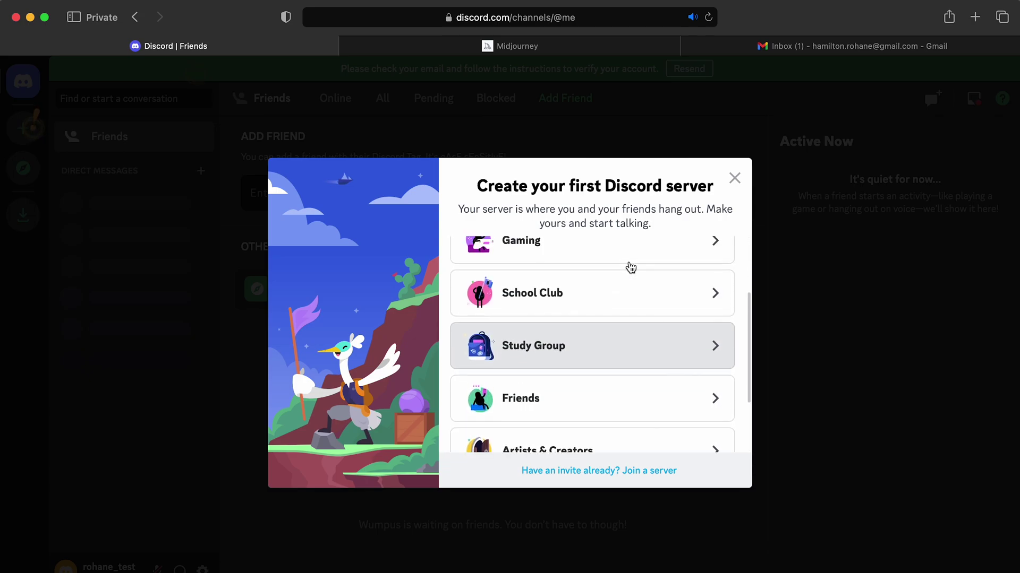
{"action": "left_click", "coordinate": [607, 280]}
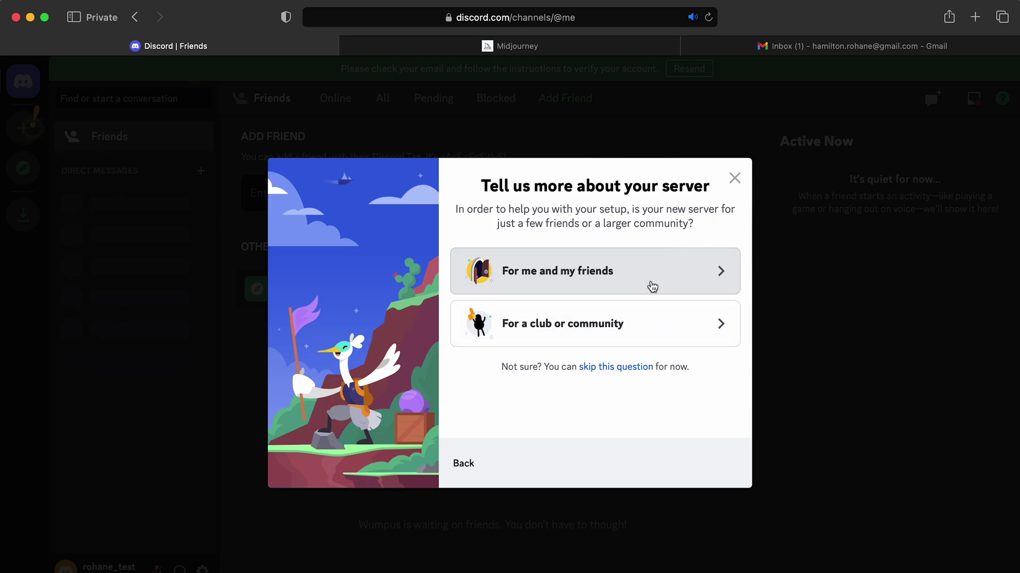
{"action": "left_click", "coordinate": [653, 290]}
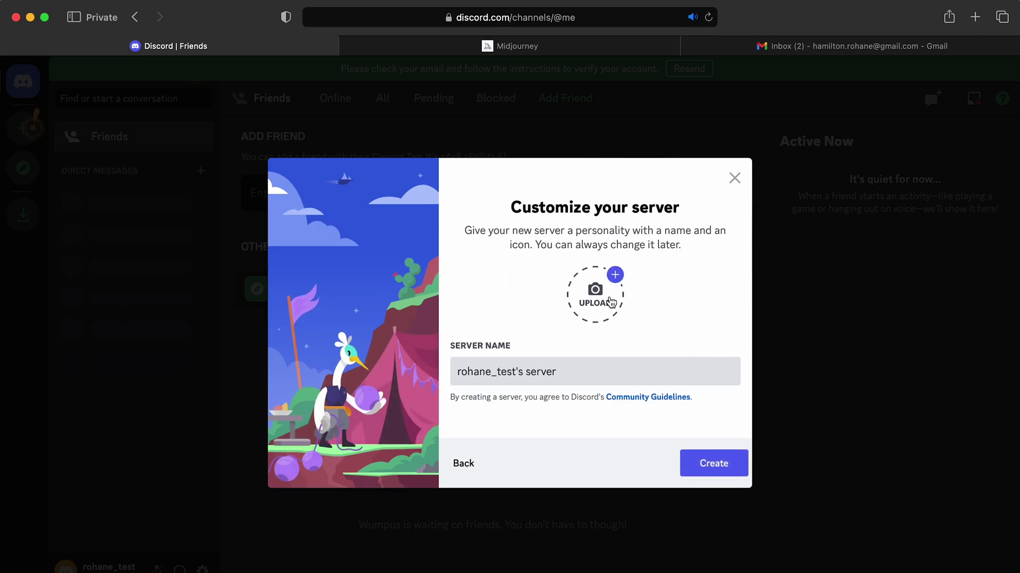
{"action": "left_click", "coordinate": [718, 473]}
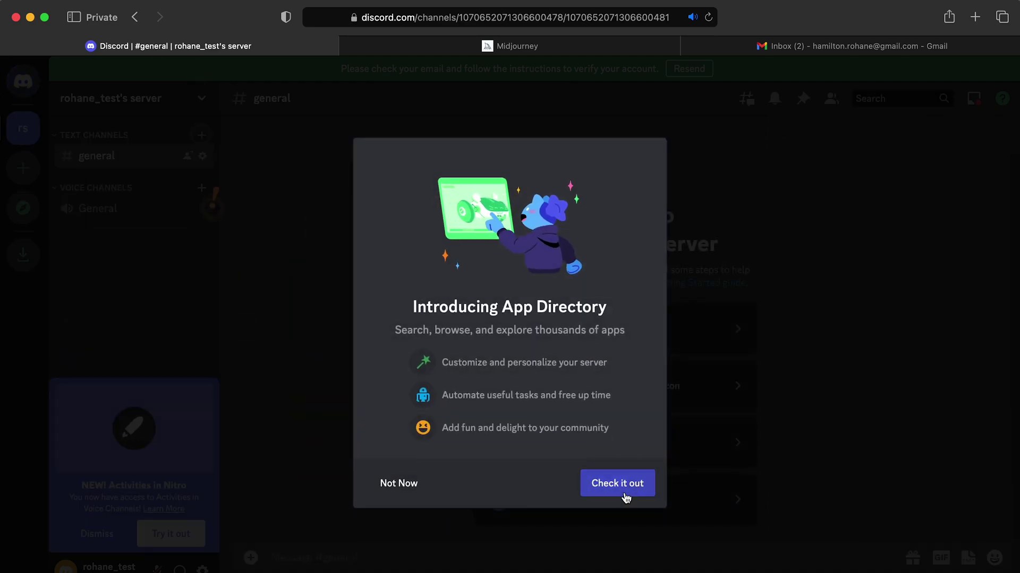
Skip the App Directory and topic prompts, enter the new server, then go to Gmail
{"action": "left_click", "coordinate": [415, 488]}
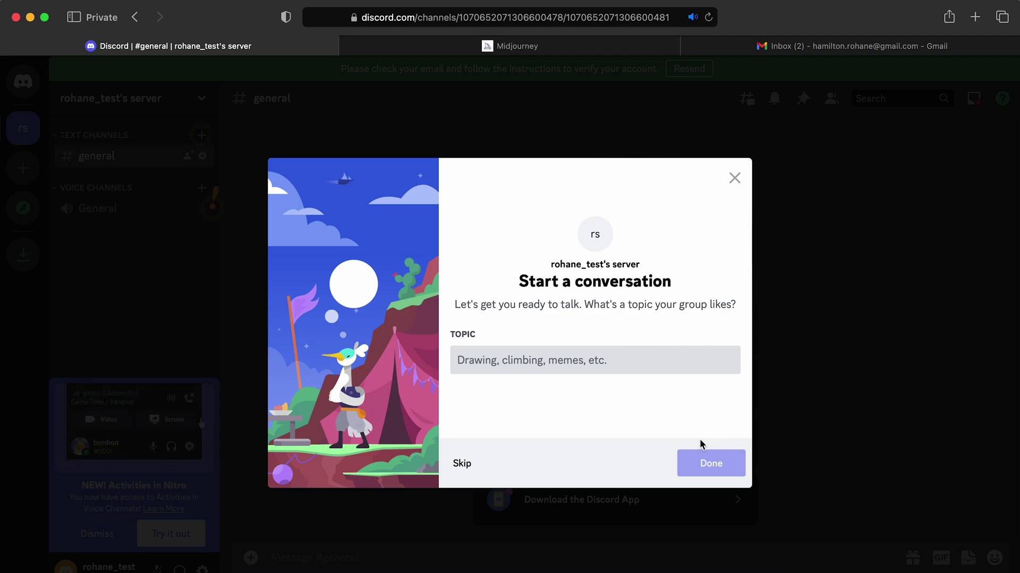
{"action": "left_click", "coordinate": [464, 465]}
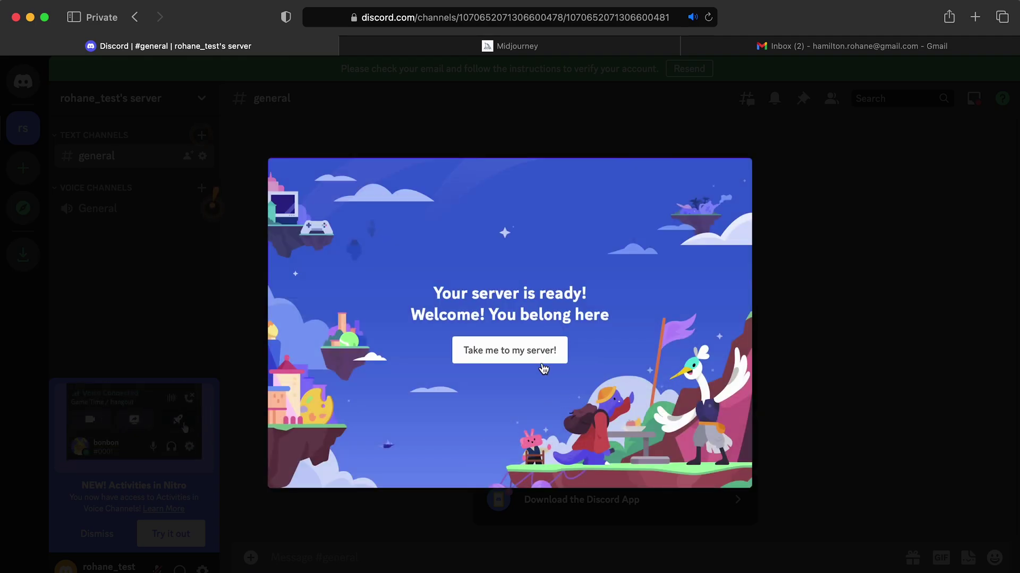
{"action": "left_click", "coordinate": [524, 351]}
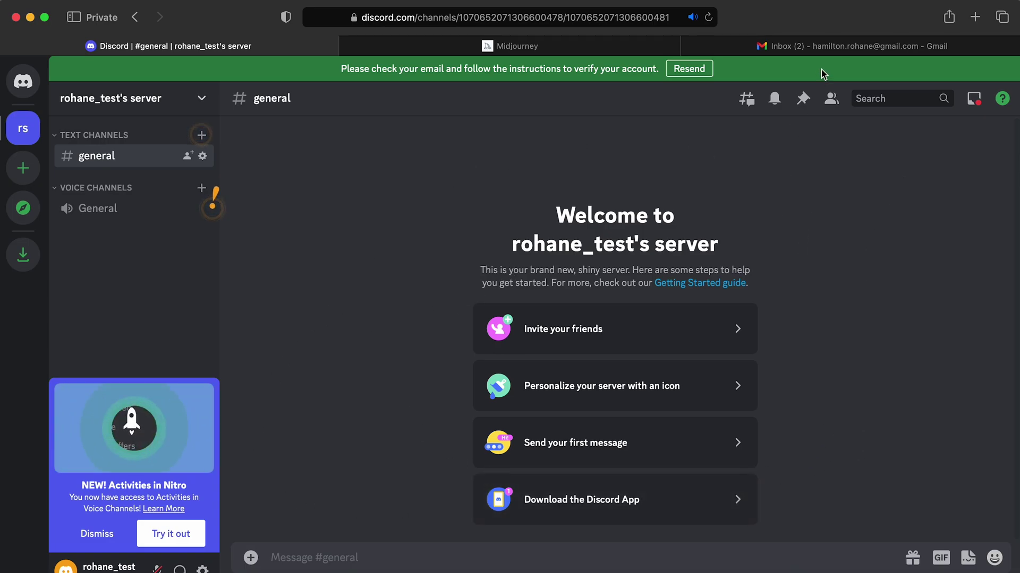
{"action": "left_click", "coordinate": [830, 53]}
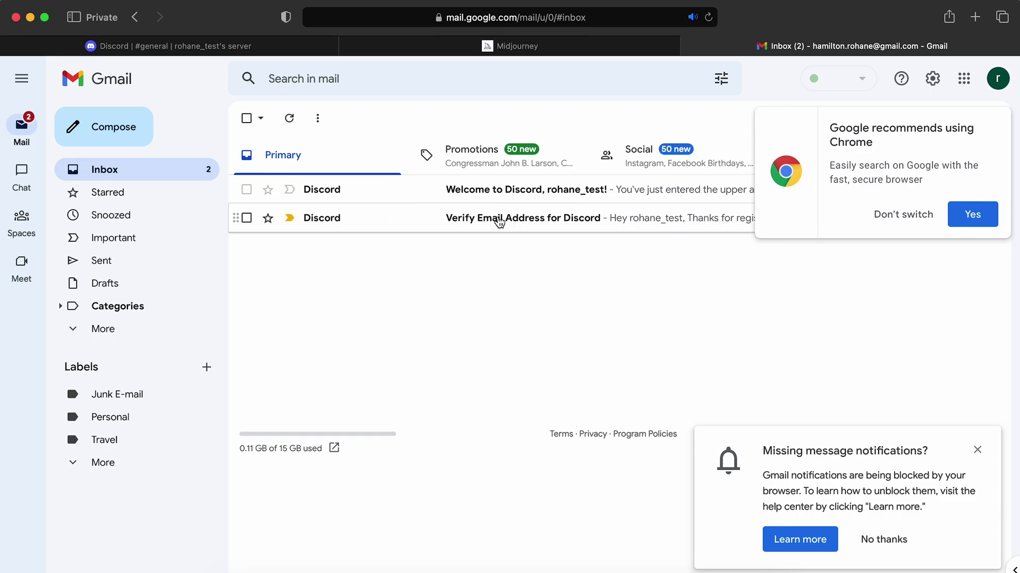
Open the 'Verify Email Address for Discord' message and confirm the email address
{"action": "left_click", "coordinate": [499, 222]}
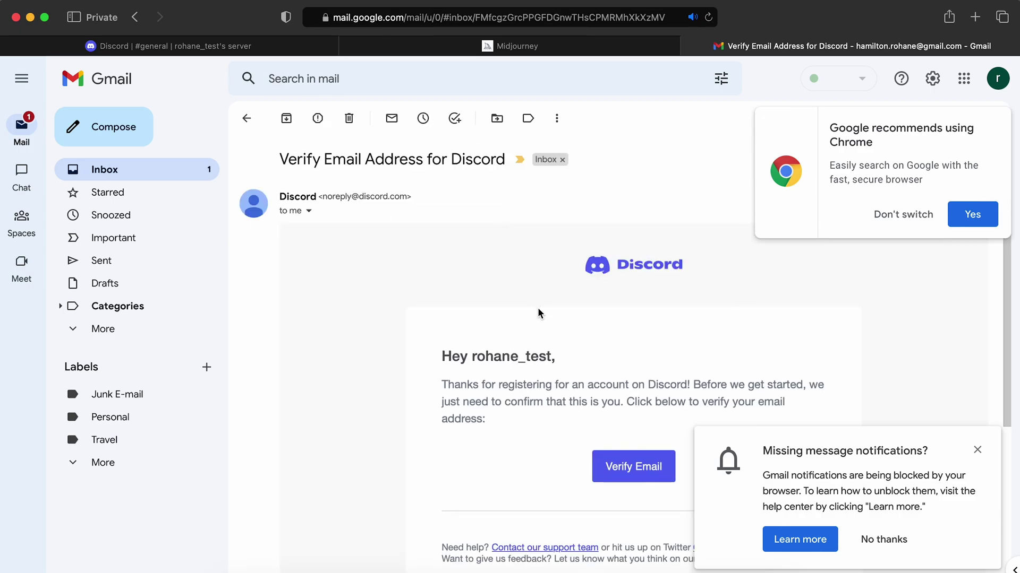
{"action": "scroll", "coordinate": [540, 314], "scroll_direction": "down", "scroll_amount": 3}
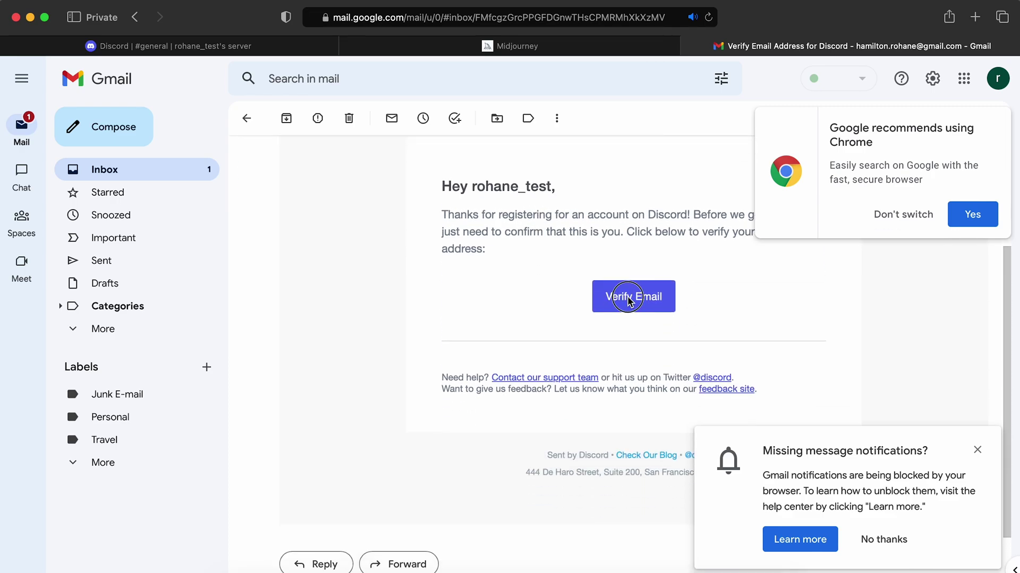
{"action": "left_click", "coordinate": [619, 298]}
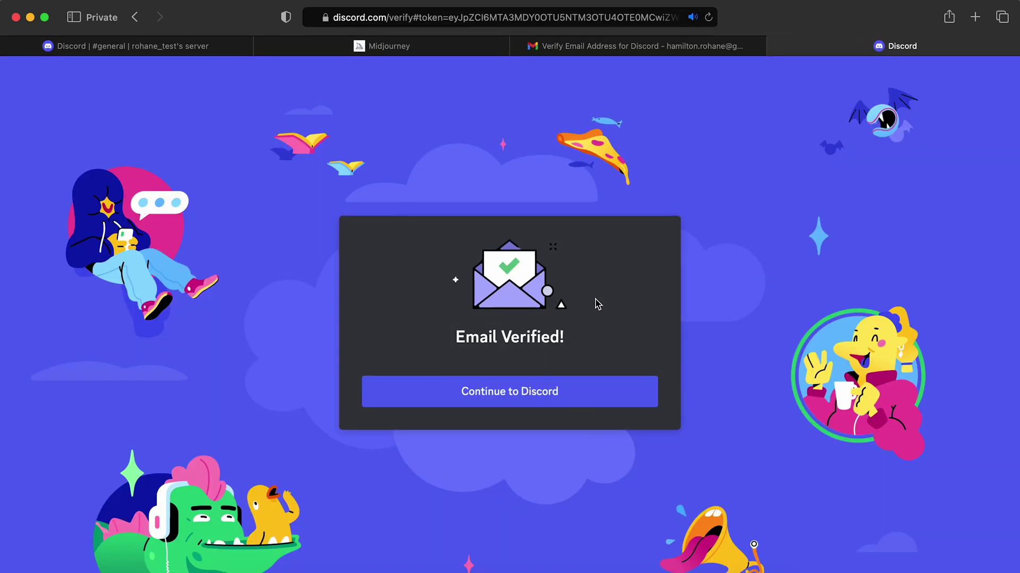
Continue to Discord, close the desktop app that launched, and return to the server tab
{"action": "left_click", "coordinate": [543, 392]}
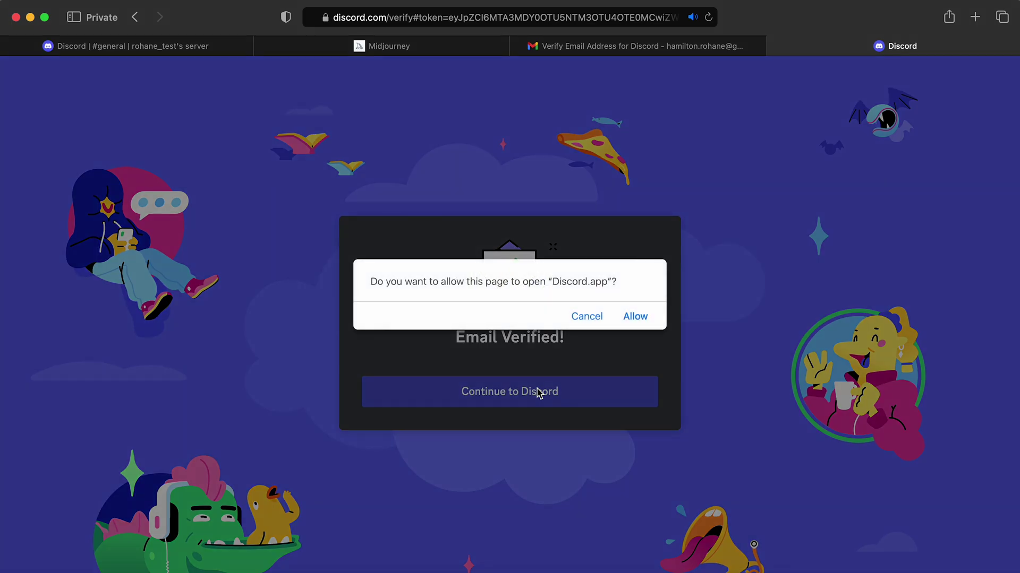
{"action": "left_click", "coordinate": [625, 318]}
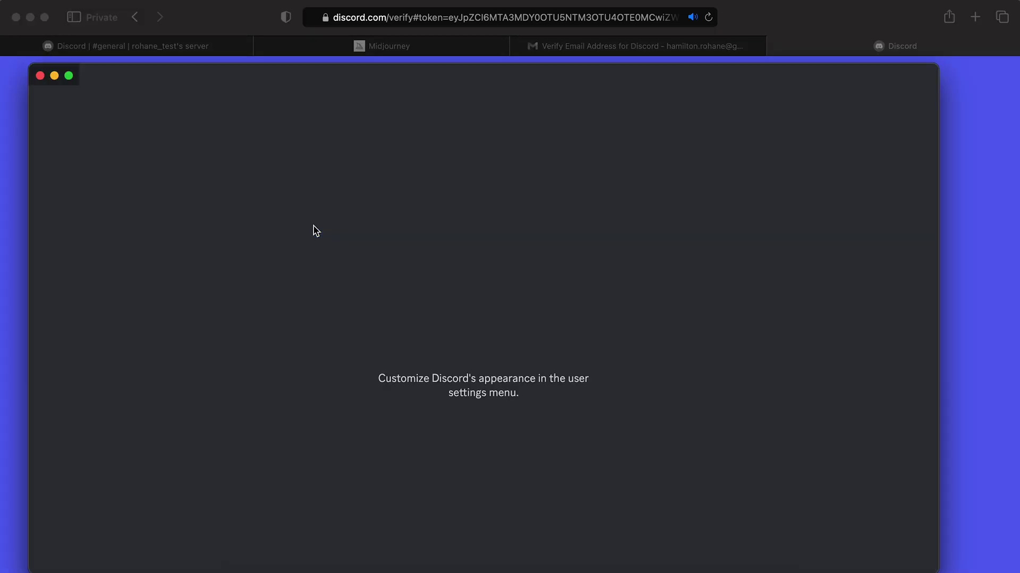
{"action": "left_click", "coordinate": [40, 76]}
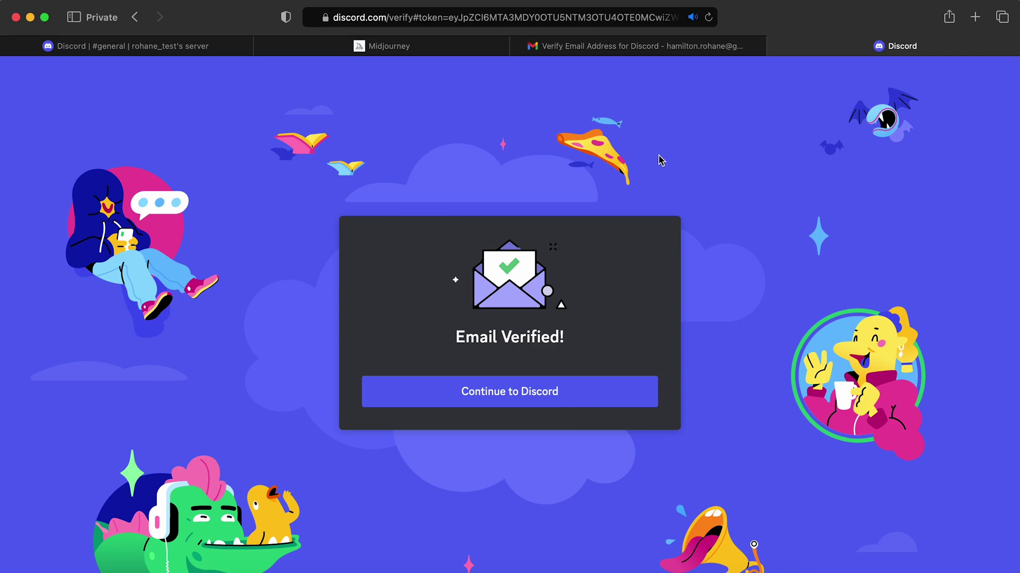
{"action": "left_click", "coordinate": [210, 51]}
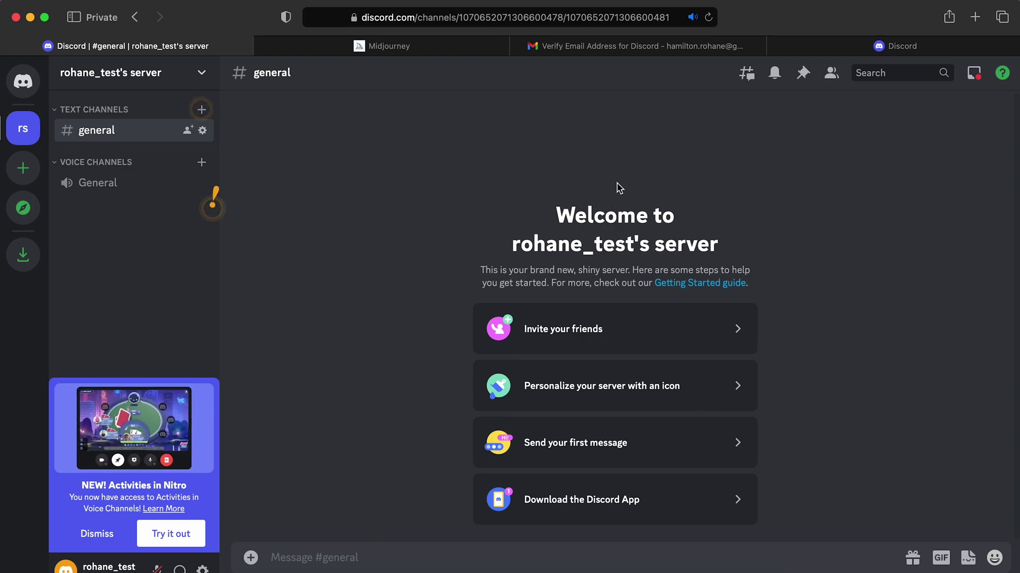
Go to the Midjourney website tab and follow its link to the Discord invite
{"action": "mouse_move", "coordinate": [395, 53]}
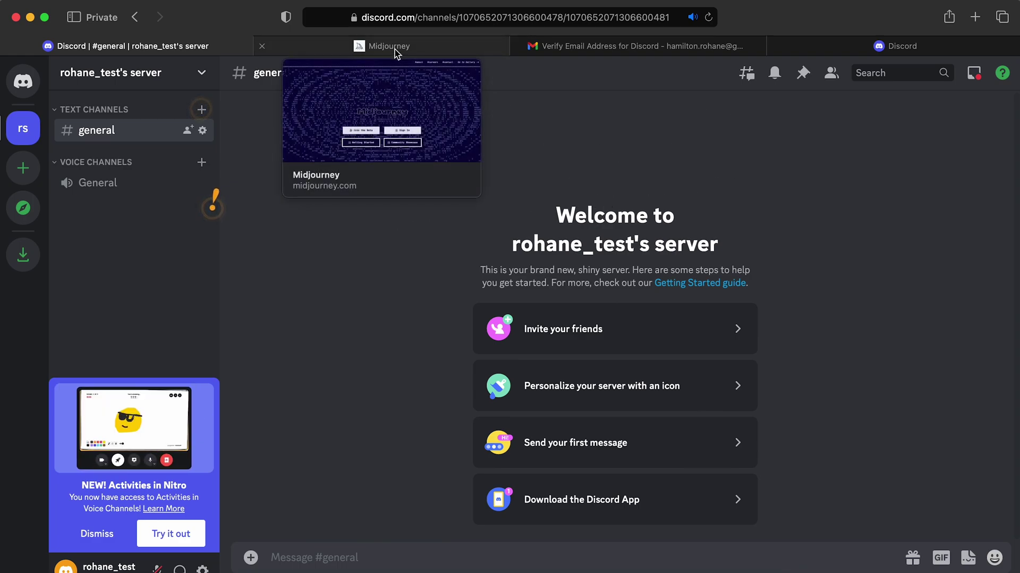
{"action": "left_click", "coordinate": [394, 49]}
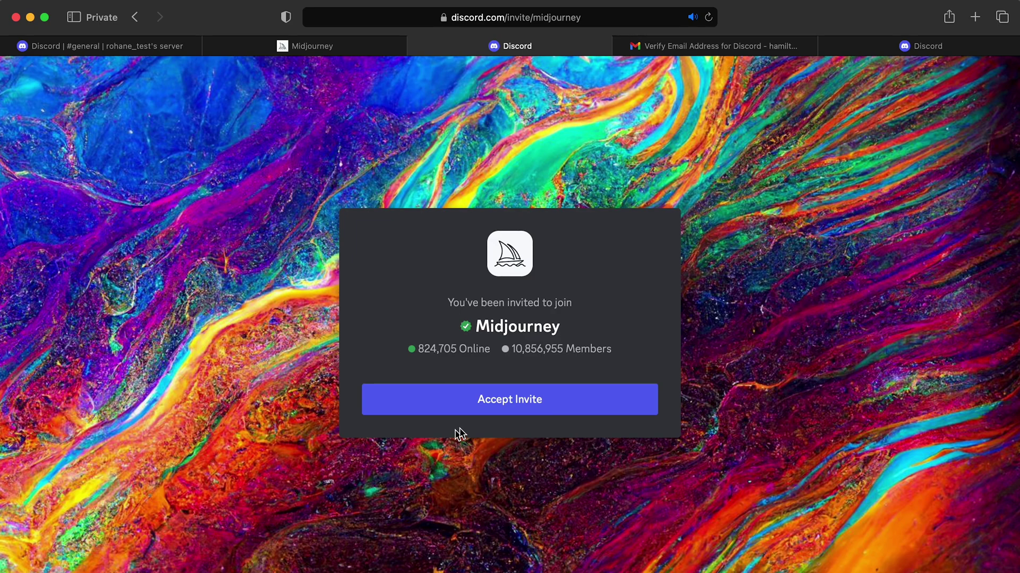
Accept the Midjourney invitation and start the 'I am human' check
{"action": "left_click", "coordinate": [492, 412]}
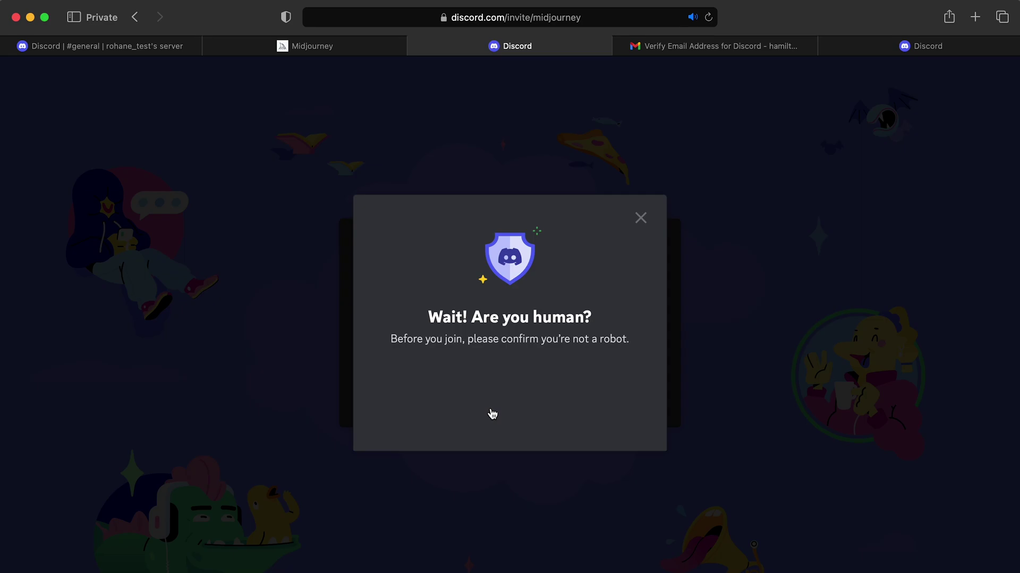
{"action": "left_click", "coordinate": [423, 389]}
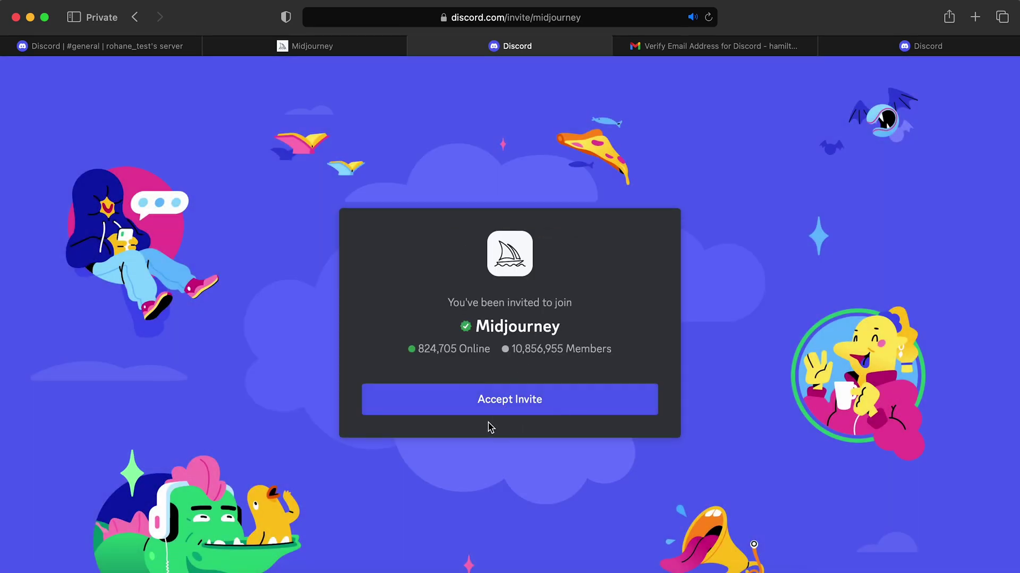
{"action": "left_click", "coordinate": [522, 411]}
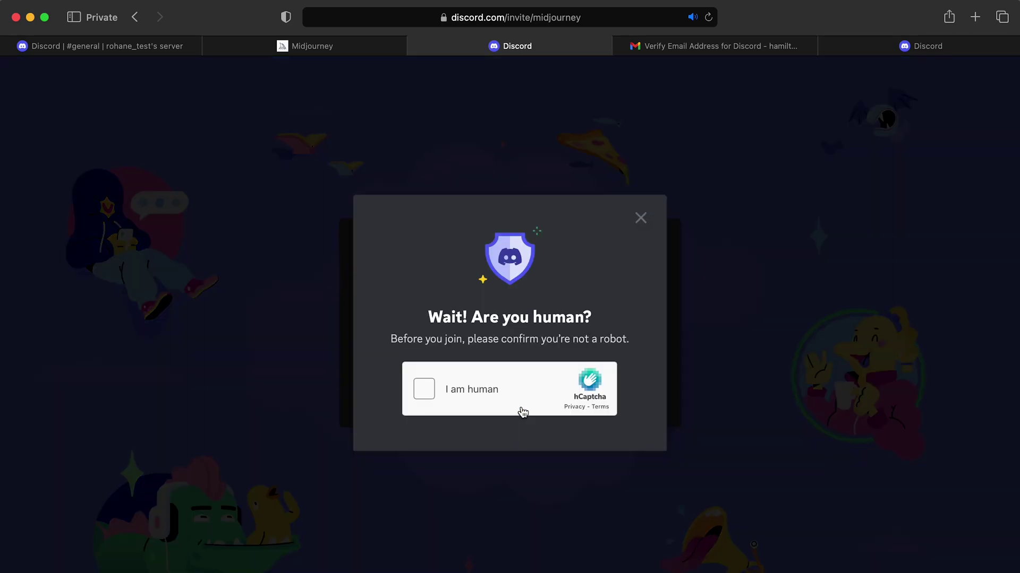
{"action": "left_click", "coordinate": [424, 389]}
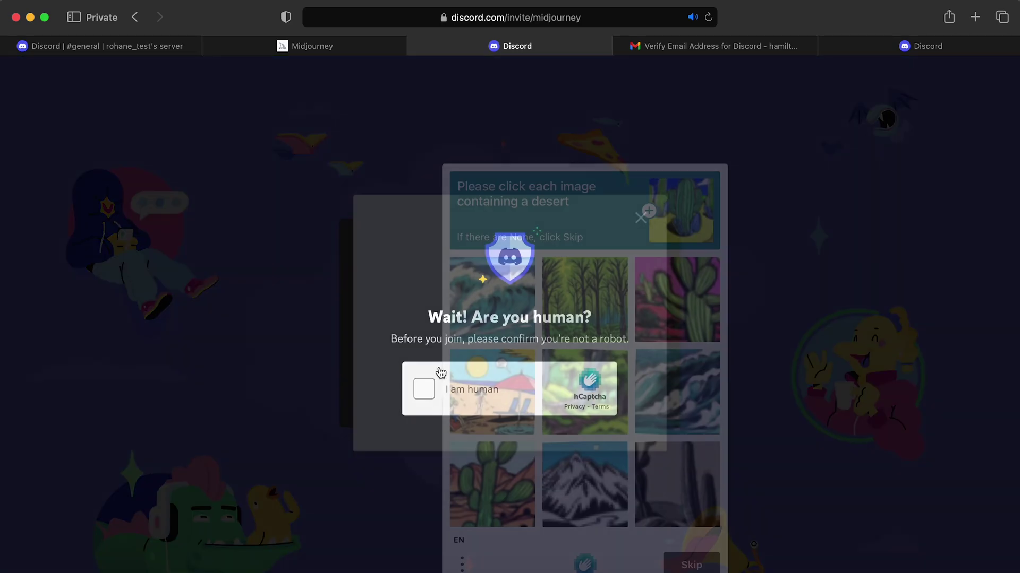
{"action": "left_click", "coordinate": [425, 395]}
{"action": "left_click", "coordinate": [424, 394]}
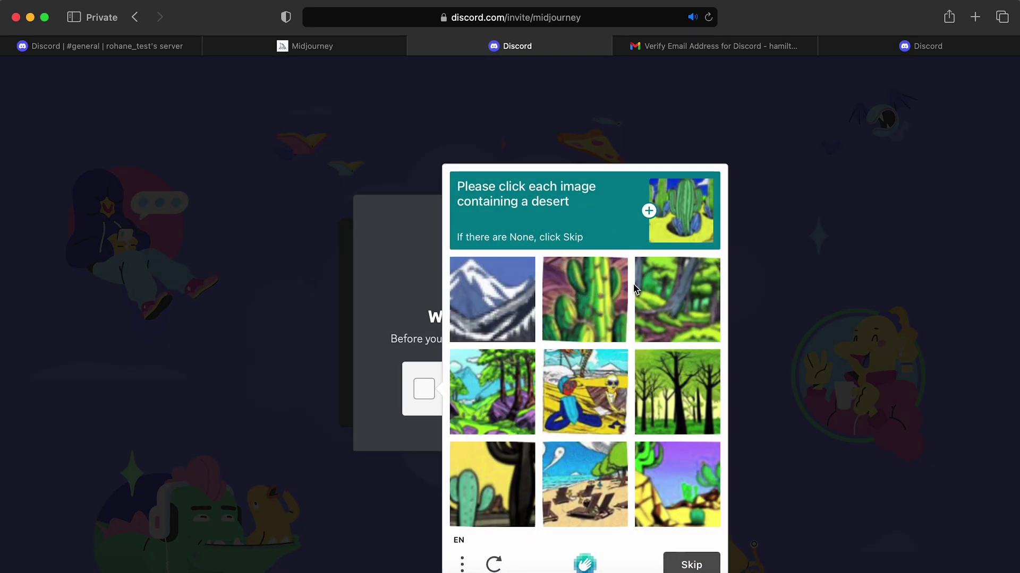
Select the three cactus desert images and submit the captcha
{"action": "left_click", "coordinate": [600, 317]}
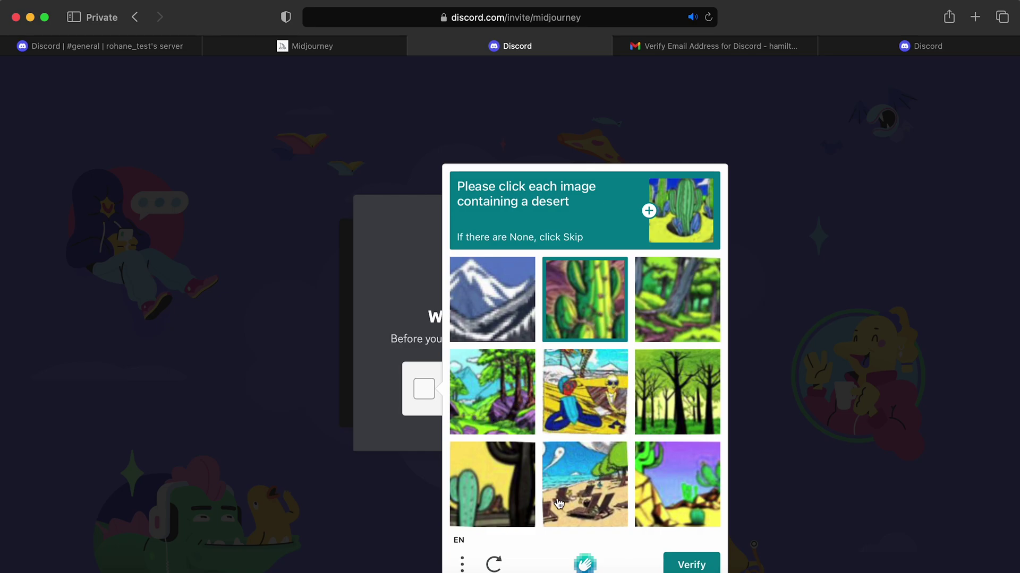
{"action": "left_click", "coordinate": [485, 498]}
{"action": "left_click", "coordinate": [704, 490]}
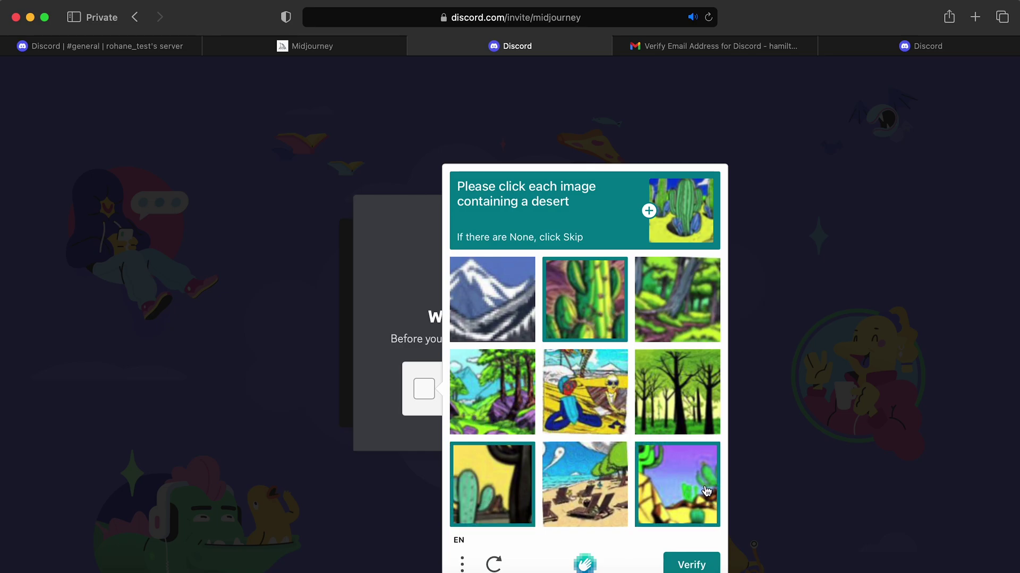
{"action": "left_click", "coordinate": [690, 565]}
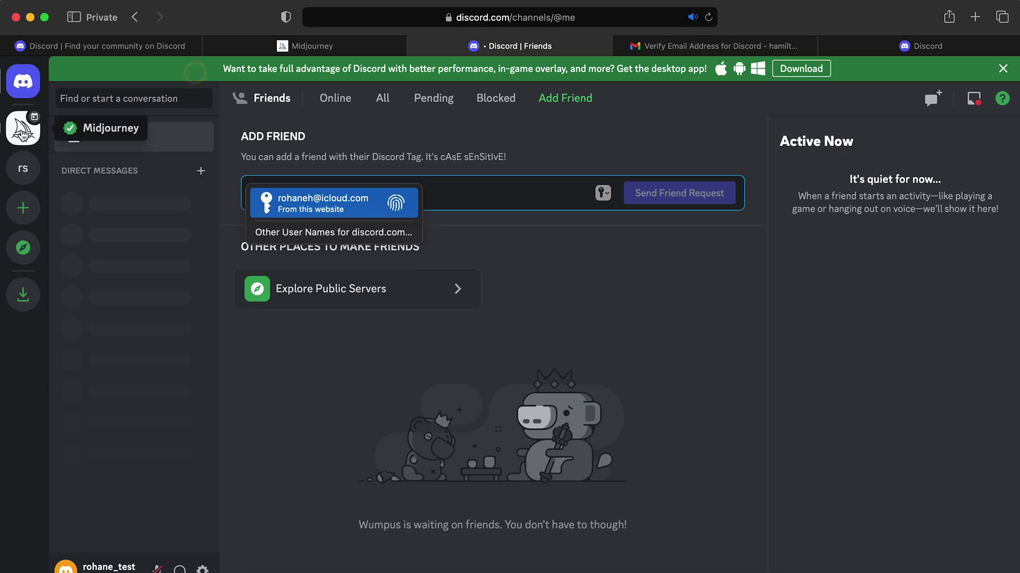
Open the Midjourney server's home feed and scroll through its channel list
{"action": "left_click", "coordinate": [24, 134]}
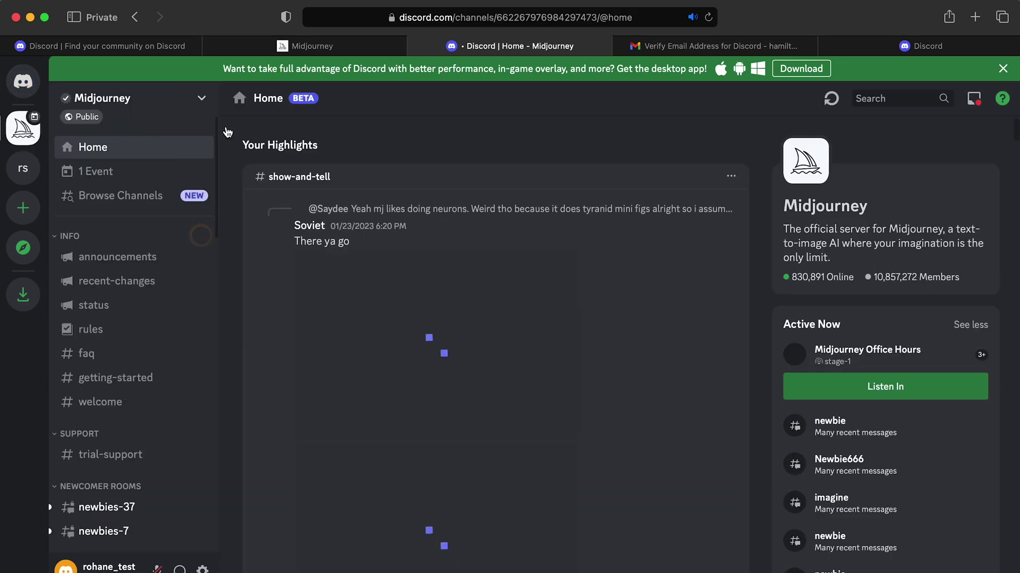
{"action": "scroll", "coordinate": [599, 210], "scroll_direction": "down", "scroll_amount": 20}
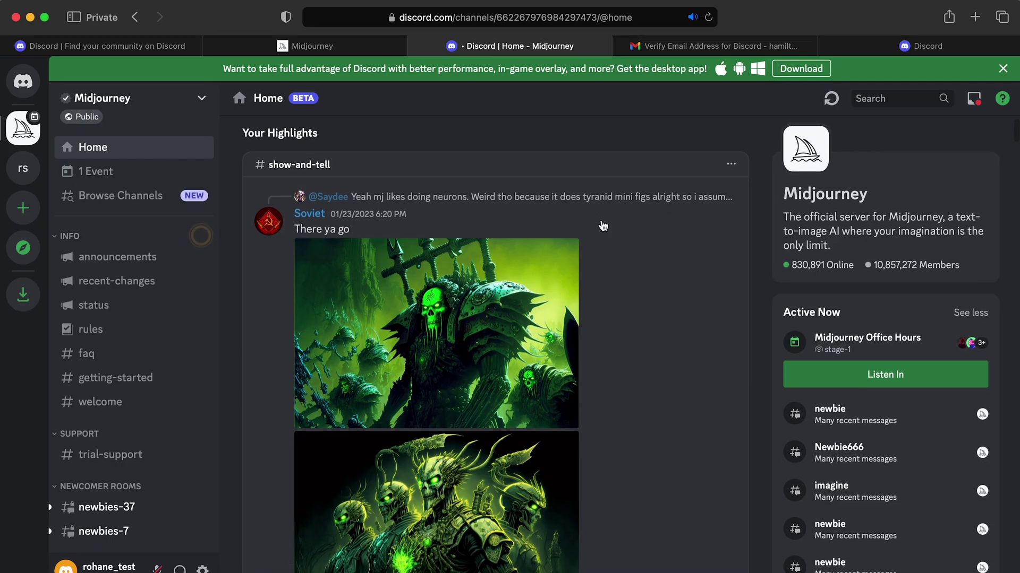
{"action": "scroll", "coordinate": [602, 227], "scroll_direction": "down", "scroll_amount": 20}
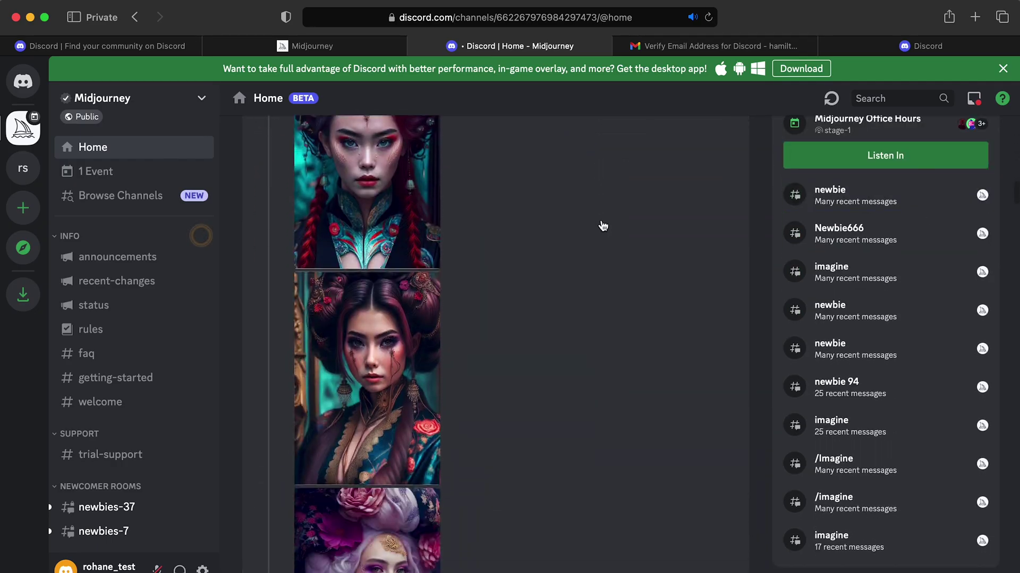
{"action": "scroll", "coordinate": [602, 226], "scroll_direction": "down", "scroll_amount": 20}
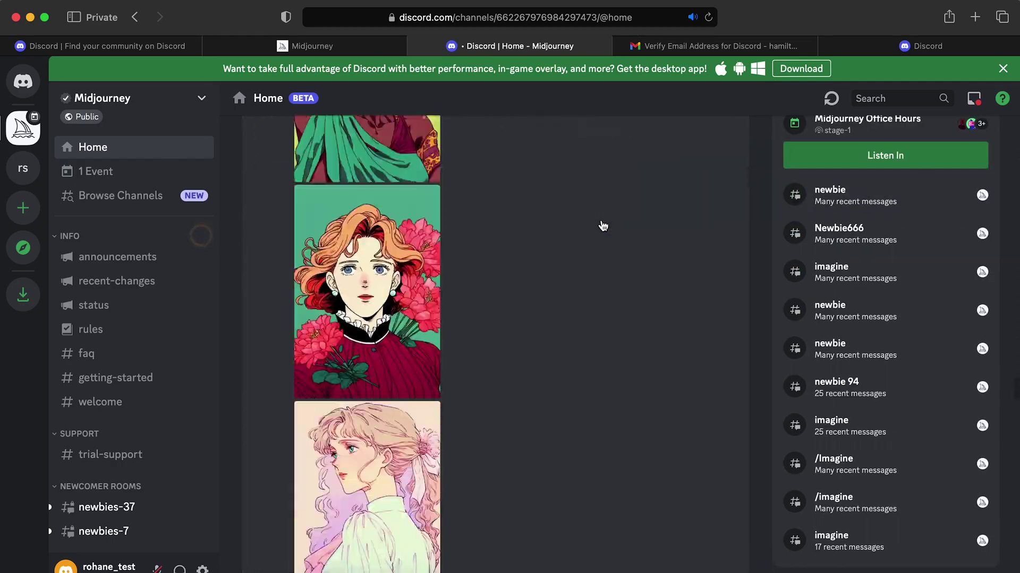
{"action": "scroll", "coordinate": [603, 227], "scroll_direction": "down", "scroll_amount": 10}
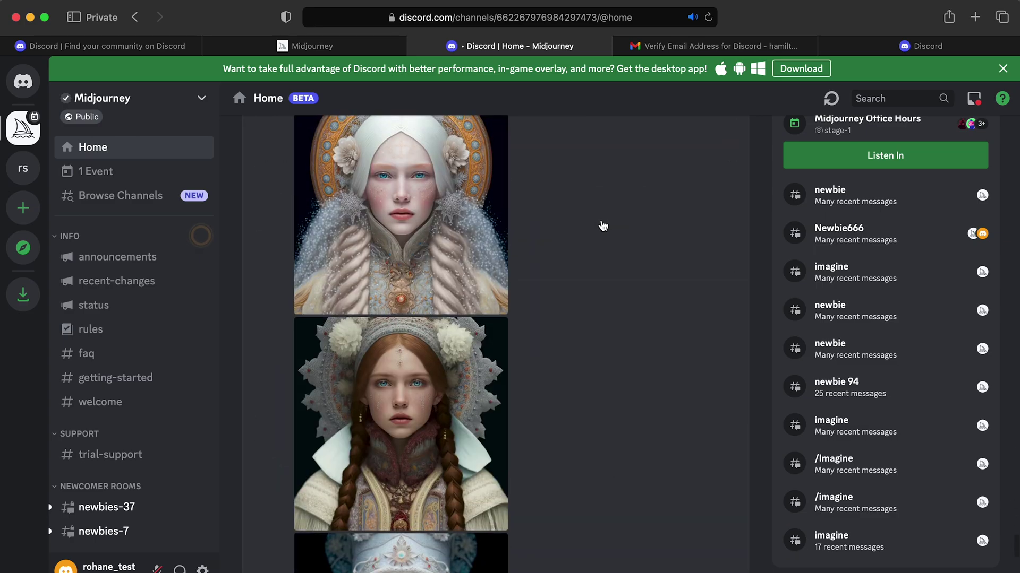
{"action": "scroll", "coordinate": [603, 227], "scroll_direction": "down", "scroll_amount": 10}
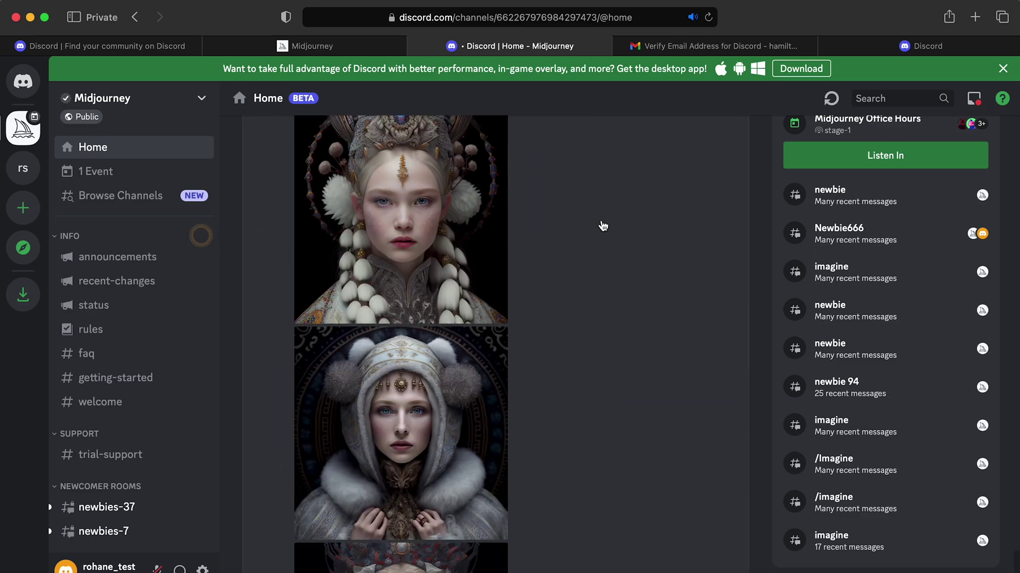
{"action": "scroll", "coordinate": [160, 272], "scroll_direction": "down", "scroll_amount": 10}
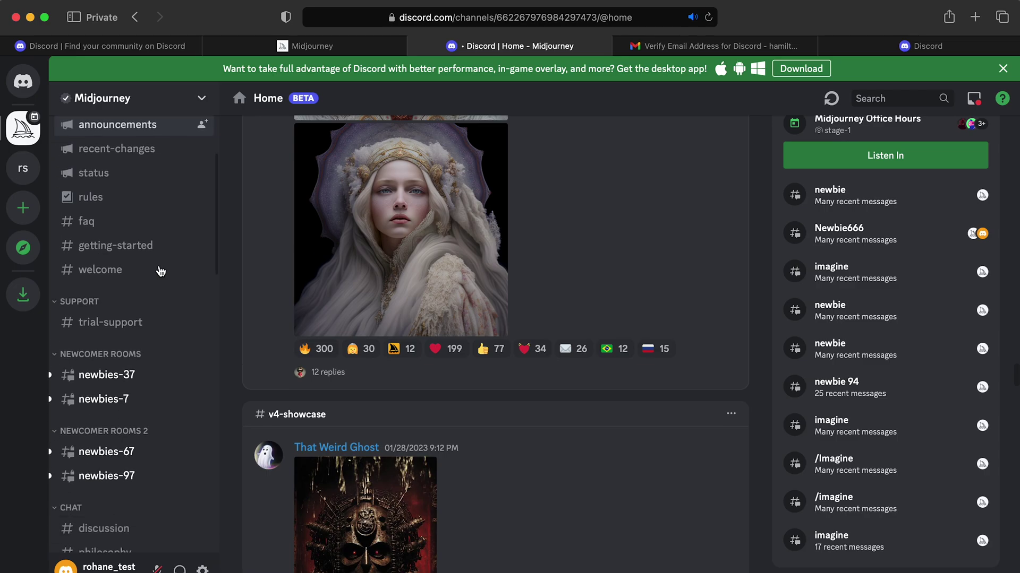
Find the Newcomer Rooms section and open the #newbies-37 channel
{"action": "scroll", "coordinate": [161, 271], "scroll_direction": "up", "scroll_amount": 8}
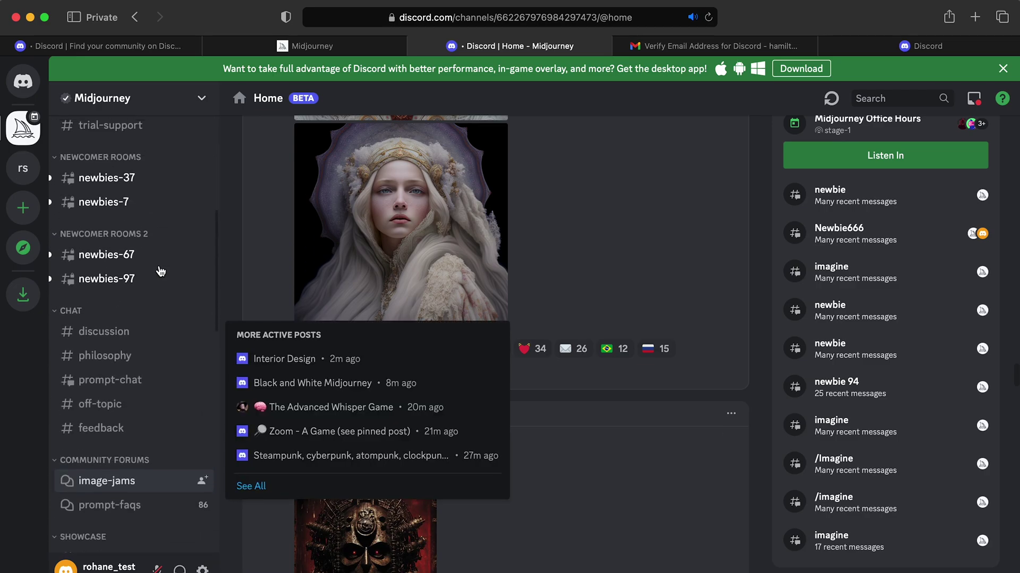
{"action": "scroll", "coordinate": [161, 271], "scroll_direction": "up", "scroll_amount": 3}
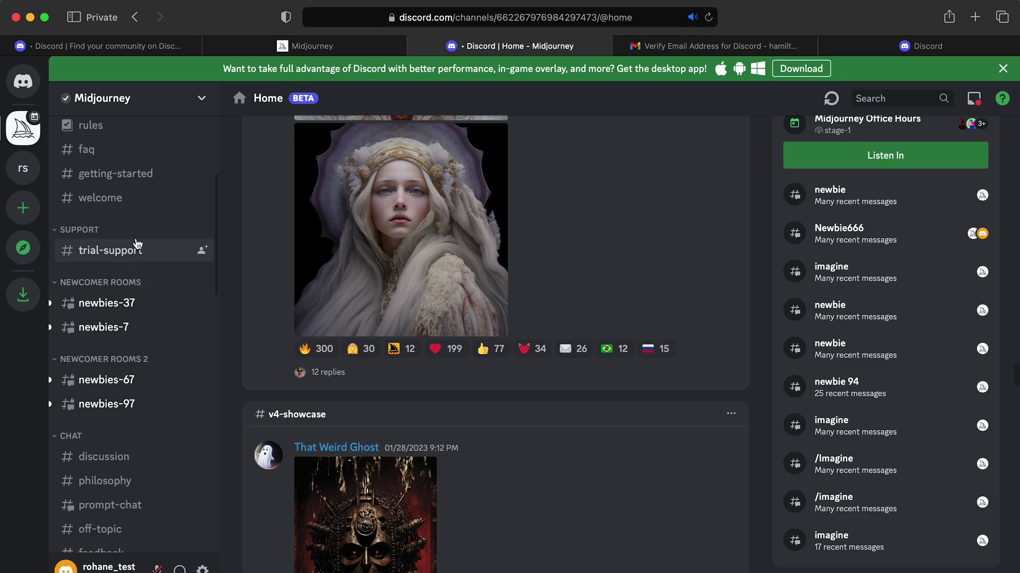
{"action": "scroll", "coordinate": [138, 239], "scroll_direction": "down", "scroll_amount": 10}
{"action": "scroll", "coordinate": [139, 265], "scroll_direction": "down", "scroll_amount": 6}
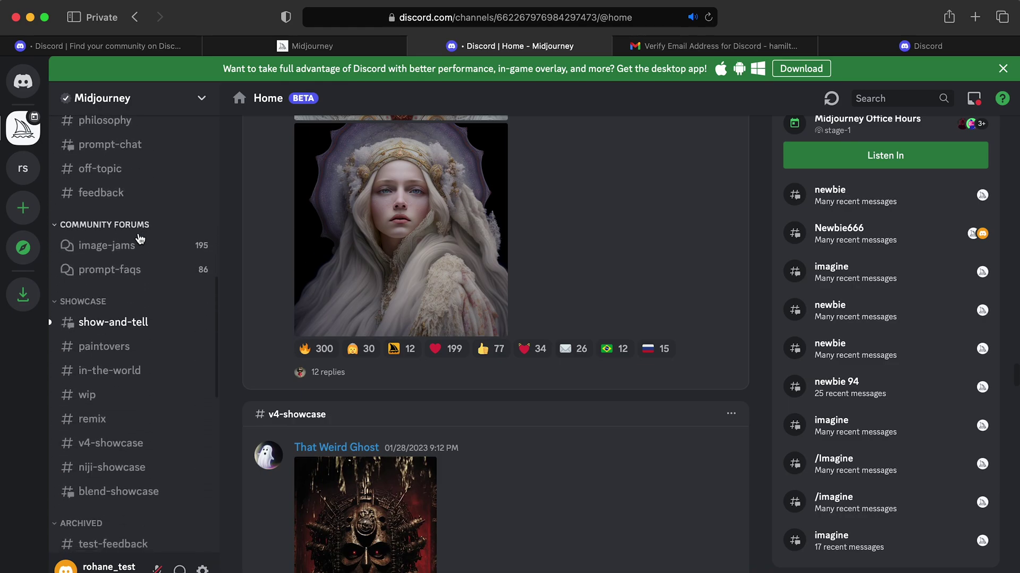
{"action": "scroll", "coordinate": [151, 306], "scroll_direction": "up", "scroll_amount": 10}
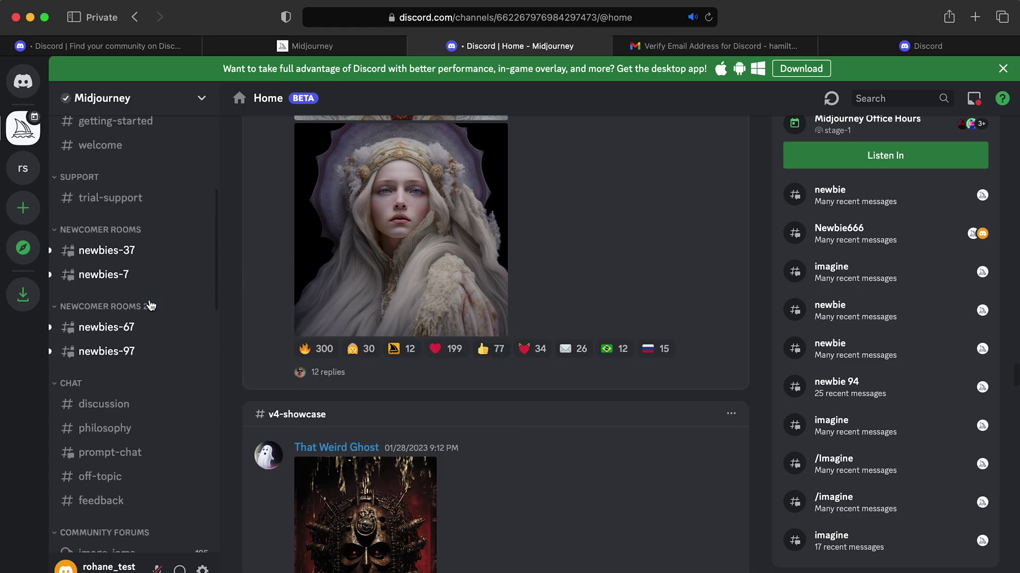
{"action": "mouse_move", "coordinate": [104, 349]}
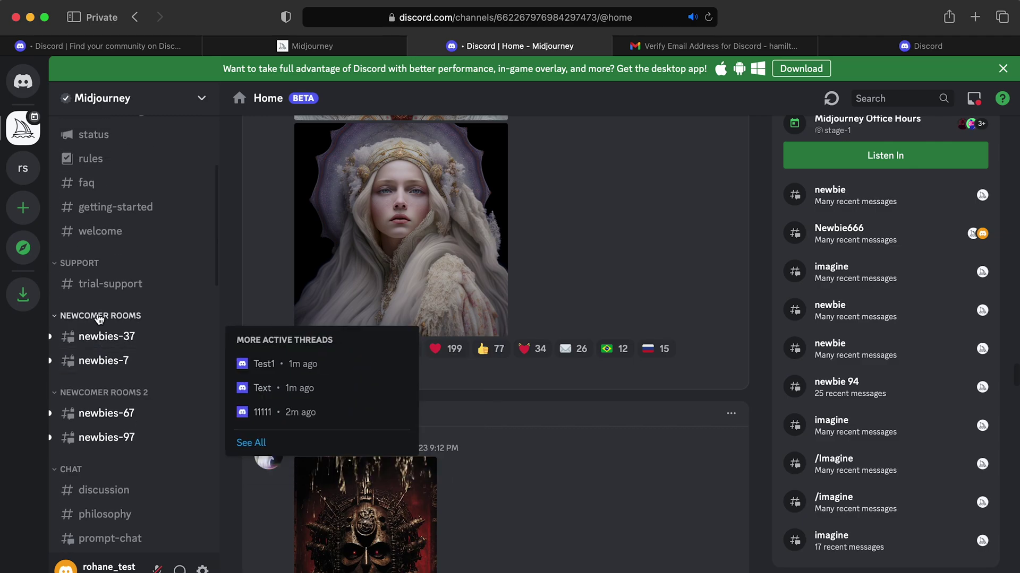
{"action": "left_click", "coordinate": [114, 342]}
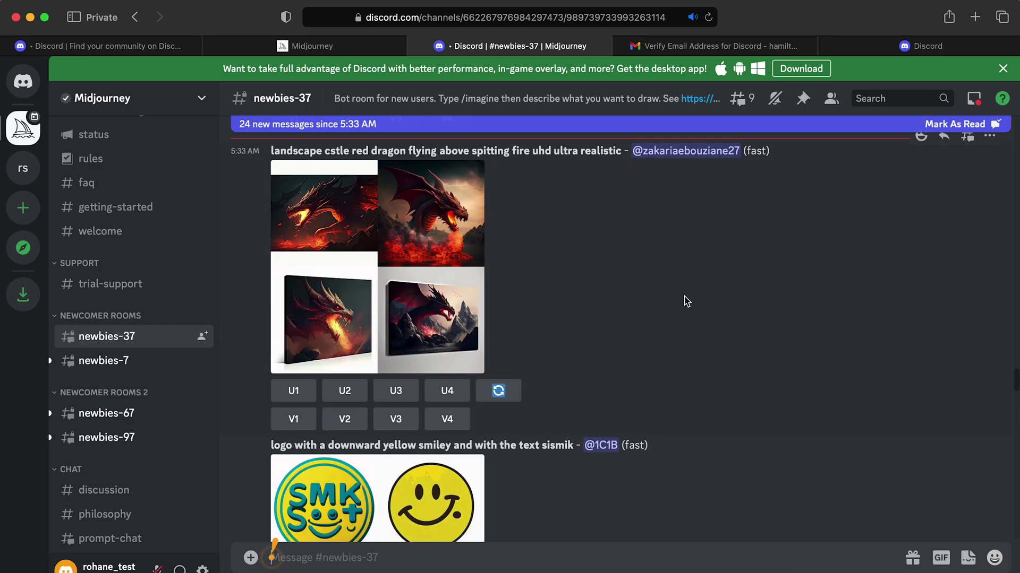
Scroll through the Midjourney Bot posts in #newbies-37
{"action": "scroll", "coordinate": [633, 239], "scroll_direction": "down", "scroll_amount": 3}
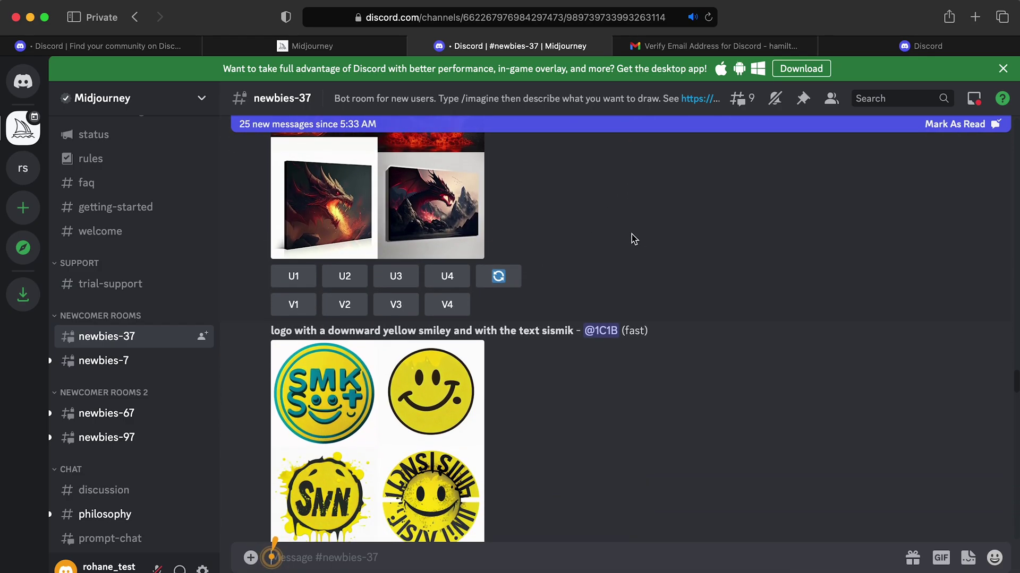
{"action": "scroll", "coordinate": [601, 236], "scroll_direction": "down", "scroll_amount": 10}
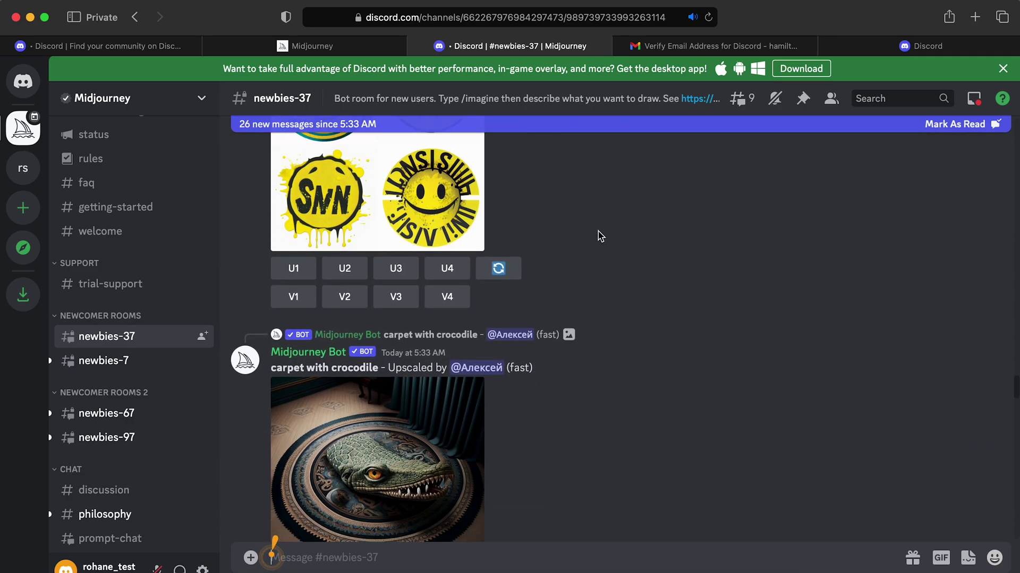
{"action": "scroll", "coordinate": [600, 236], "scroll_direction": "down", "scroll_amount": 1}
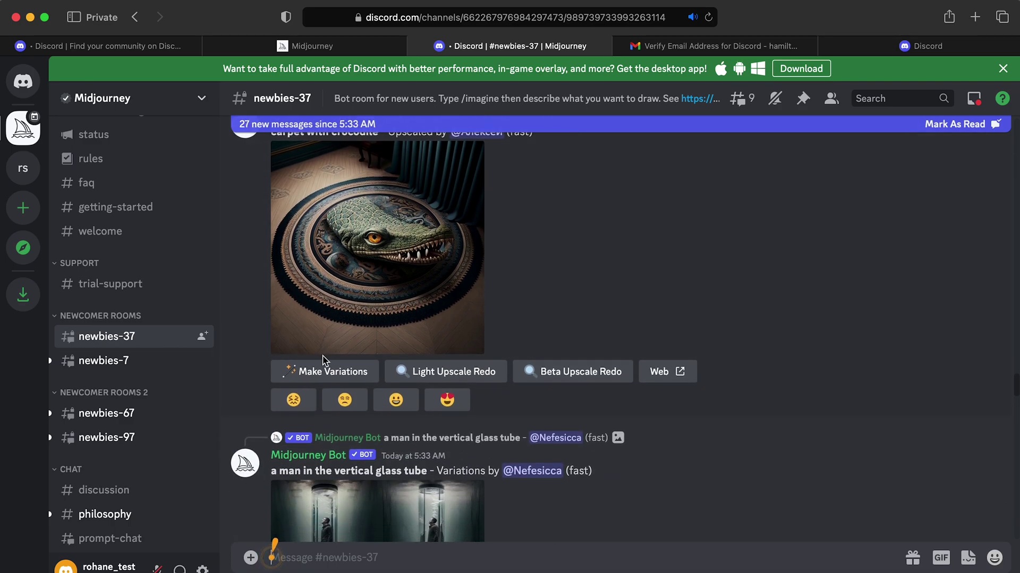
{"action": "scroll", "coordinate": [485, 377], "scroll_direction": "up", "scroll_amount": 1}
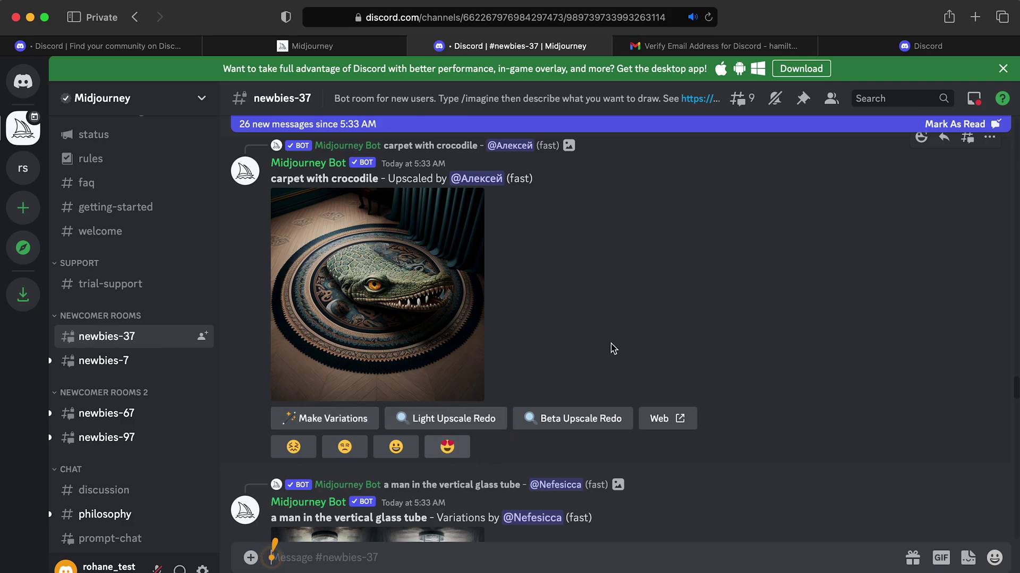
{"action": "scroll", "coordinate": [659, 322], "scroll_direction": "down", "scroll_amount": 10}
{"action": "scroll", "coordinate": [659, 321], "scroll_direction": "down", "scroll_amount": 15}
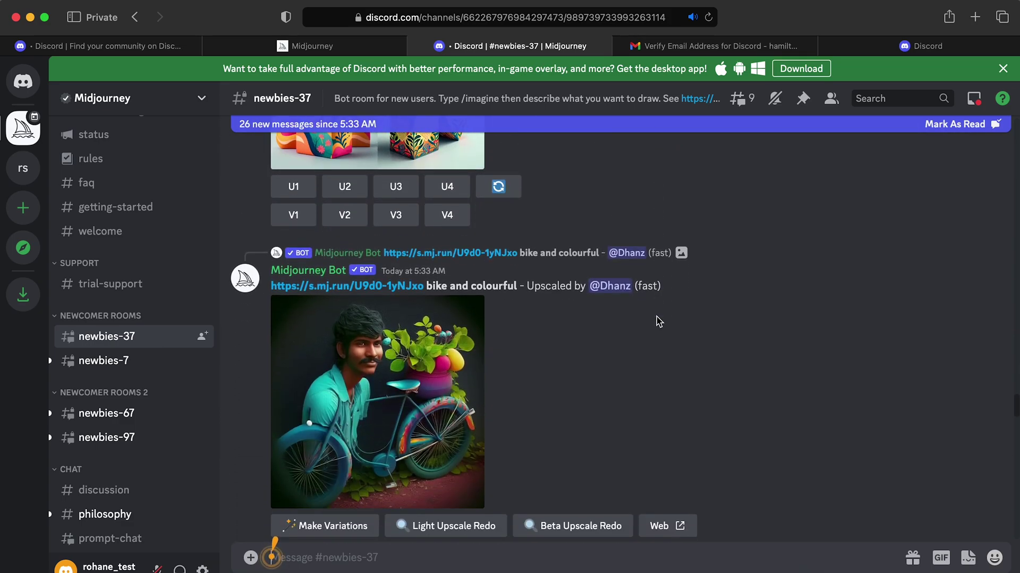
{"action": "scroll", "coordinate": [659, 321], "scroll_direction": "down", "scroll_amount": 7}
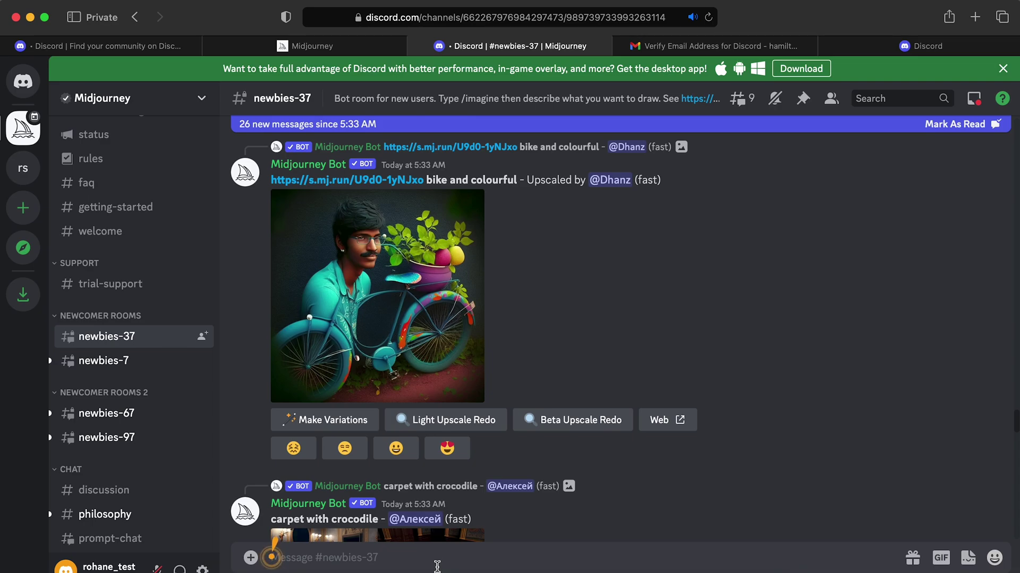
Focus the message box, jump to the newest messages, and begin a /im command
{"action": "left_click", "coordinate": [442, 552]}
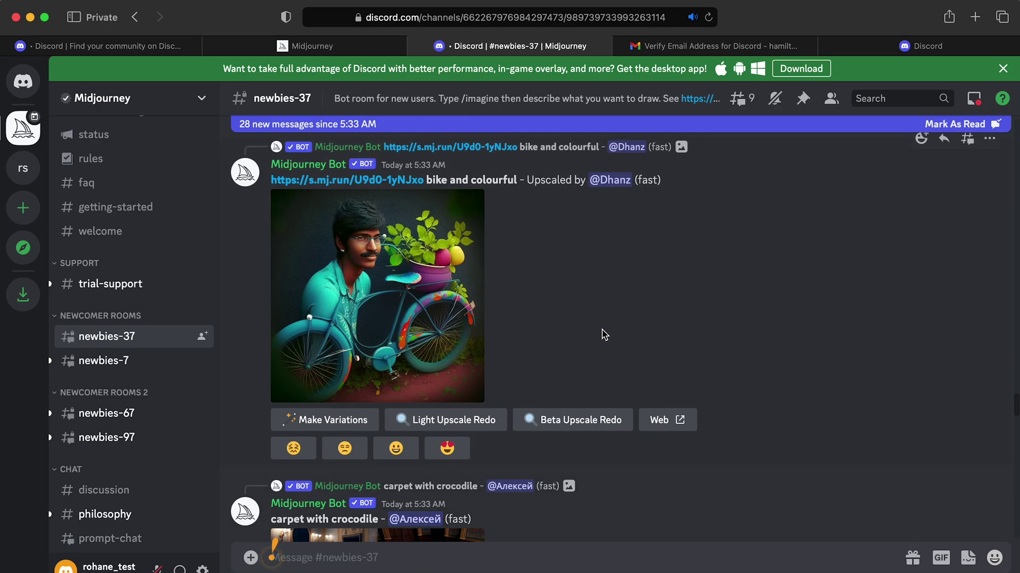
{"action": "scroll", "coordinate": [602, 334], "scroll_direction": "down", "scroll_amount": 10}
{"action": "scroll", "coordinate": [602, 334], "scroll_direction": "down", "scroll_amount": 10}
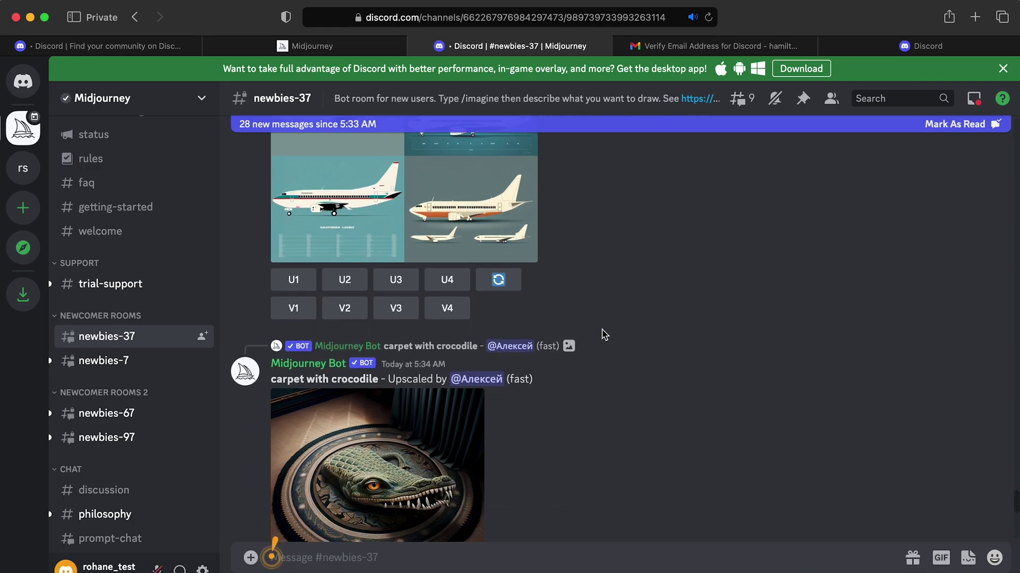
{"action": "scroll", "coordinate": [603, 335], "scroll_direction": "down", "scroll_amount": 10}
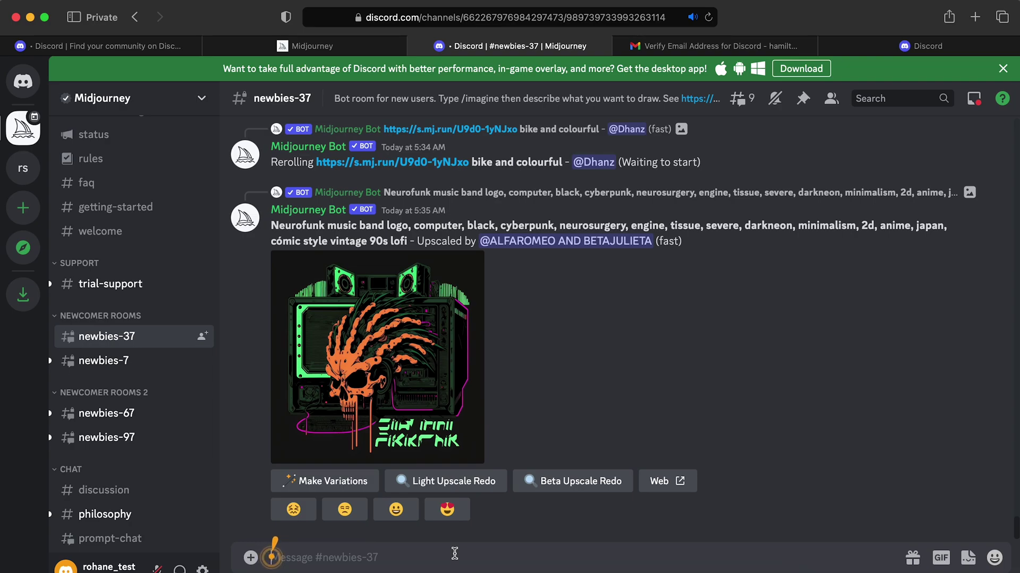
{"action": "type", "text": "/im"}
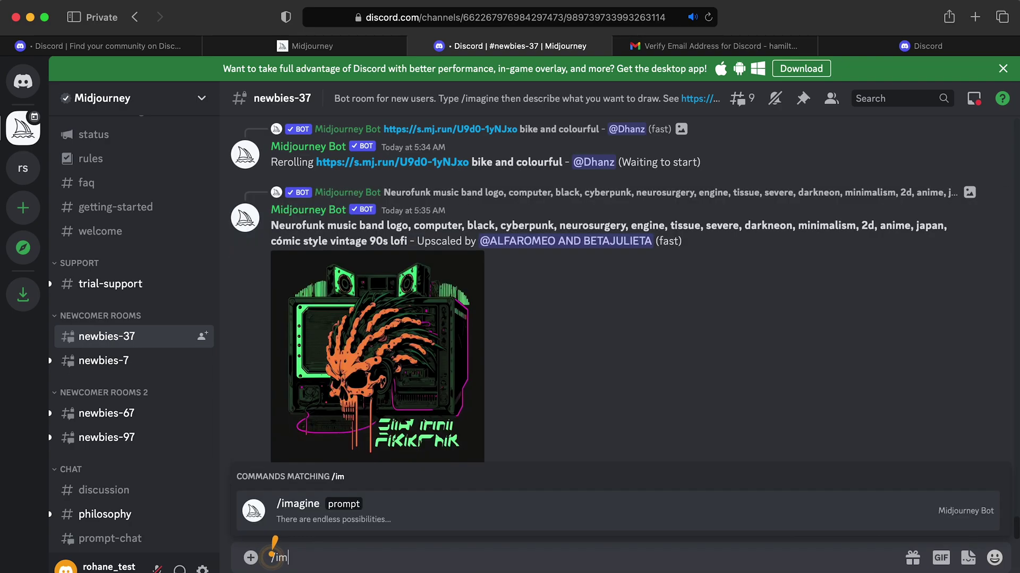
Send the /imagine prompt 'mushrooms in a forest' to the Midjourney Bot
{"action": "left_click", "coordinate": [414, 518]}
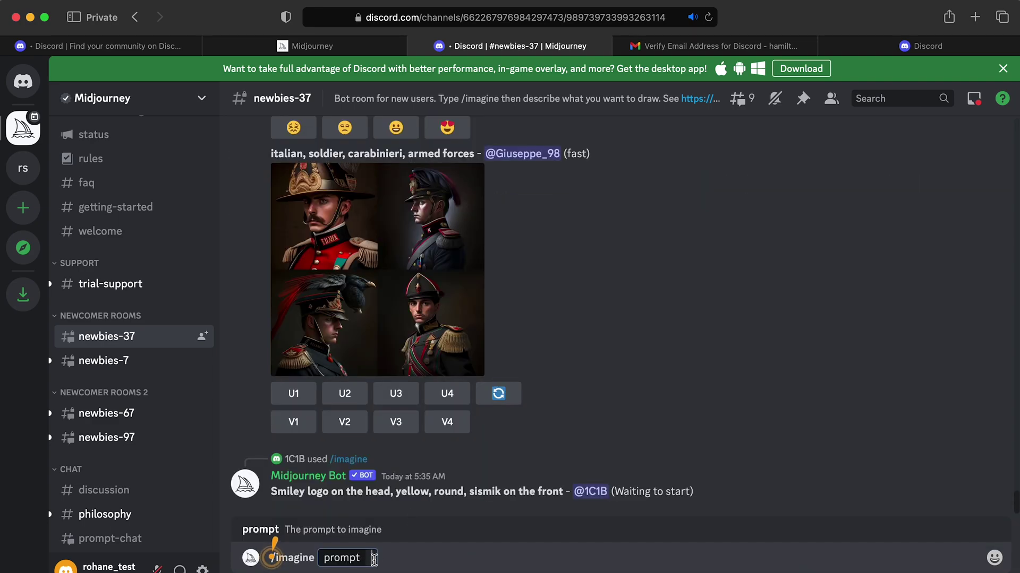
{"action": "type", "text": "mush"}
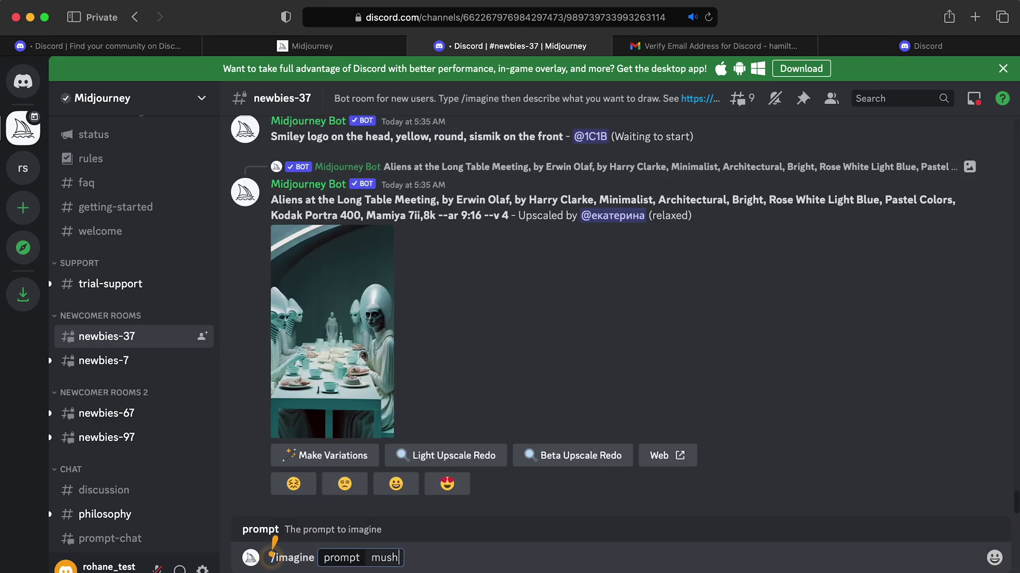
{"action": "type", "text": "rooms in a"}
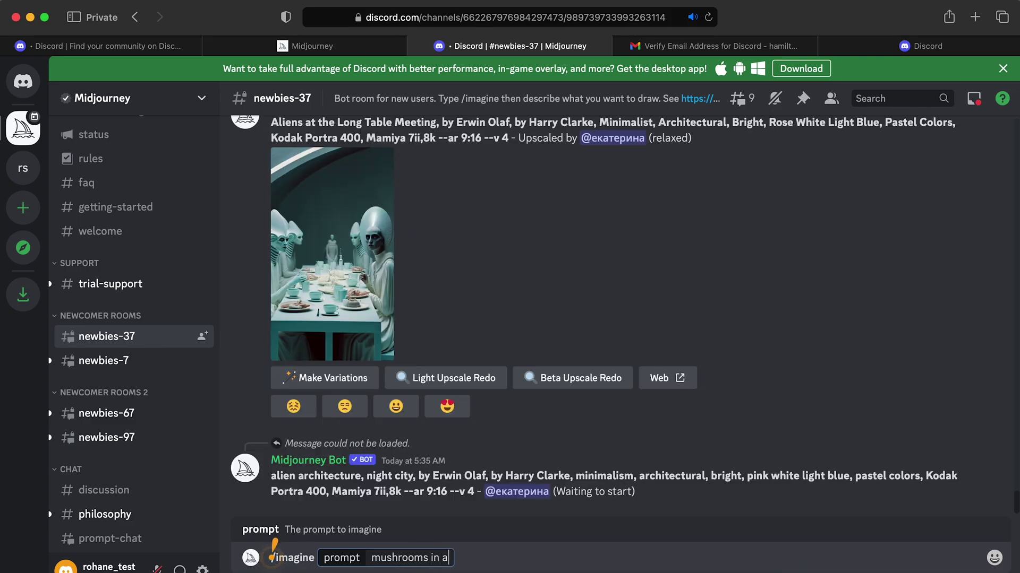
{"action": "type", "text": " forest"}
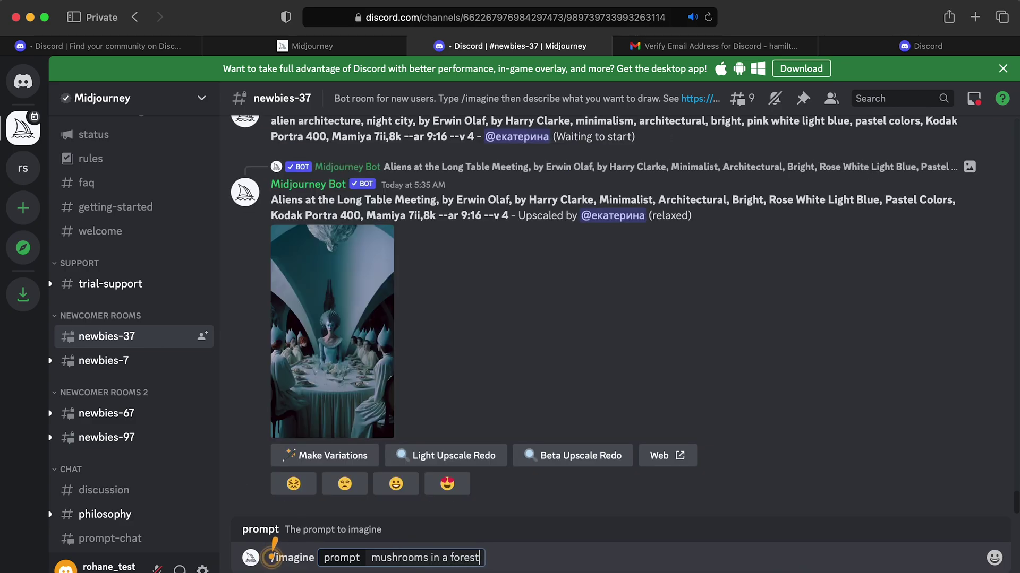
{"action": "key", "text": "Return"}
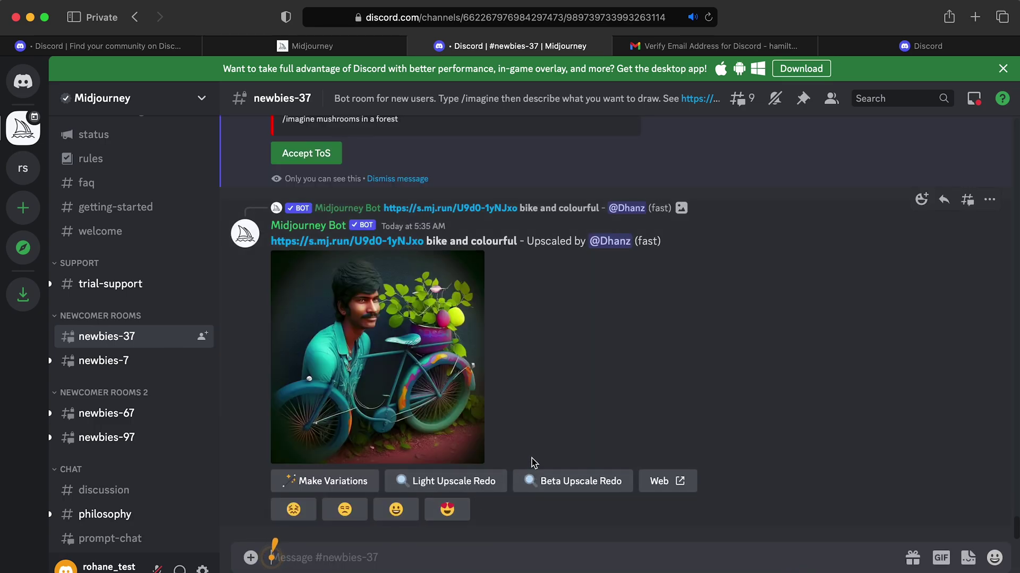
{"action": "scroll", "coordinate": [534, 463], "scroll_direction": "up", "scroll_amount": 5}
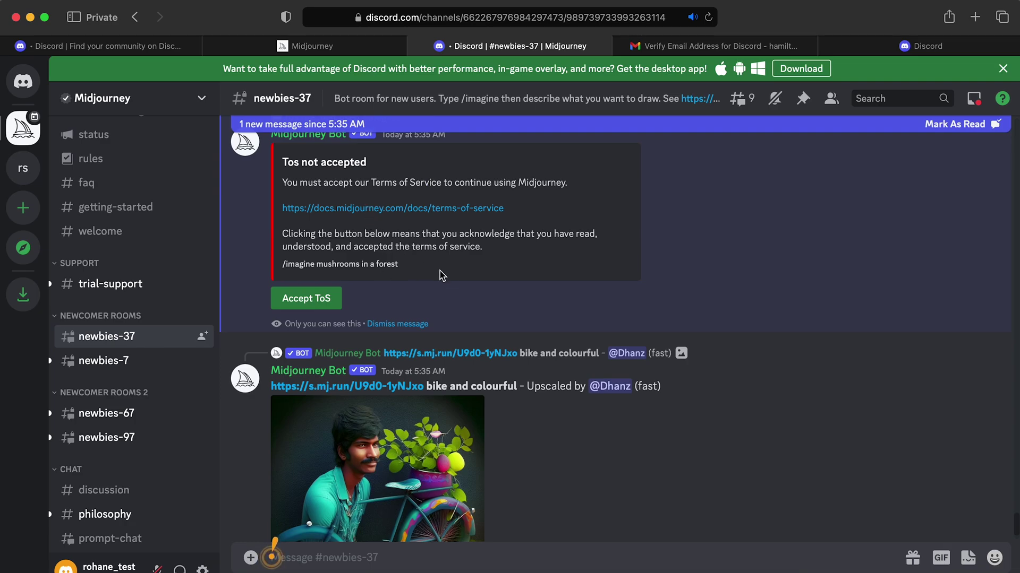
Accept the Midjourney Bot's Terms of Service
{"action": "left_click", "coordinate": [325, 298]}
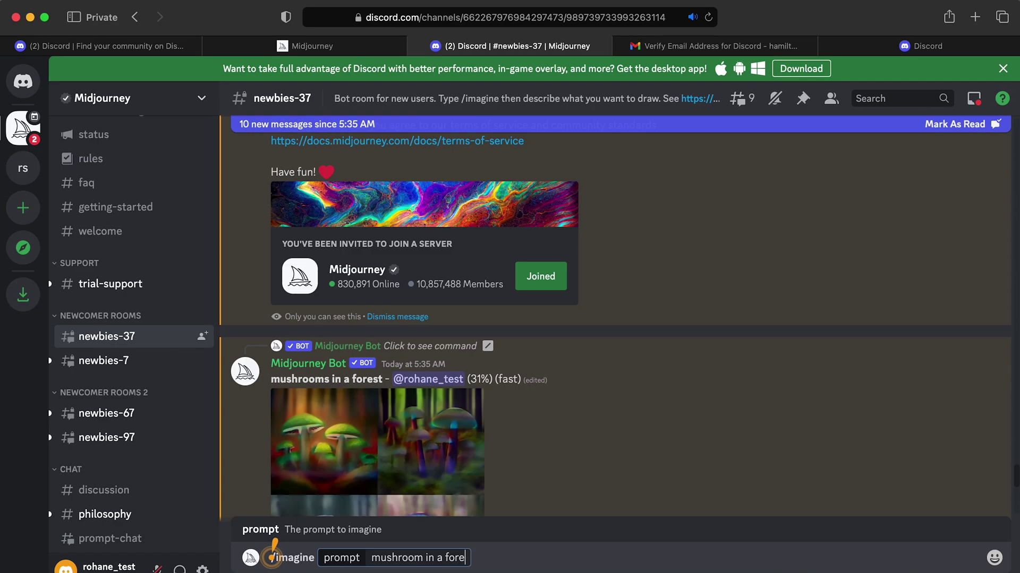
Resend the mushrooms in a forest prompt and close the Download desktop app banner
{"action": "type", "text": "st"}
{"action": "key", "text": "Return"}
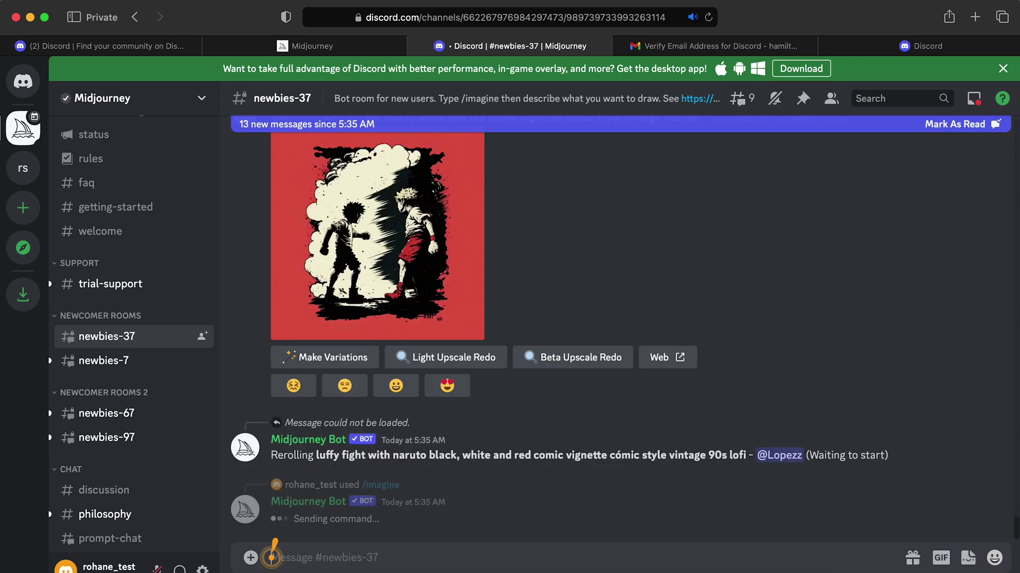
{"action": "scroll", "coordinate": [689, 364], "scroll_direction": "up", "scroll_amount": 8}
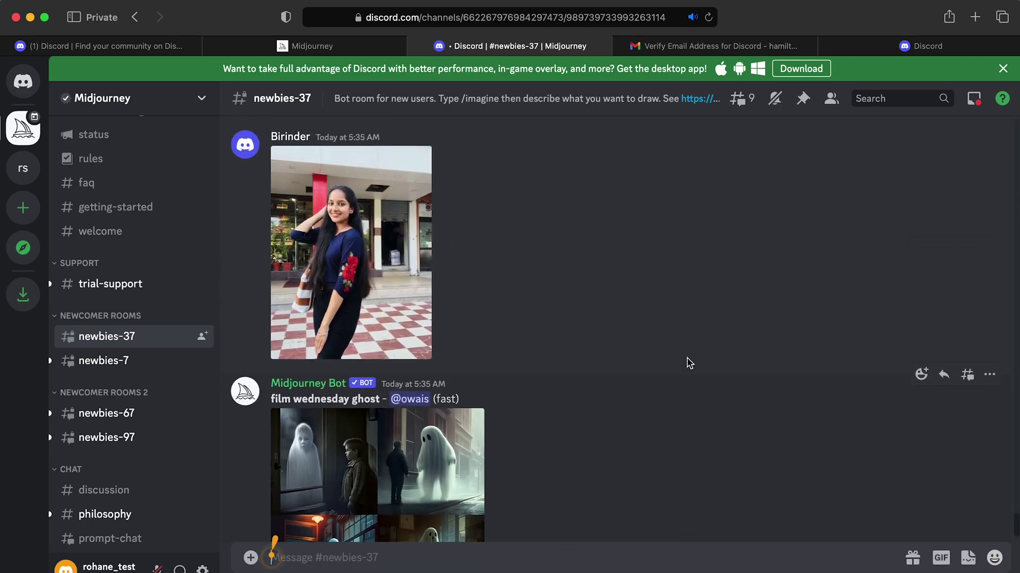
{"action": "scroll", "coordinate": [689, 364], "scroll_direction": "up", "scroll_amount": 1}
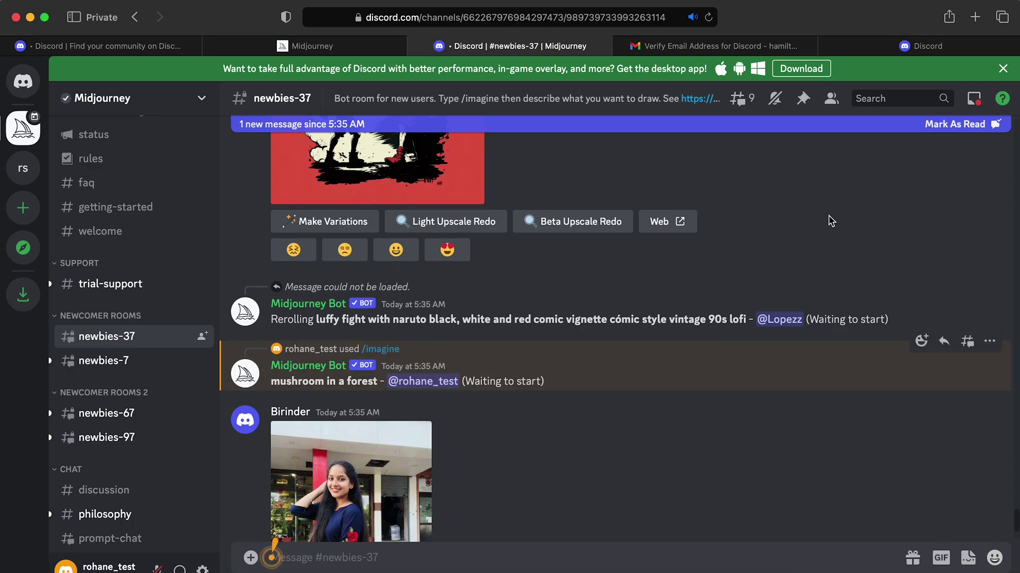
{"action": "left_click", "coordinate": [1004, 70]}
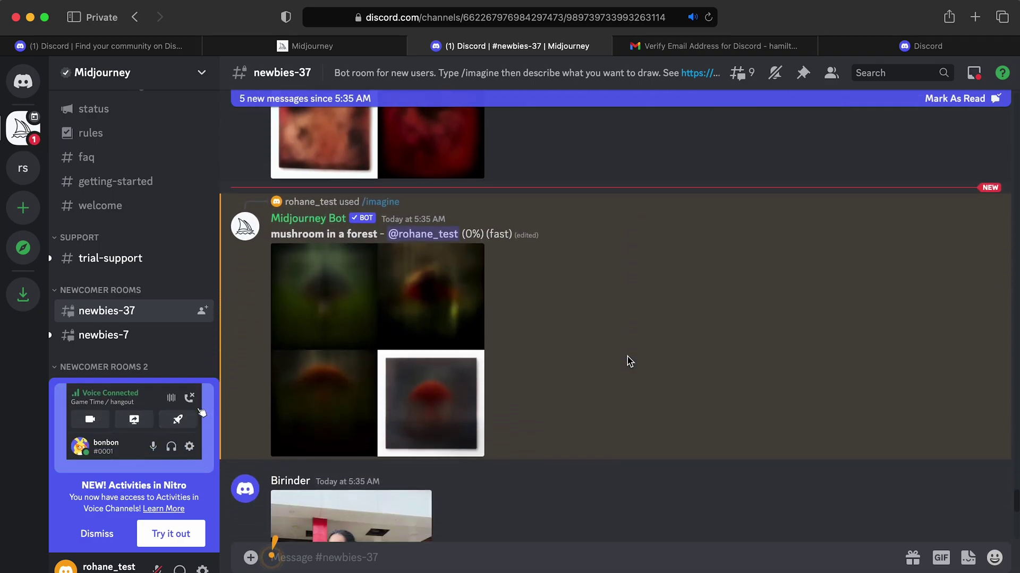
{"action": "scroll", "coordinate": [629, 361], "scroll_direction": "down", "scroll_amount": 1}
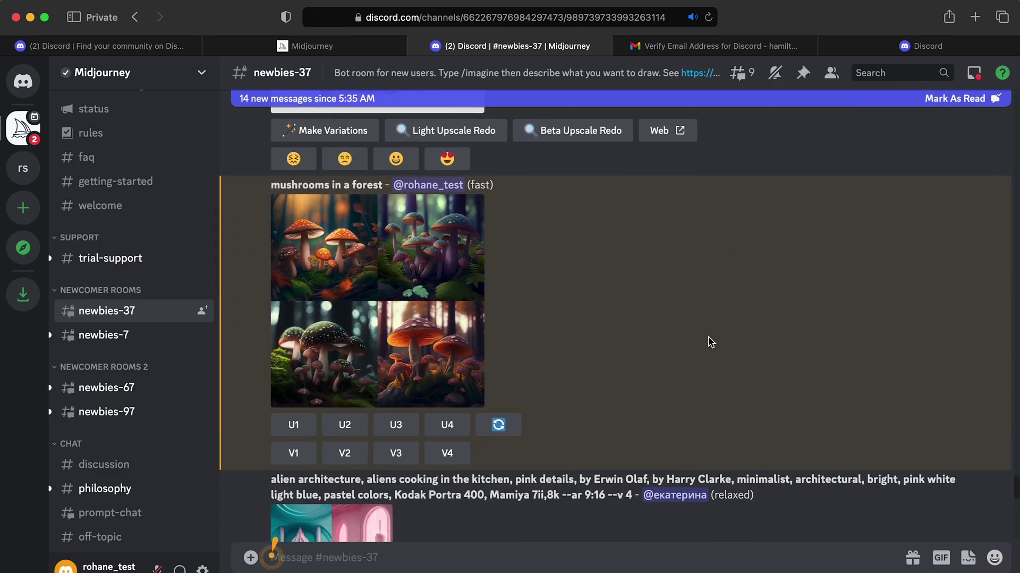
Preview the four-image mushroom grid enlarged, then upscale image 2 with U2
{"action": "left_click", "coordinate": [399, 271]}
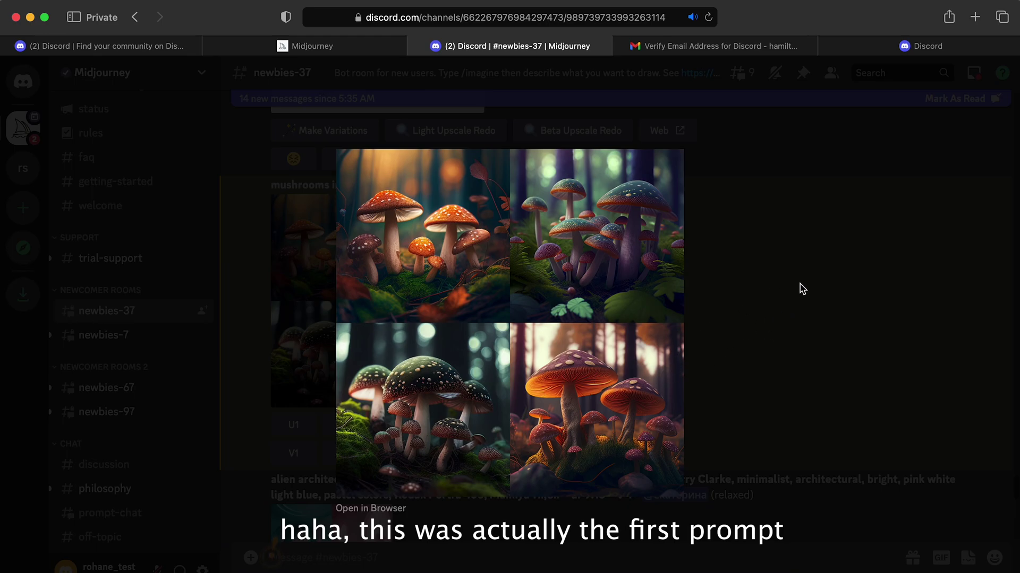
{"action": "left_click", "coordinate": [735, 251]}
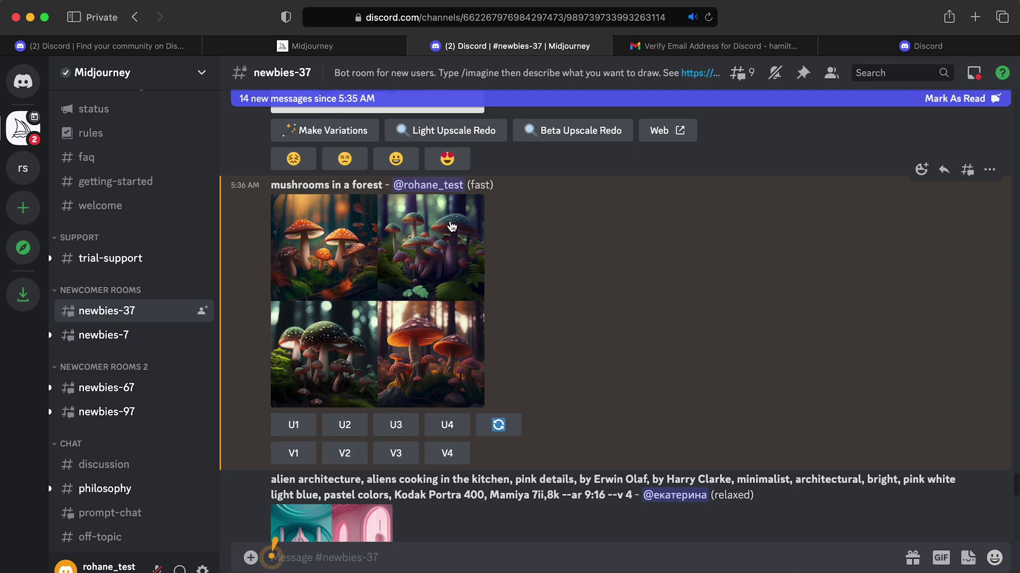
{"action": "left_click", "coordinate": [336, 433]}
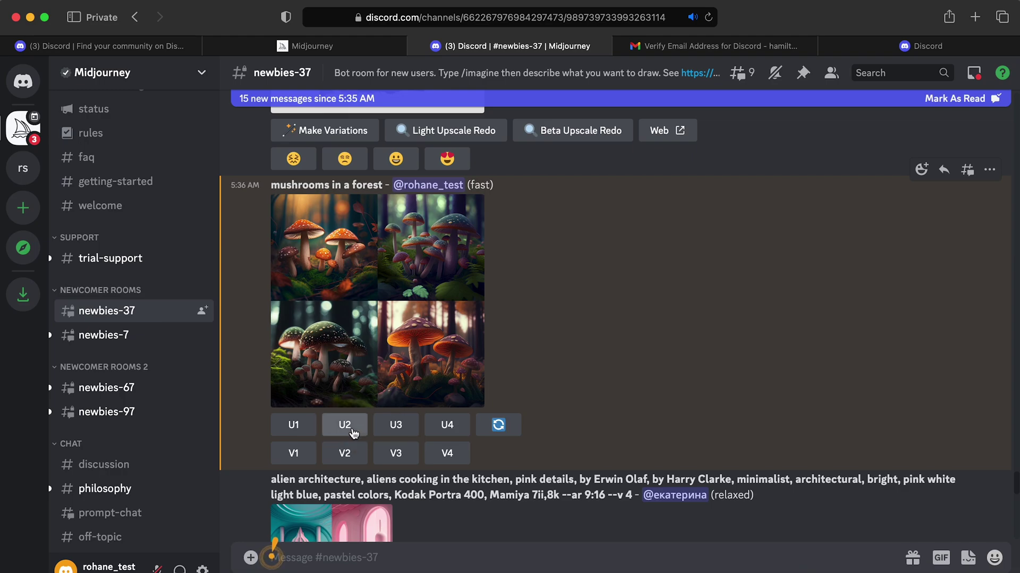
Scroll through #newbies-37 until the upscaled mushroom image #2 appears
{"action": "scroll", "coordinate": [467, 375], "scroll_direction": "down", "scroll_amount": 10}
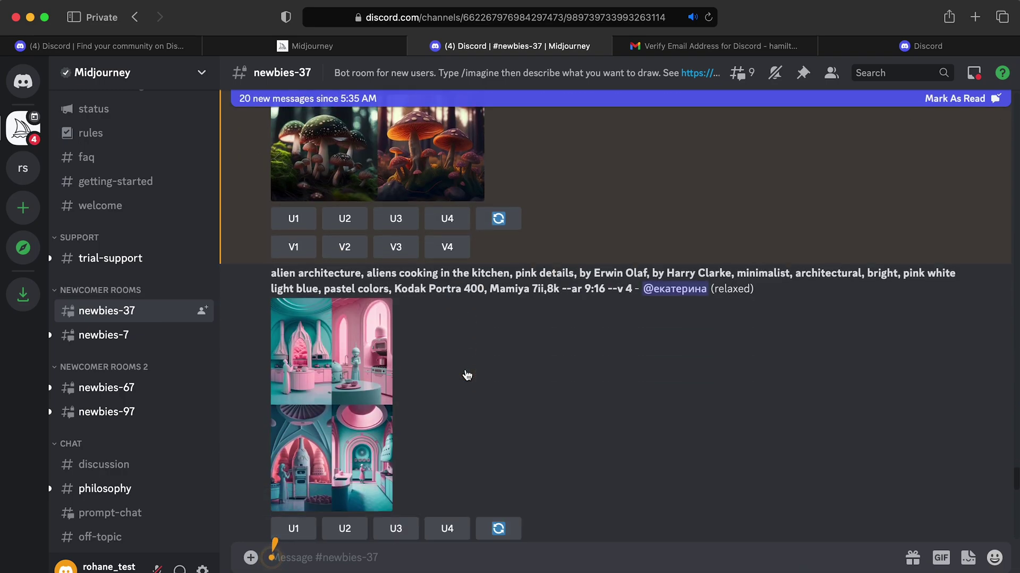
{"action": "scroll", "coordinate": [467, 375], "scroll_direction": "up", "scroll_amount": 8}
{"action": "scroll", "coordinate": [467, 375], "scroll_direction": "up", "scroll_amount": 5}
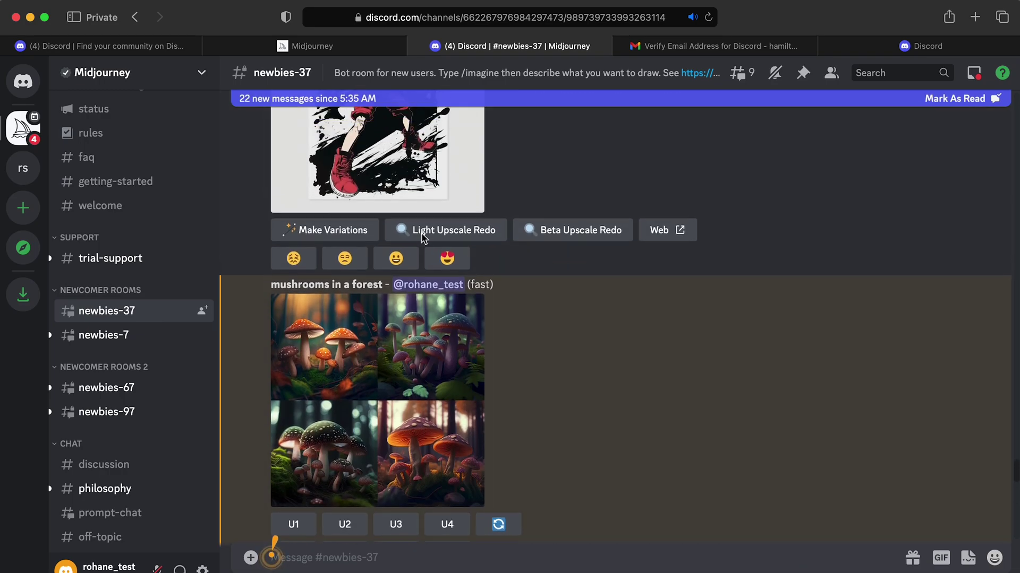
{"action": "scroll", "coordinate": [426, 255], "scroll_direction": "down", "scroll_amount": 2}
{"action": "scroll", "coordinate": [426, 255], "scroll_direction": "up", "scroll_amount": 4}
{"action": "scroll", "coordinate": [427, 254], "scroll_direction": "down", "scroll_amount": 3}
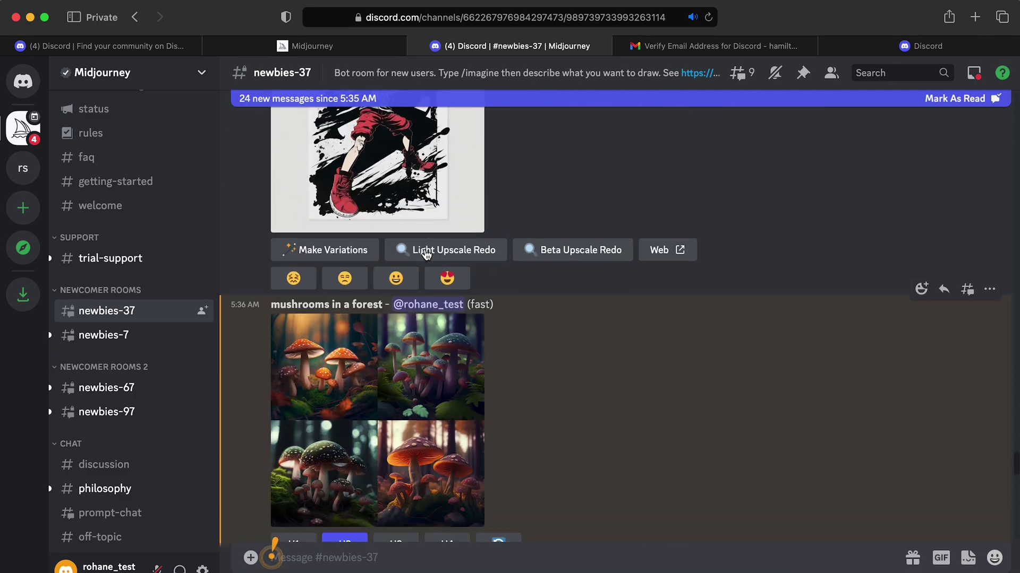
{"action": "scroll", "coordinate": [474, 296], "scroll_direction": "down", "scroll_amount": 10}
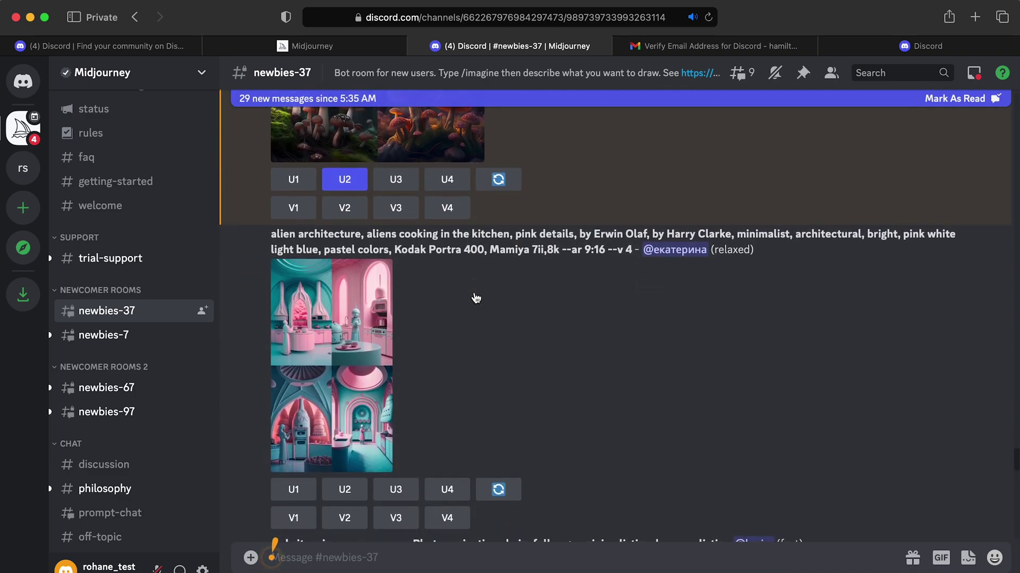
{"action": "scroll", "coordinate": [476, 297], "scroll_direction": "down", "scroll_amount": 15}
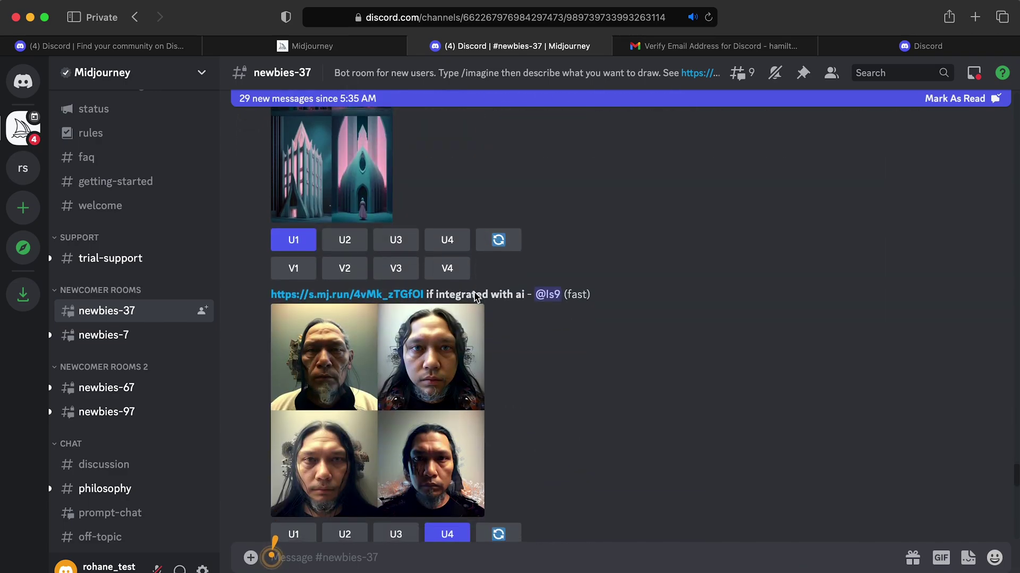
{"action": "scroll", "coordinate": [475, 298], "scroll_direction": "down", "scroll_amount": 8}
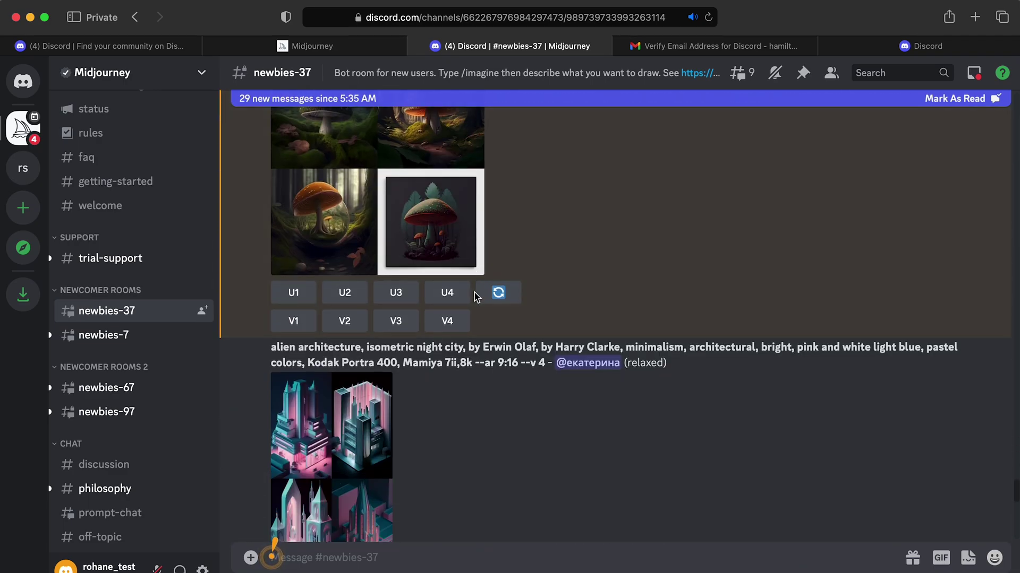
{"action": "scroll", "coordinate": [475, 297], "scroll_direction": "up", "scroll_amount": 3}
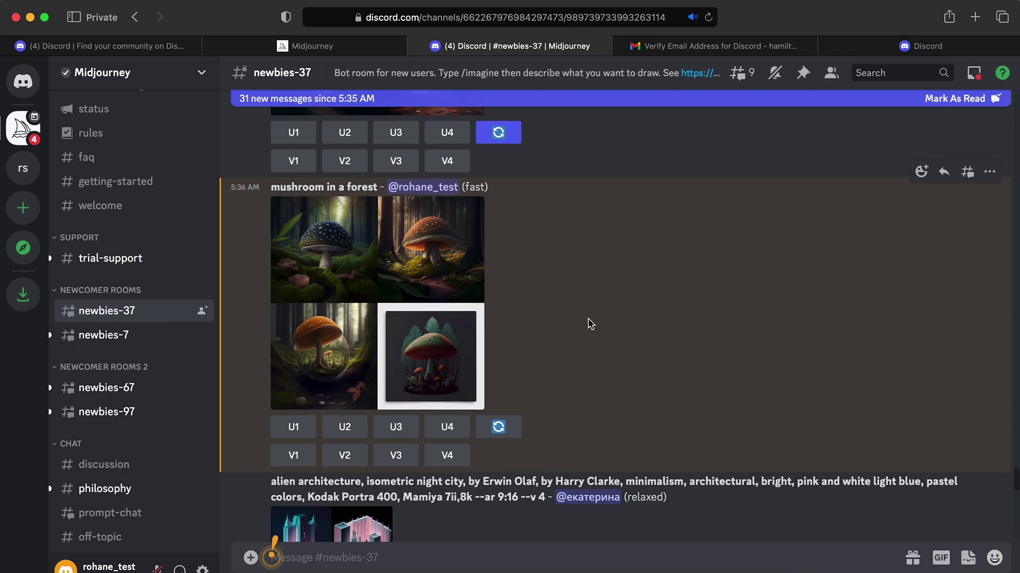
{"action": "scroll", "coordinate": [590, 324], "scroll_direction": "down", "scroll_amount": 1}
{"action": "scroll", "coordinate": [590, 324], "scroll_direction": "down", "scroll_amount": 1}
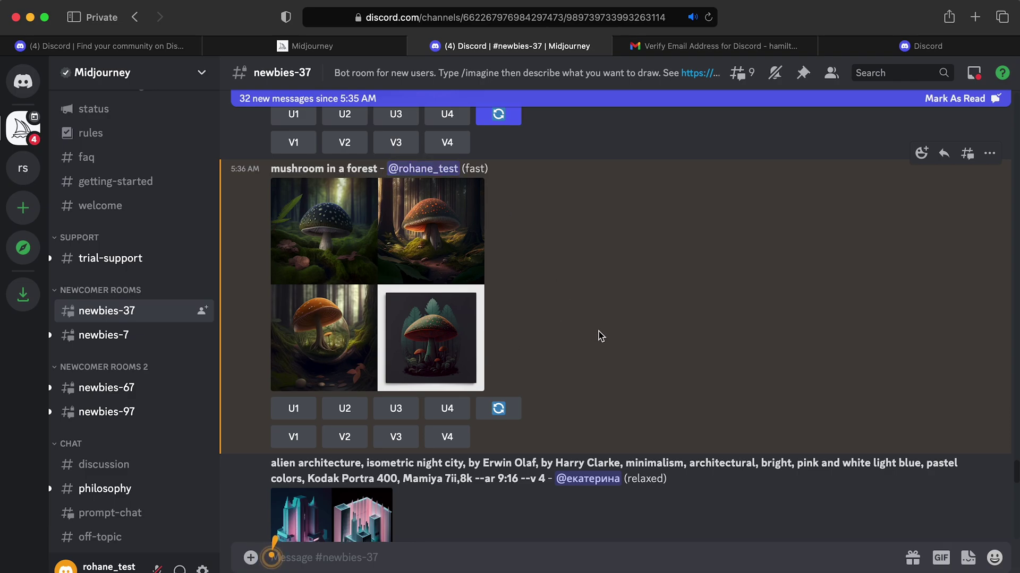
{"action": "scroll", "coordinate": [600, 336], "scroll_direction": "down", "scroll_amount": 15}
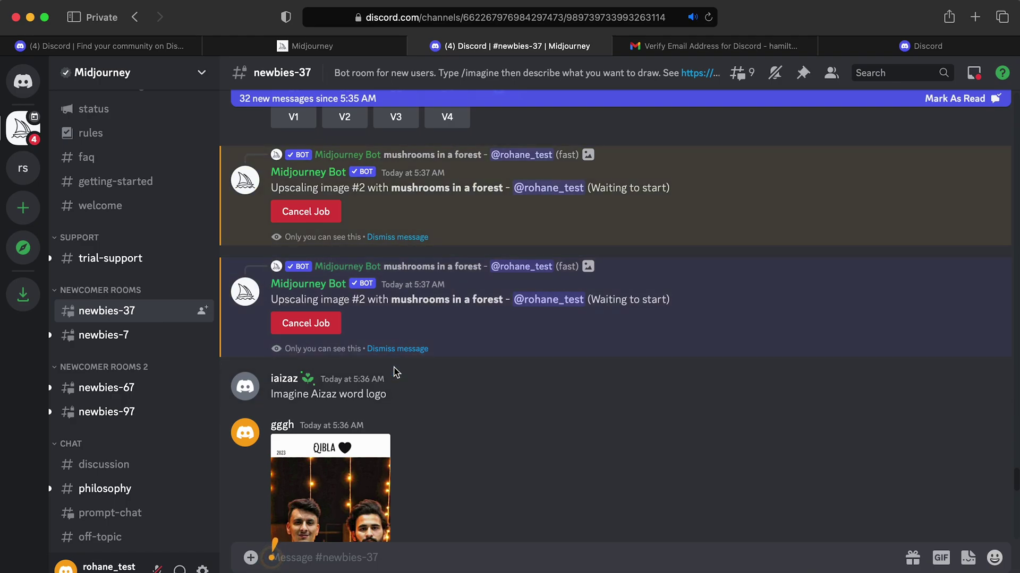
{"action": "scroll", "coordinate": [571, 303], "scroll_direction": "down", "scroll_amount": 1}
{"action": "scroll", "coordinate": [531, 503], "scroll_direction": "up", "scroll_amount": 3}
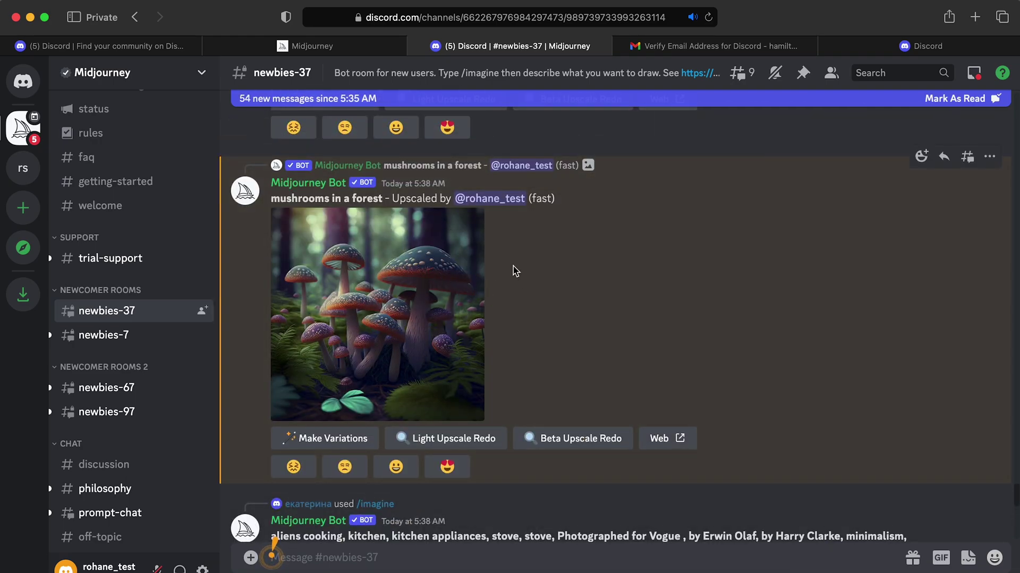
Open the upscaled mushroom image full-size in a browser tab, check its save options, and return to Discord
{"action": "left_click", "coordinate": [418, 338]}
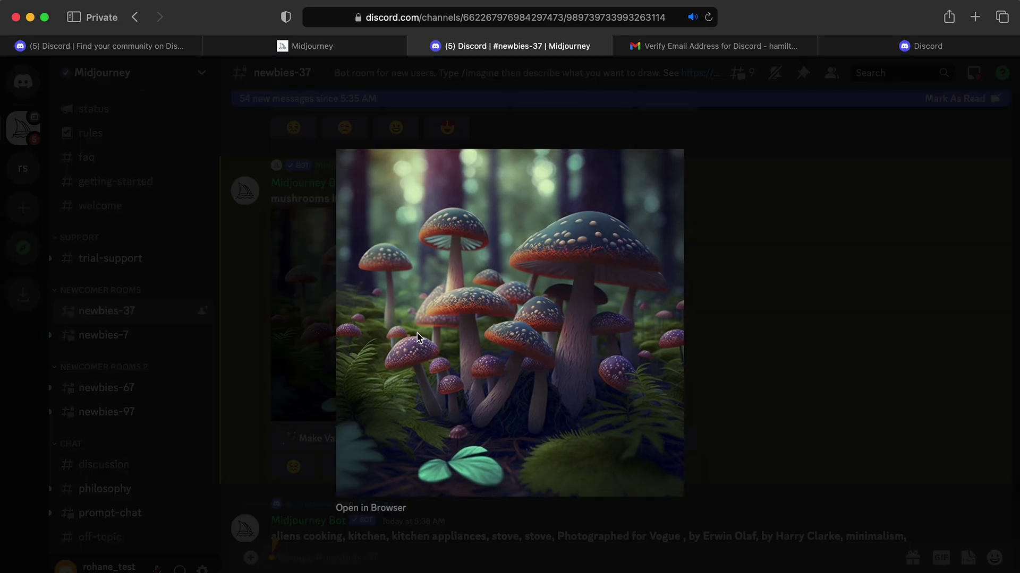
{"action": "left_click", "coordinate": [735, 316]}
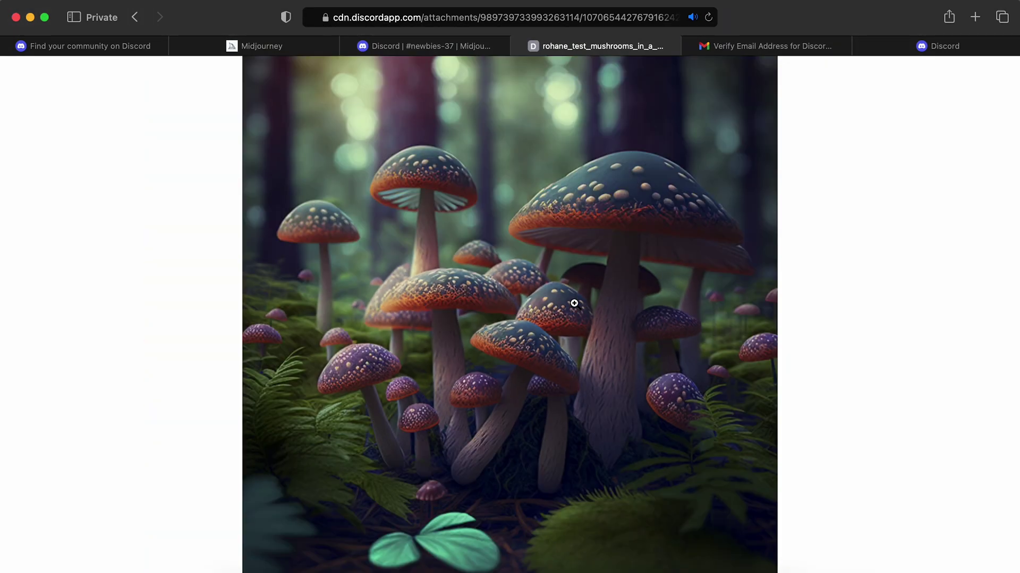
{"action": "right_click", "coordinate": [574, 303]}
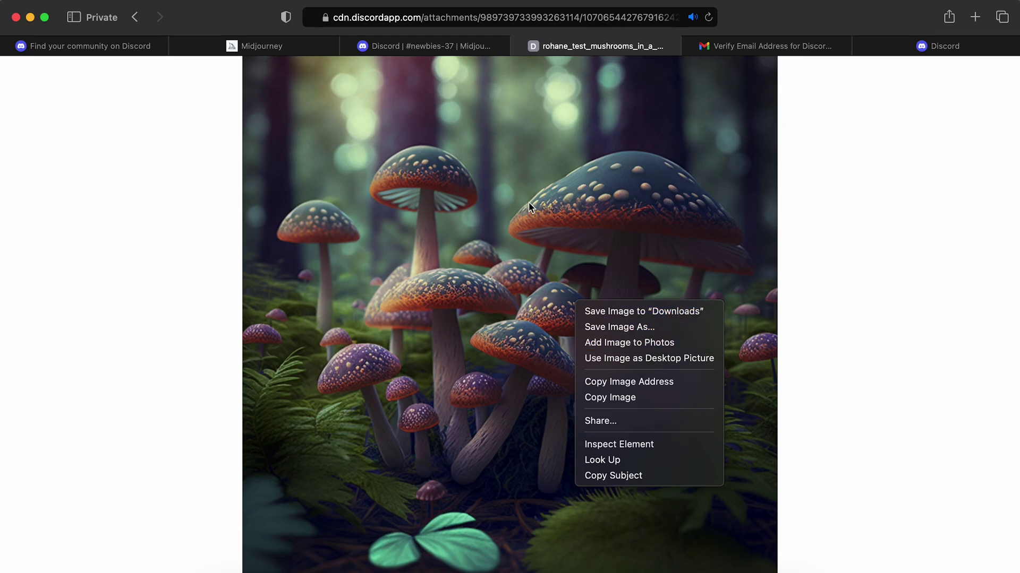
{"action": "left_click", "coordinate": [428, 45]}
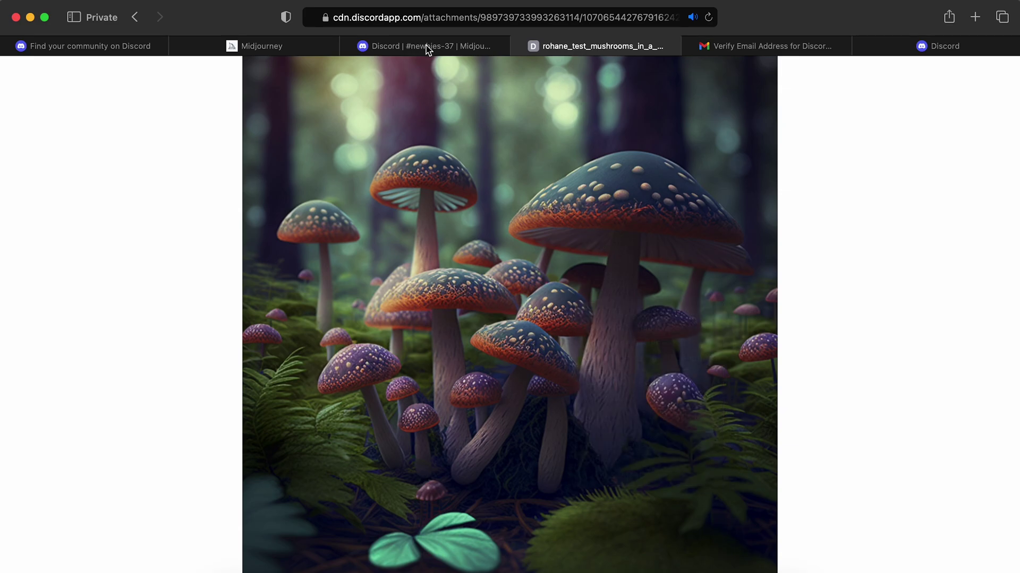
{"action": "left_click", "coordinate": [426, 46]}
{"action": "left_click", "coordinate": [786, 236]}
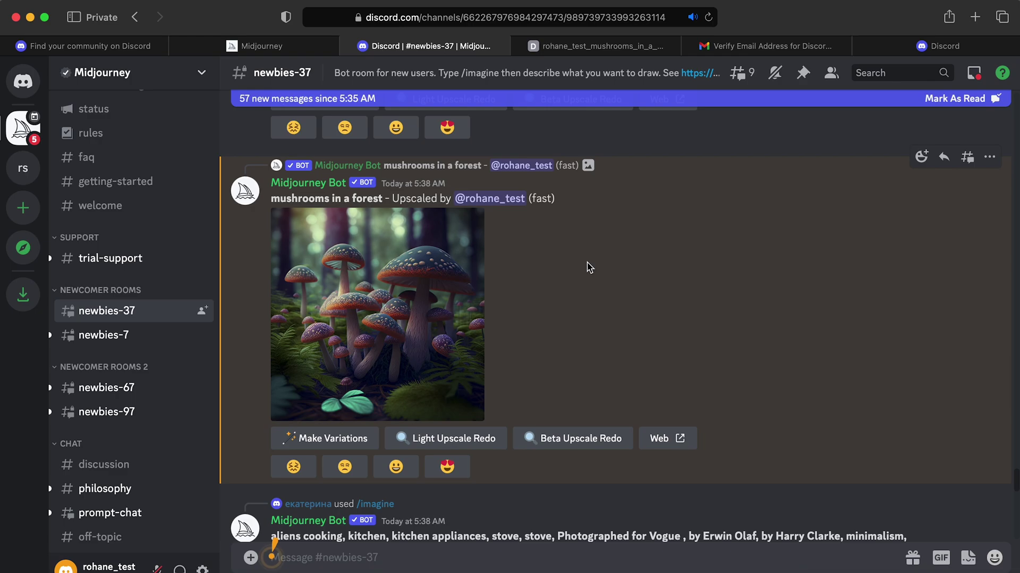
{"action": "scroll", "coordinate": [587, 266], "scroll_direction": "down", "scroll_amount": 6}
{"action": "scroll", "coordinate": [587, 266], "scroll_direction": "down", "scroll_amount": 5}
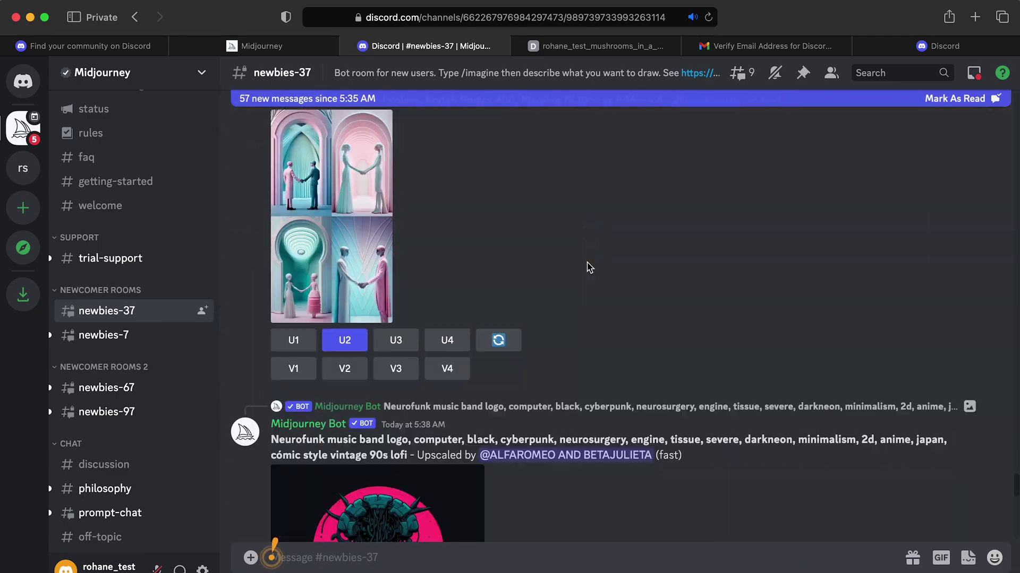
{"action": "scroll", "coordinate": [587, 266], "scroll_direction": "down", "scroll_amount": 10}
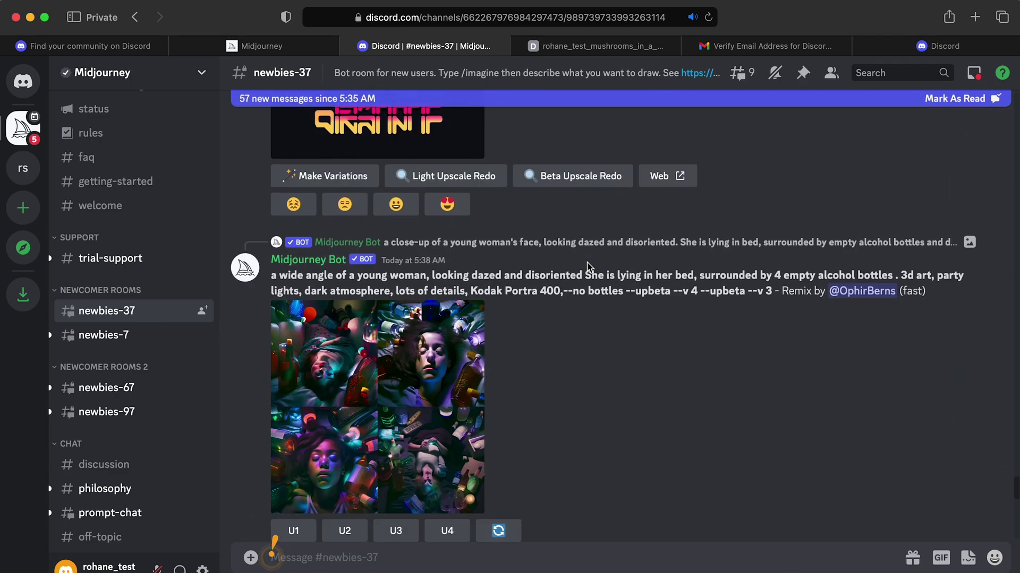
{"action": "scroll", "coordinate": [588, 266], "scroll_direction": "up", "scroll_amount": 7}
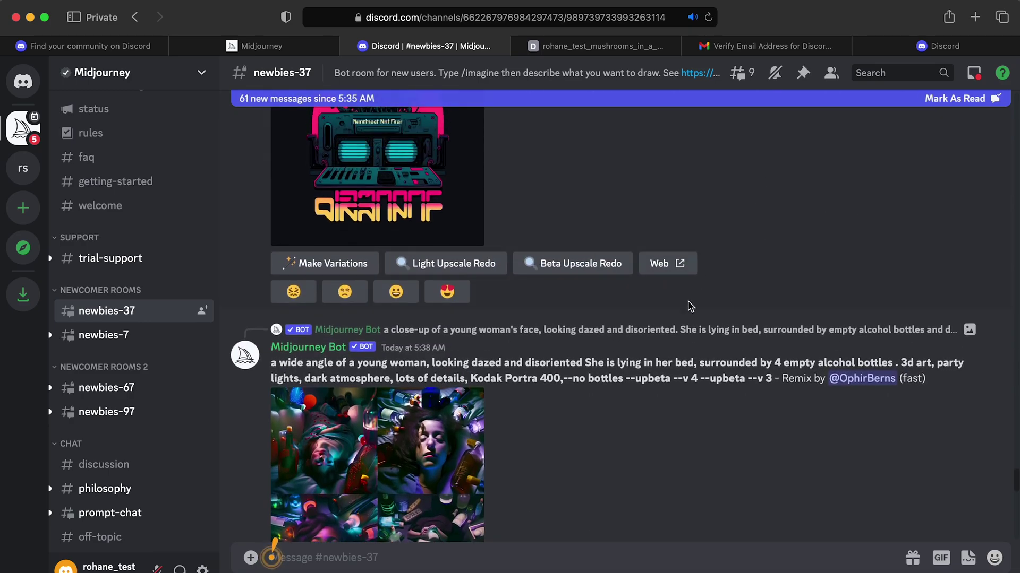
{"action": "scroll", "coordinate": [689, 307], "scroll_direction": "up", "scroll_amount": 6}
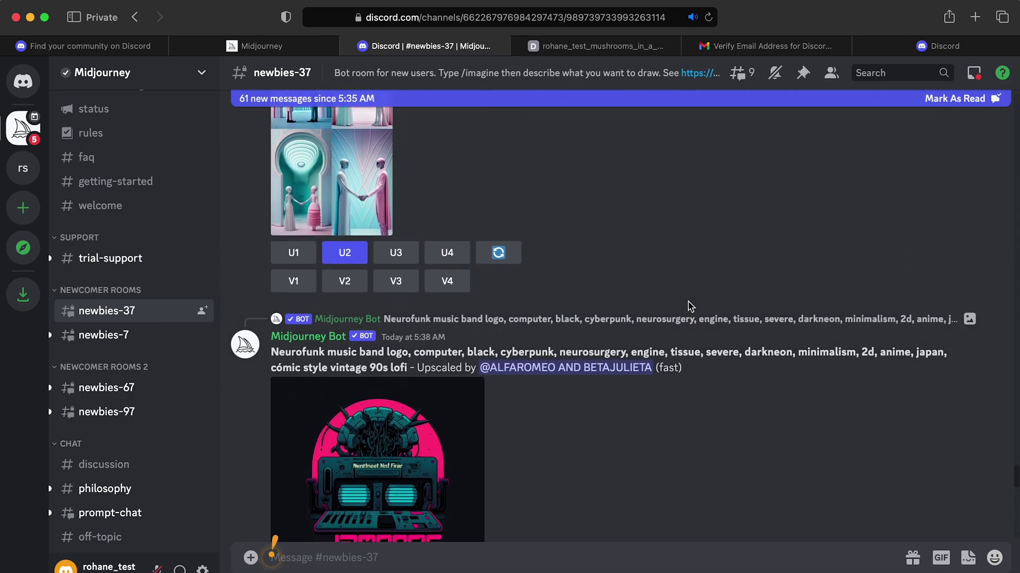
{"action": "scroll", "coordinate": [535, 186], "scroll_direction": "up", "scroll_amount": 8}
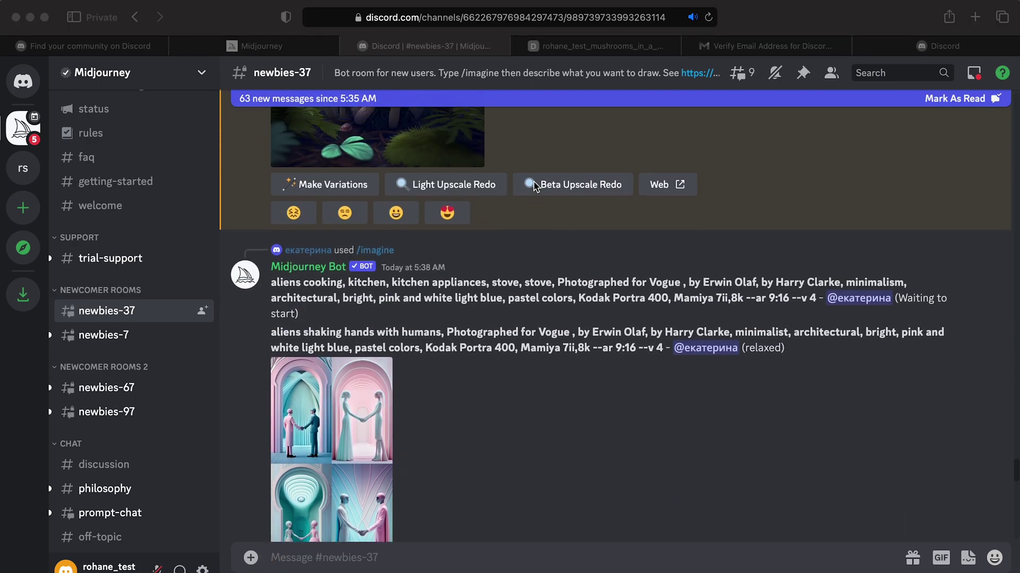
{"action": "scroll", "coordinate": [547, 180], "scroll_direction": "down", "scroll_amount": 3}
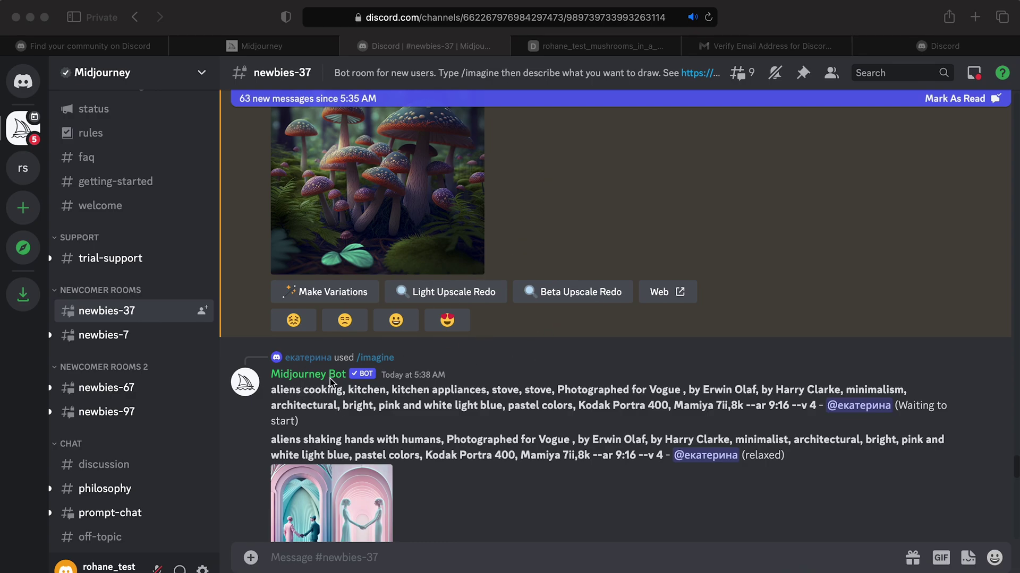
{"action": "scroll", "coordinate": [350, 357], "scroll_direction": "down", "scroll_amount": 10}
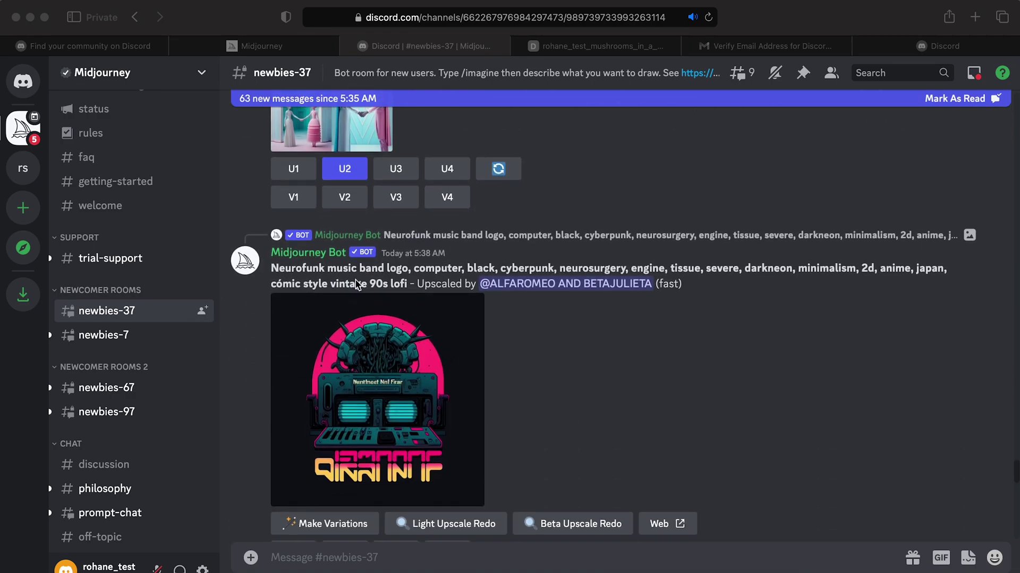
{"action": "left_click", "coordinate": [315, 257]}
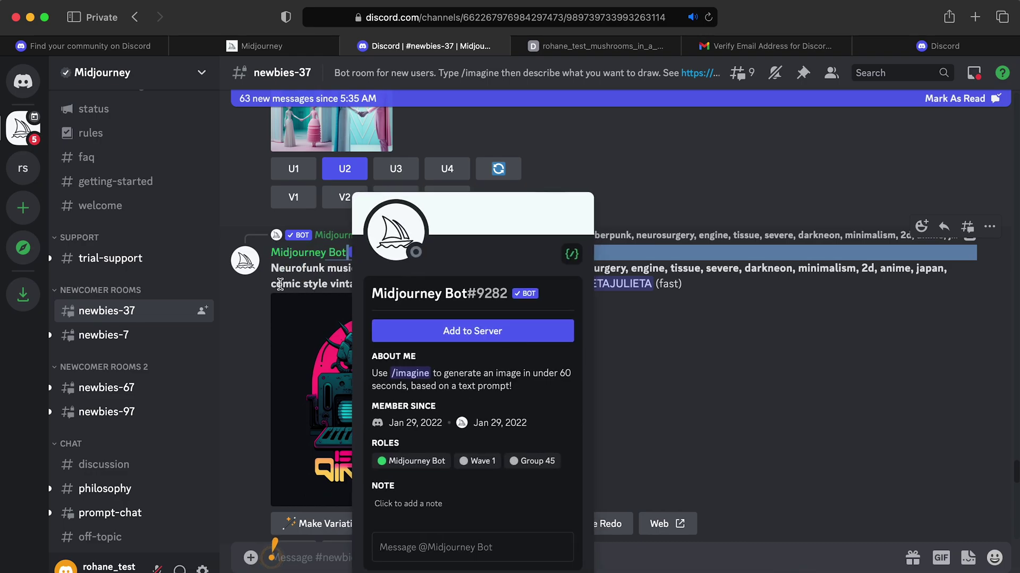
Open a direct message with the Midjourney Bot from its name's context menu and begin /imagine
{"action": "left_click_drag", "start_coordinate": [348, 253], "coordinate": [275, 277]}
{"action": "left_click", "coordinate": [313, 261]}
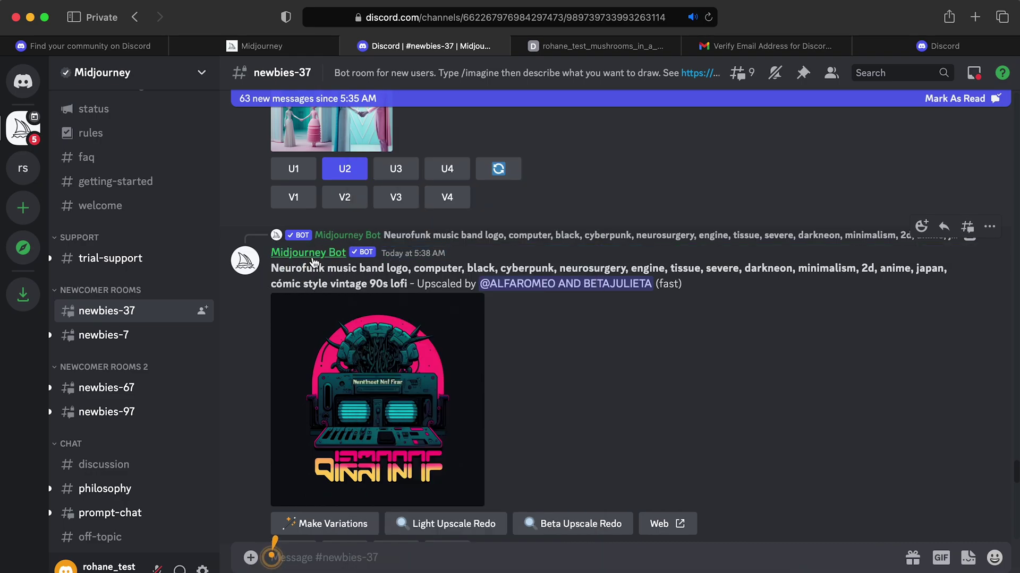
{"action": "right_click", "coordinate": [313, 262]}
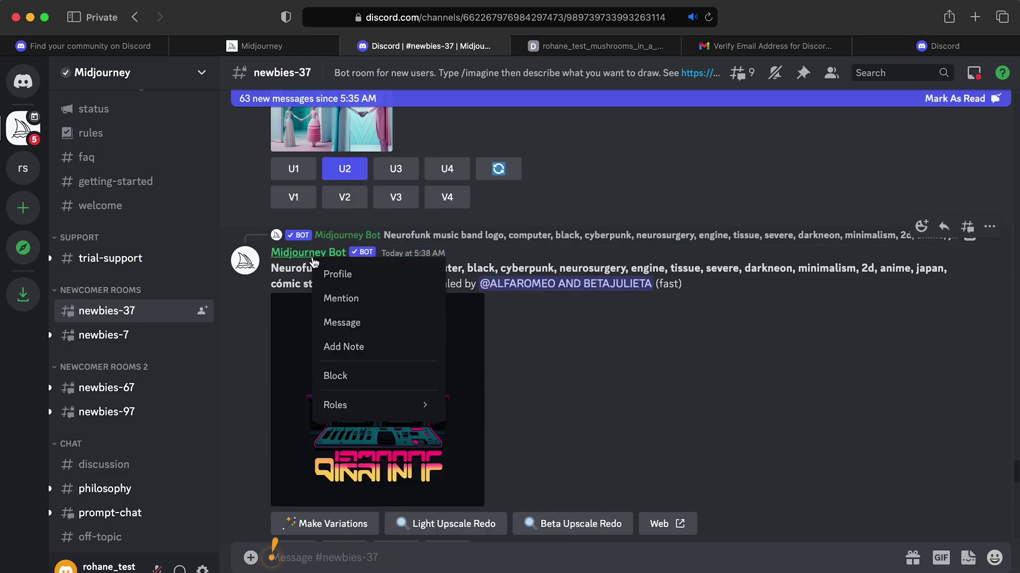
{"action": "left_click", "coordinate": [361, 324]}
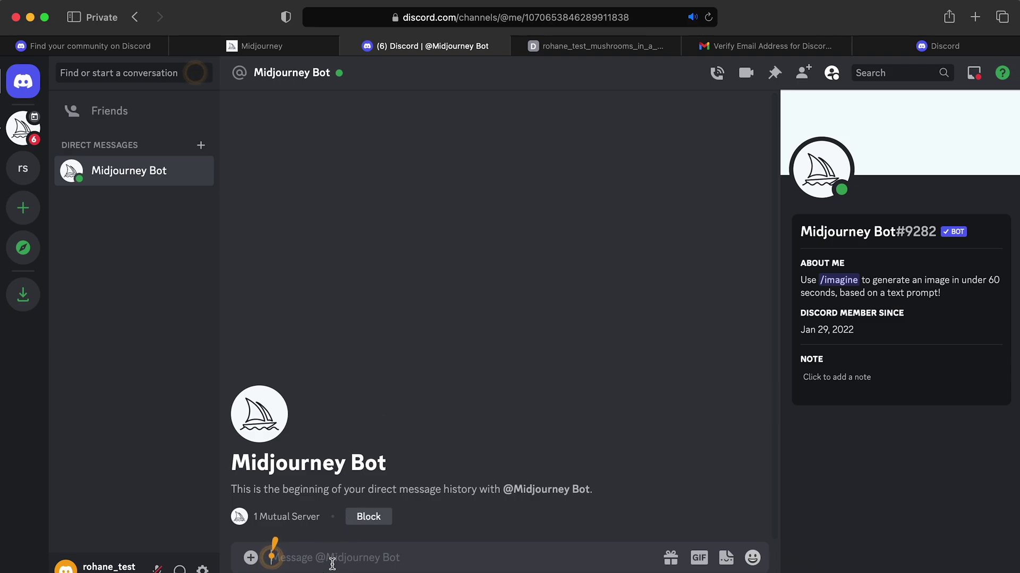
{"action": "type", "text": "/imagine"}
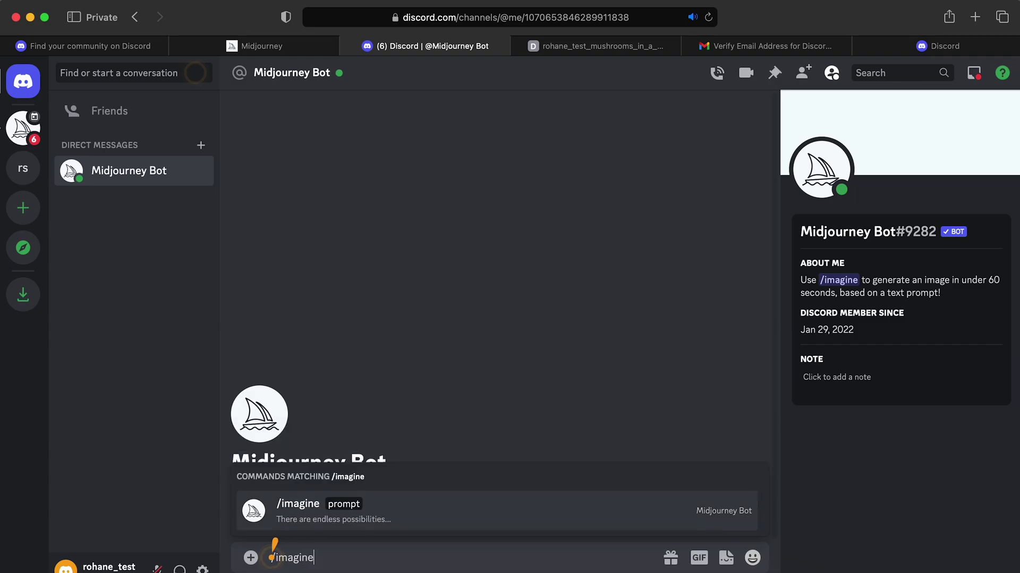
DM the Midjourney Bot the /imagine prompt 'butterflies in an enchanted forest glowing lights'
{"action": "key", "text": "Tab"}
{"action": "type", "text": "butterflies in an enchanted fores"}
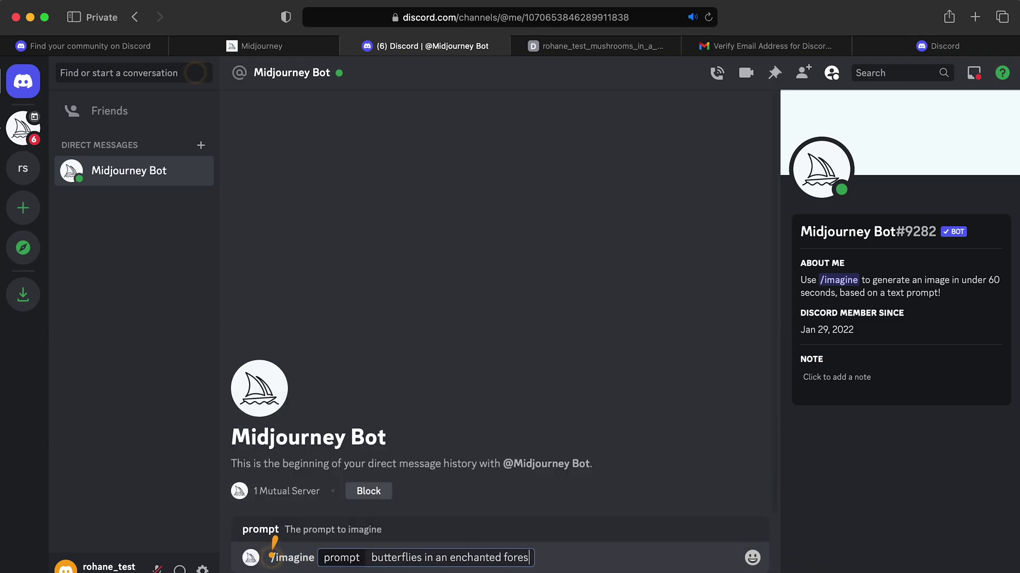
{"action": "type", "text": "t glowing lights"}
{"action": "key", "text": "Return"}
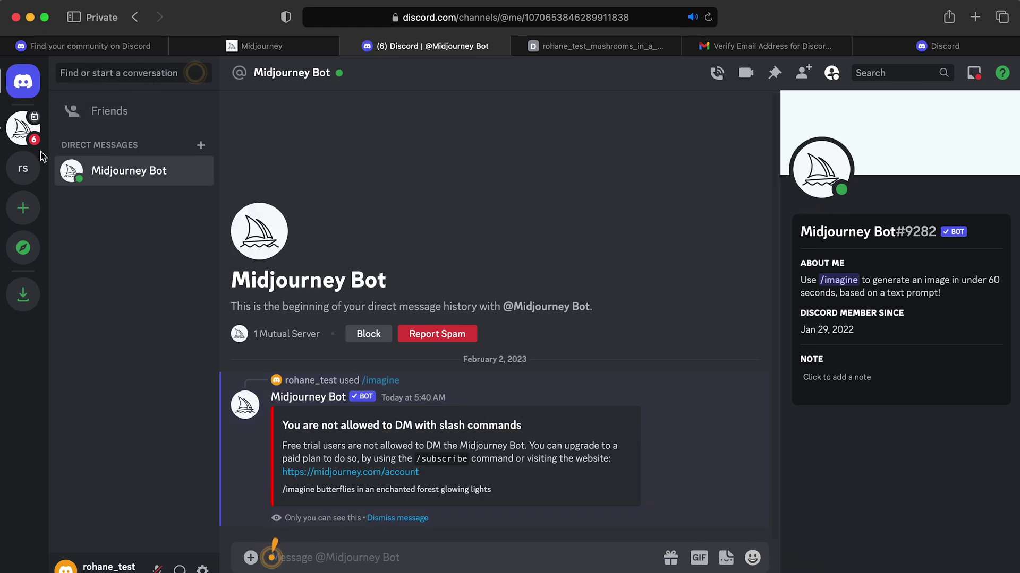
Return to the Midjourney server's #newbies-37, scroll to the mushroom grid, and show Inbox mentions
{"action": "left_click", "coordinate": [18, 133]}
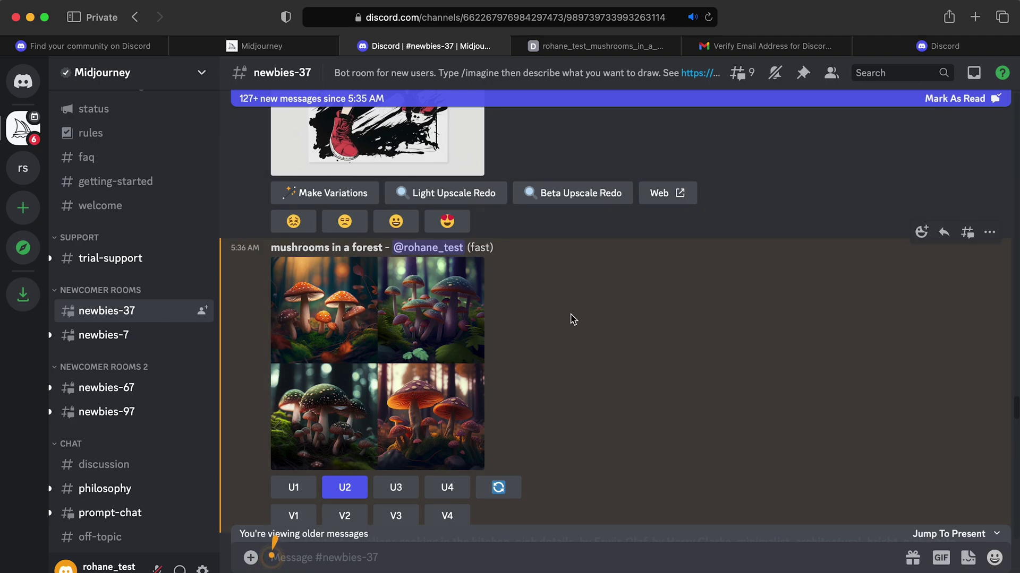
{"action": "scroll", "coordinate": [572, 319], "scroll_direction": "down", "scroll_amount": 2}
{"action": "scroll", "coordinate": [584, 331], "scroll_direction": "down", "scroll_amount": 3}
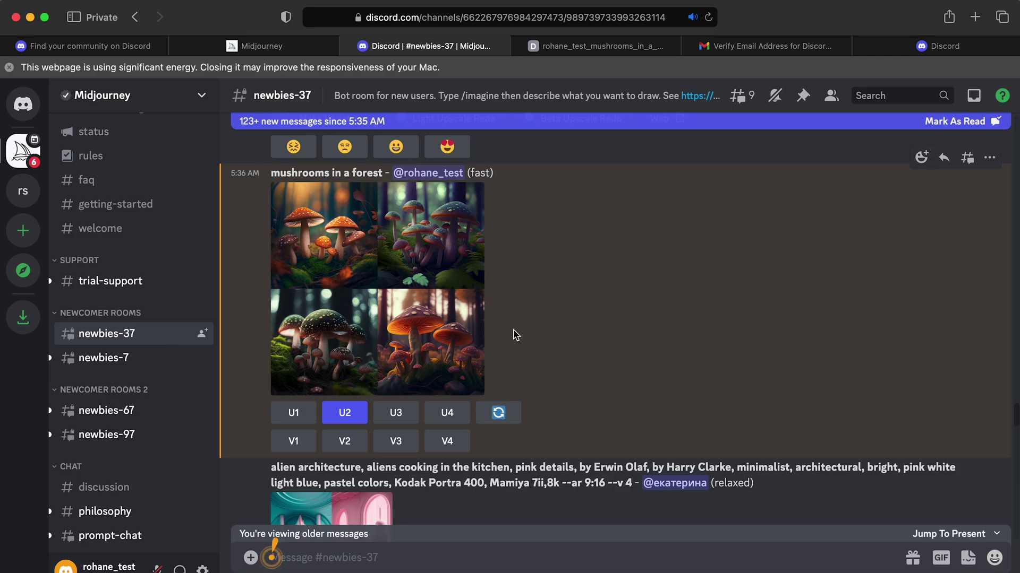
{"action": "left_click", "coordinate": [974, 97]}
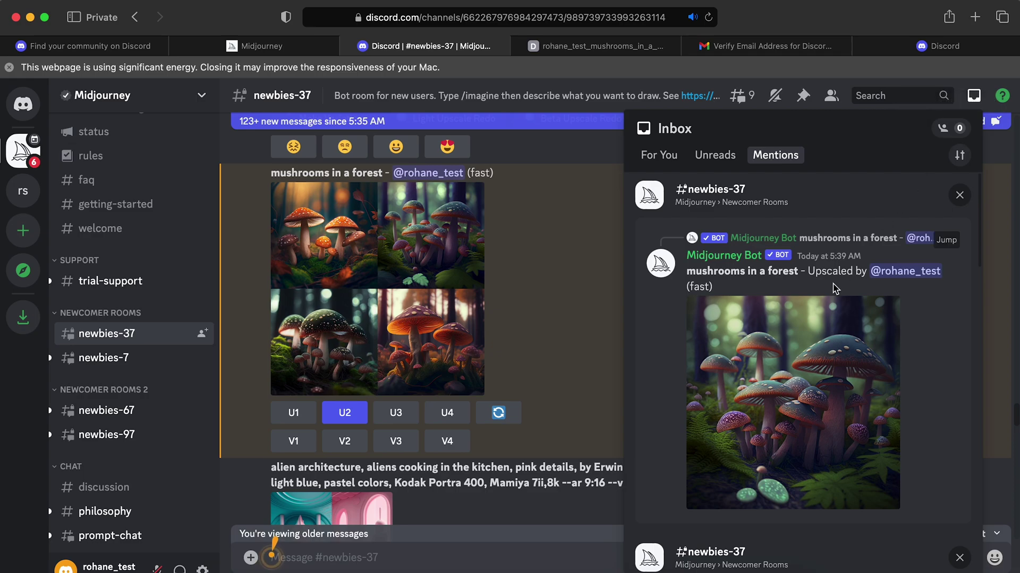
Browse the unread messages in the Discord Inbox
{"action": "left_click", "coordinate": [711, 159]}
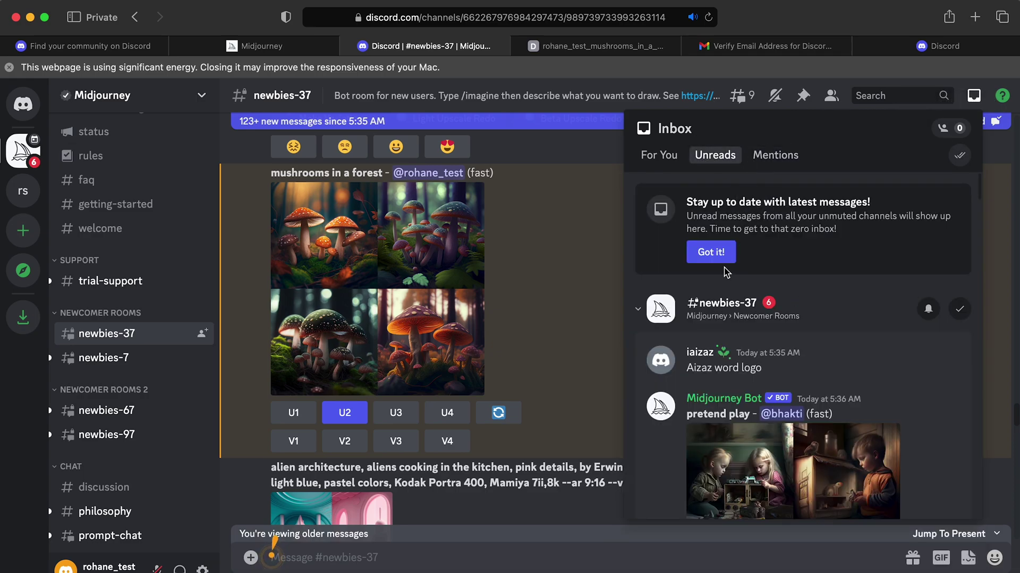
{"action": "scroll", "coordinate": [755, 318], "scroll_direction": "down", "scroll_amount": 15}
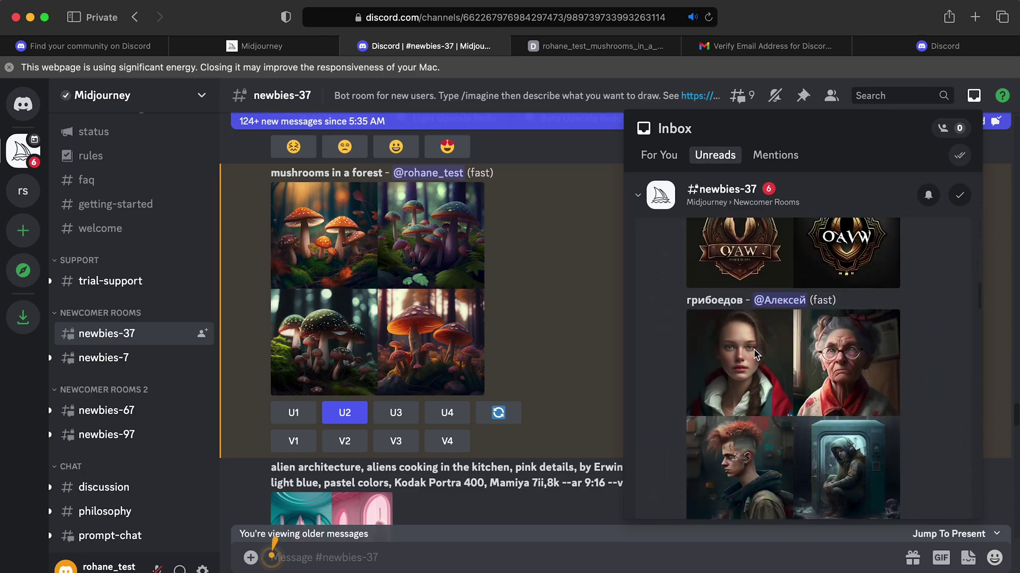
{"action": "scroll", "coordinate": [756, 355], "scroll_direction": "down", "scroll_amount": 20}
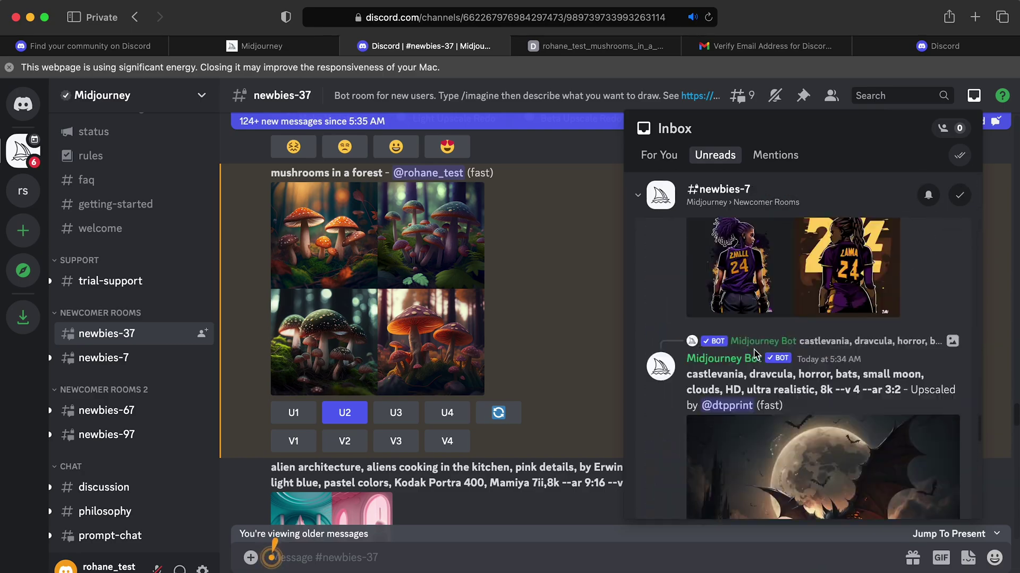
{"action": "scroll", "coordinate": [756, 355], "scroll_direction": "up", "scroll_amount": 15}
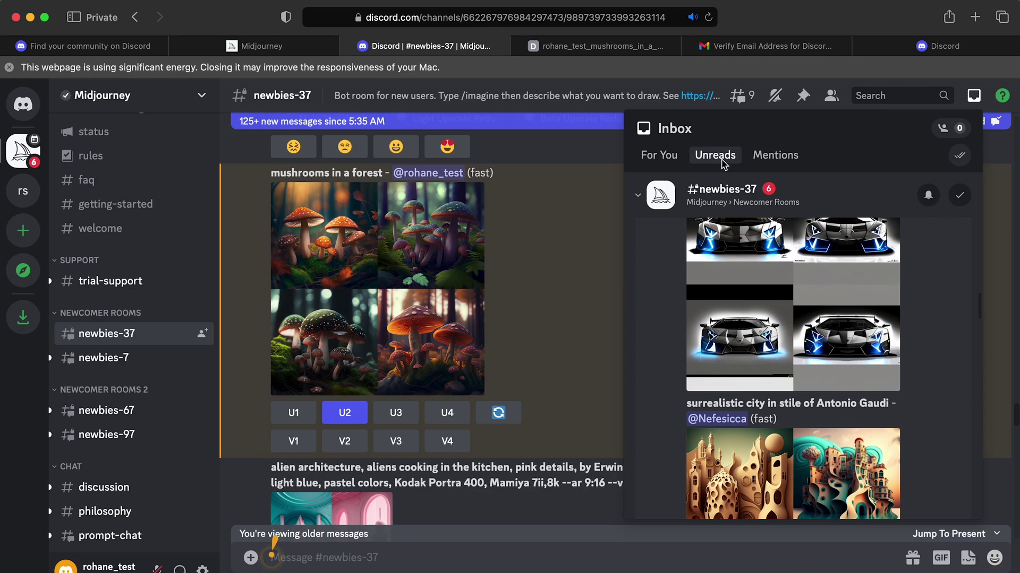
Back in Mentions, find the upscaled 'mushrooms in a forest' image and enlarge it
{"action": "left_click", "coordinate": [779, 156]}
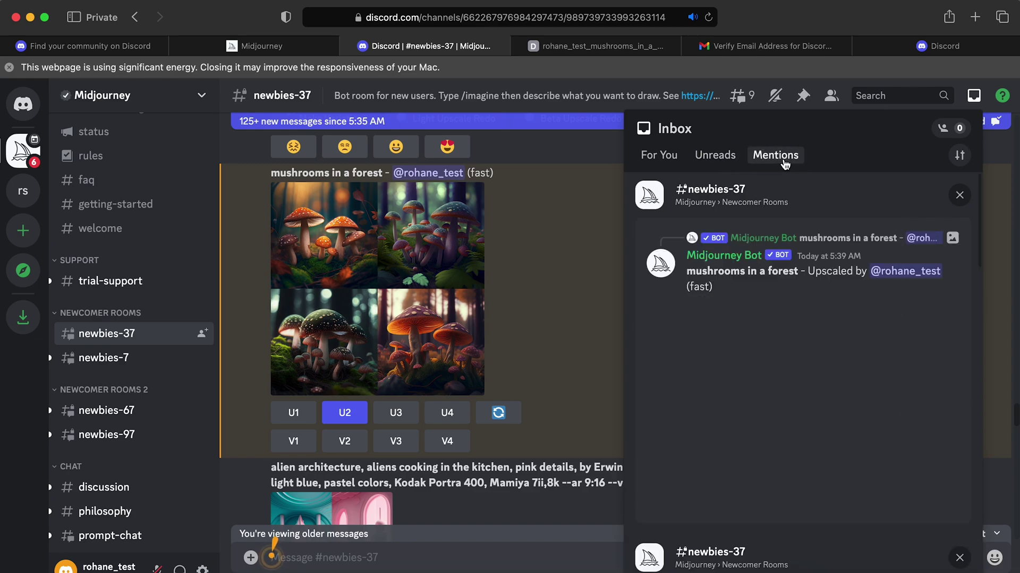
{"action": "scroll", "coordinate": [808, 386], "scroll_direction": "down", "scroll_amount": 6}
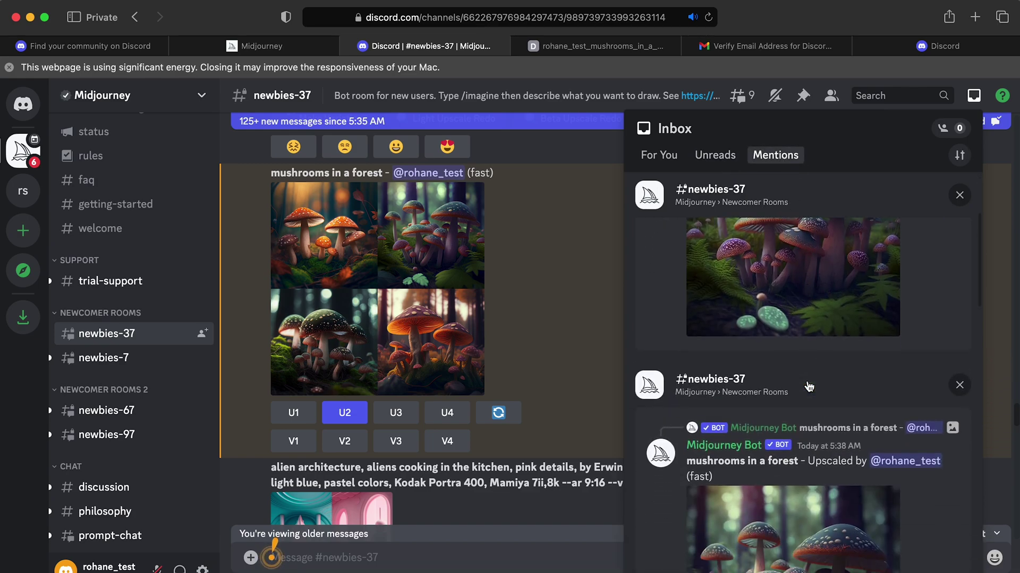
{"action": "scroll", "coordinate": [808, 386], "scroll_direction": "down", "scroll_amount": 5}
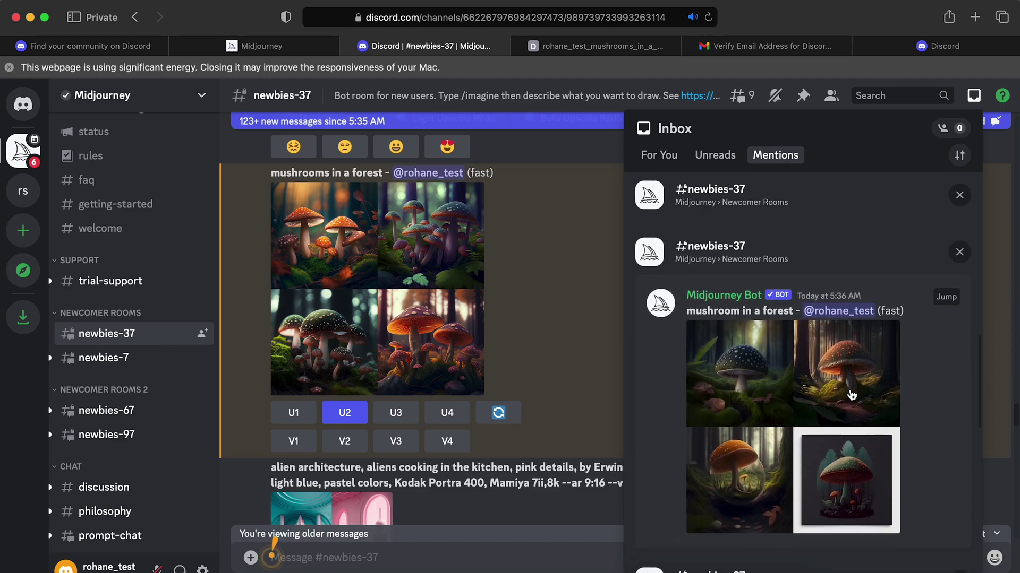
{"action": "scroll", "coordinate": [851, 395], "scroll_direction": "up", "scroll_amount": 5}
{"action": "scroll", "coordinate": [851, 395], "scroll_direction": "up", "scroll_amount": 5}
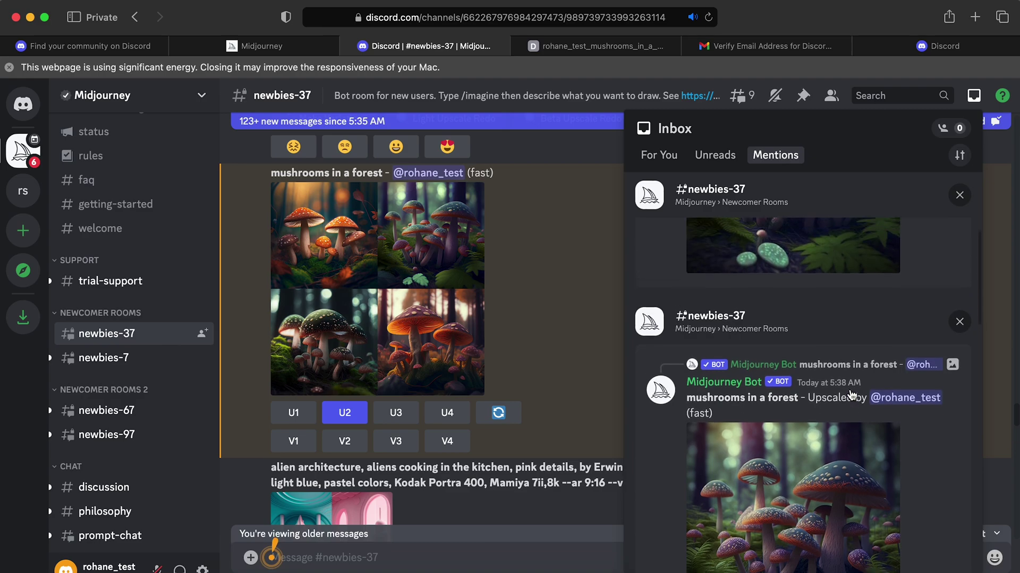
{"action": "scroll", "coordinate": [851, 394], "scroll_direction": "up", "scroll_amount": 1}
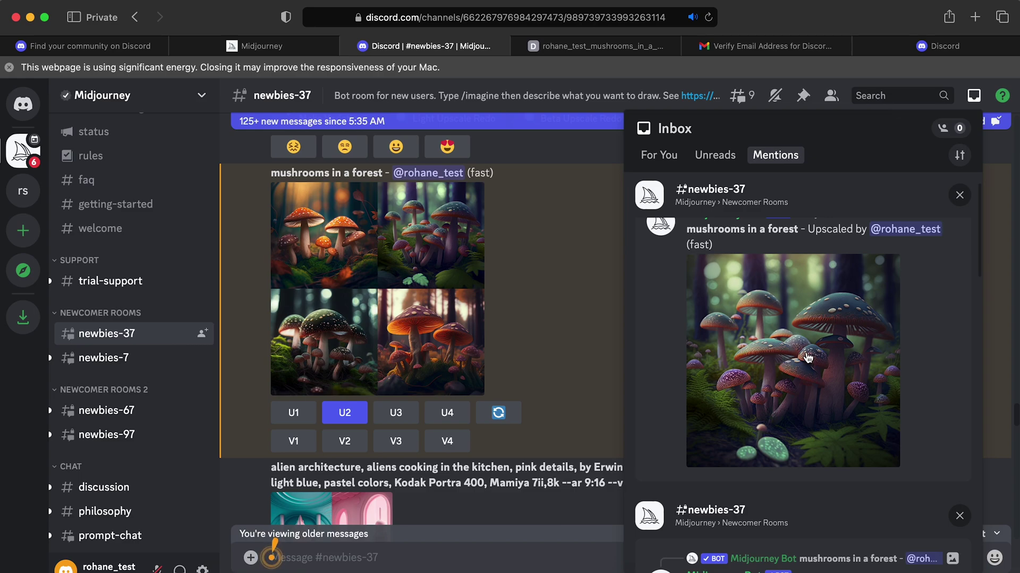
{"action": "left_click", "coordinate": [768, 355]}
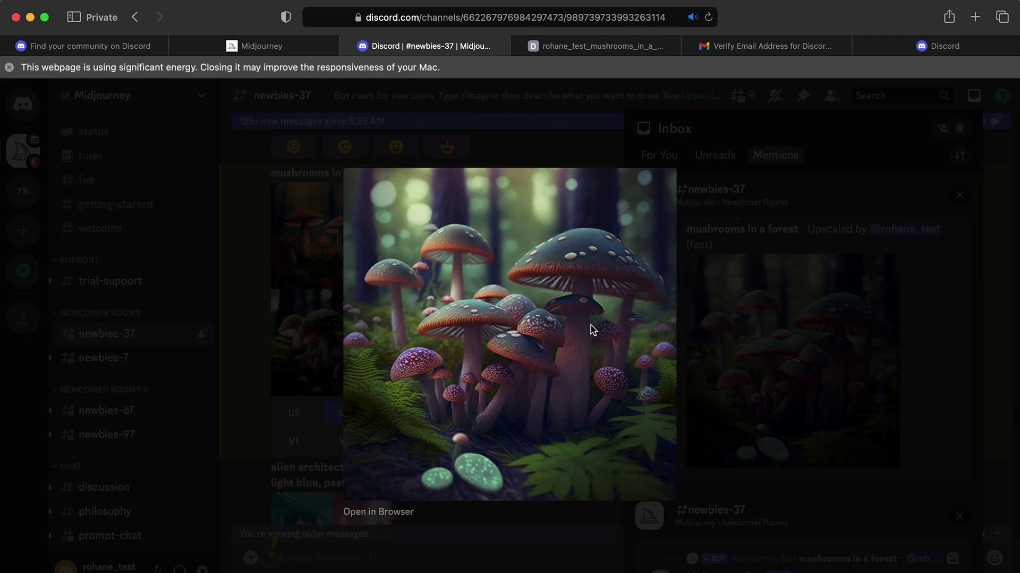
Open the upscaled mushroom image in its own browser tab and zoom in and out
{"action": "left_click", "coordinate": [386, 513]}
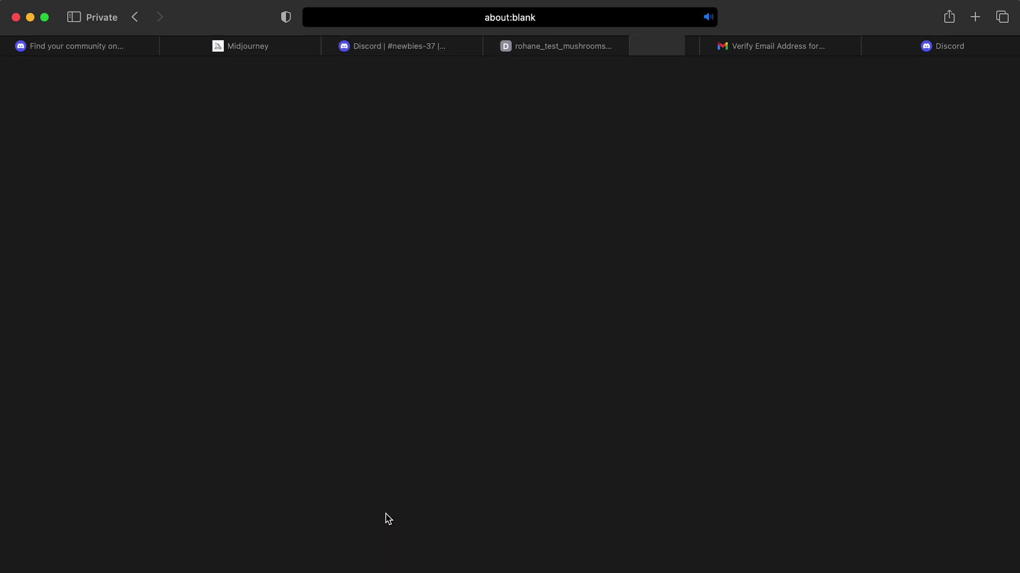
{"action": "left_click", "coordinate": [673, 337]}
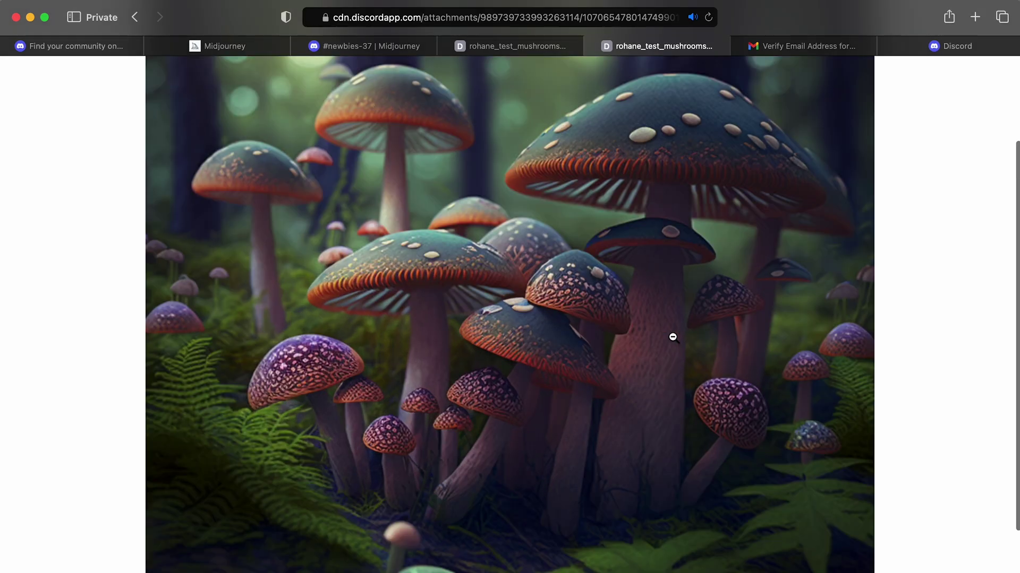
{"action": "left_click", "coordinate": [619, 332]}
{"action": "left_click", "coordinate": [540, 45]}
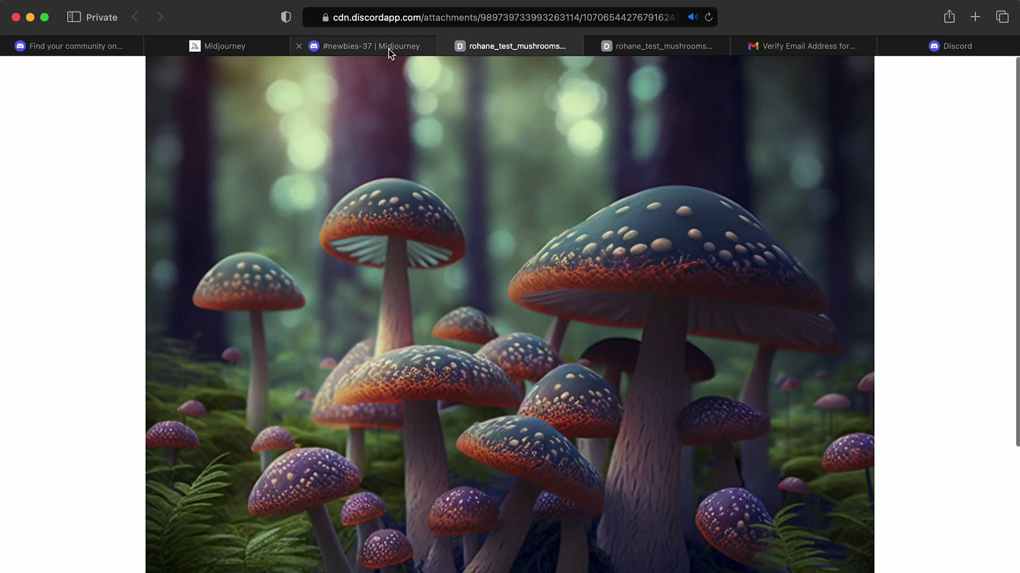
In Discord, close the enlarged image, dismiss the first mention, close the Inbox, then go to Midjourney
{"action": "left_click", "coordinate": [393, 51]}
{"action": "left_click", "coordinate": [743, 279]}
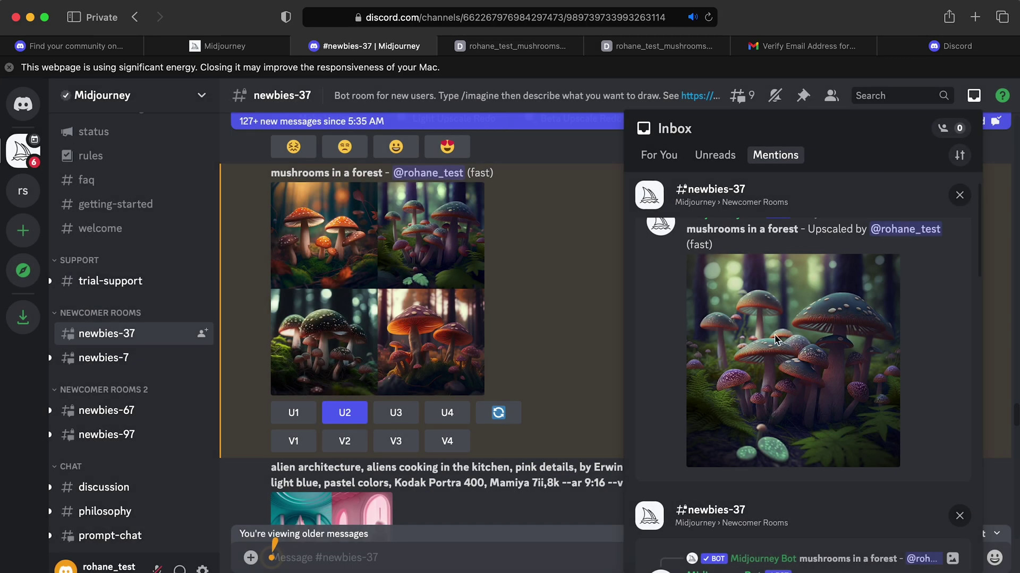
{"action": "left_click", "coordinate": [959, 195]}
{"action": "left_click", "coordinate": [983, 202]}
{"action": "scroll", "coordinate": [645, 337], "scroll_direction": "down", "scroll_amount": 15}
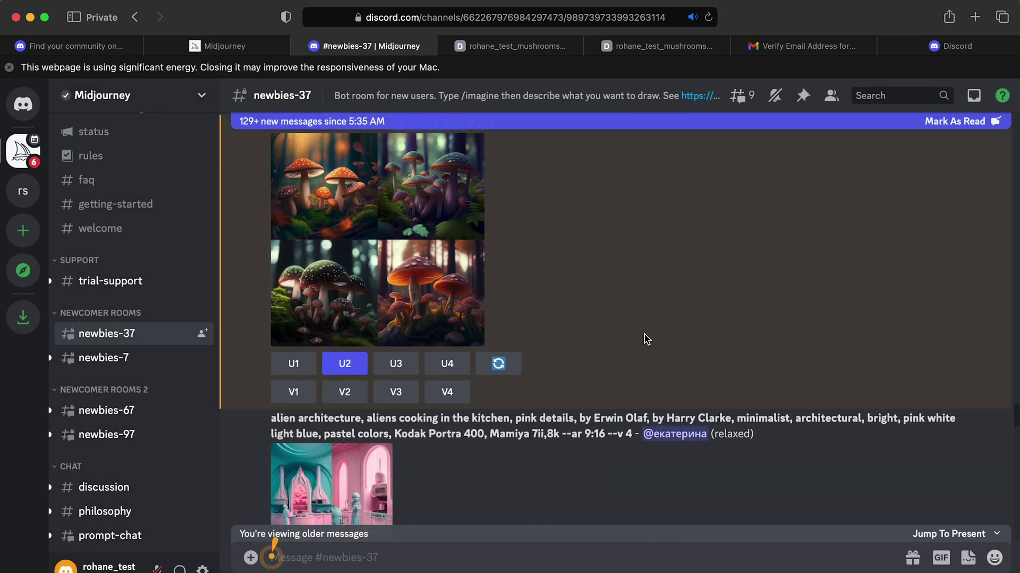
{"action": "scroll", "coordinate": [646, 340], "scroll_direction": "down", "scroll_amount": 10}
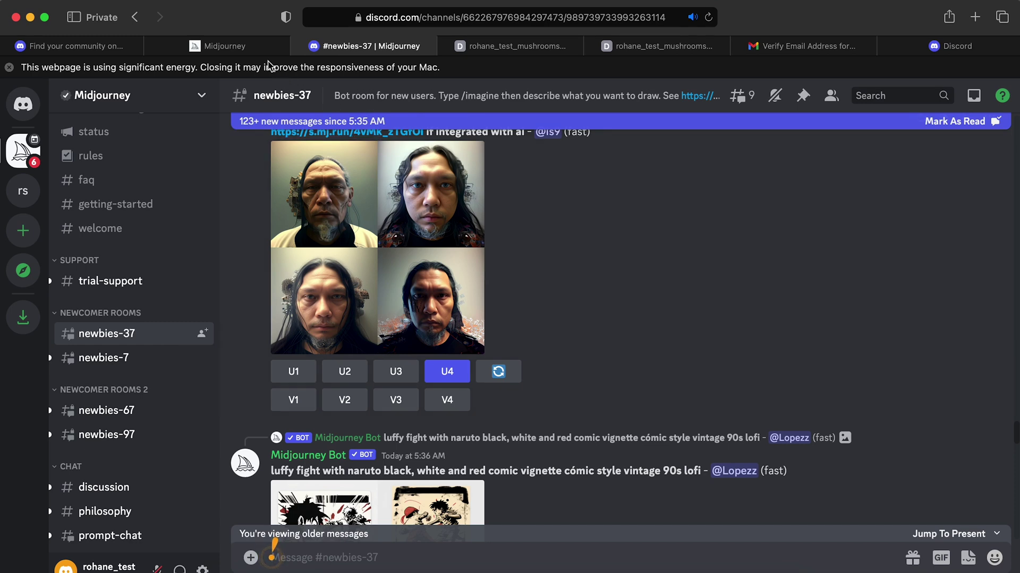
{"action": "left_click", "coordinate": [254, 51]}
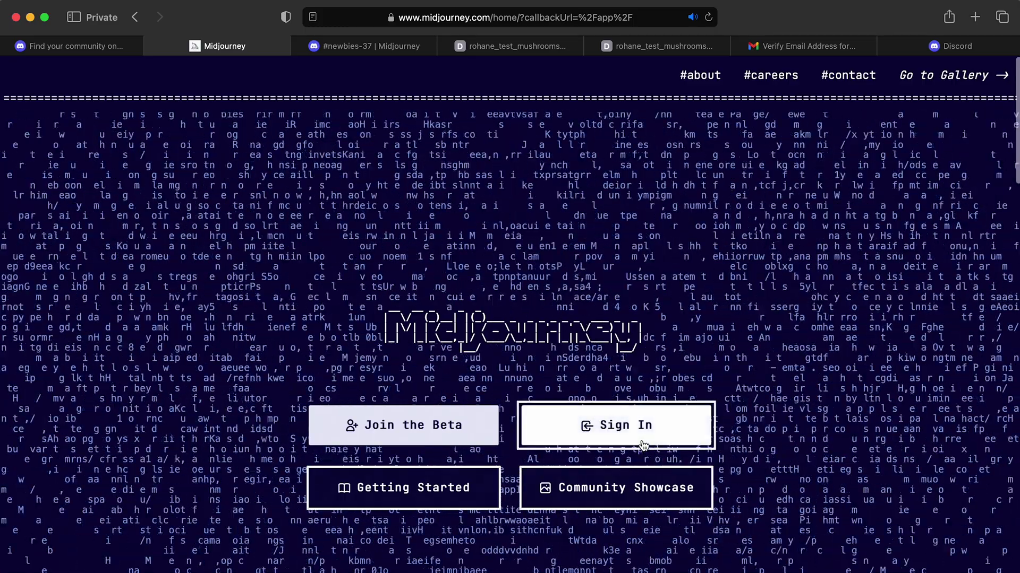
Sign in to the Midjourney website by authorizing it with the Discord account
{"action": "left_click", "coordinate": [620, 441]}
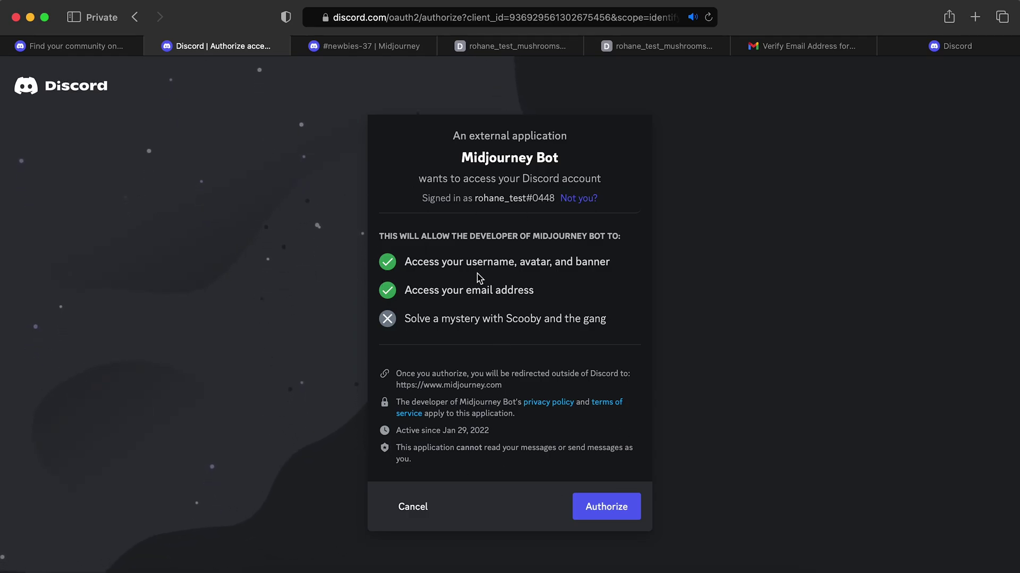
{"action": "left_click", "coordinate": [604, 511]}
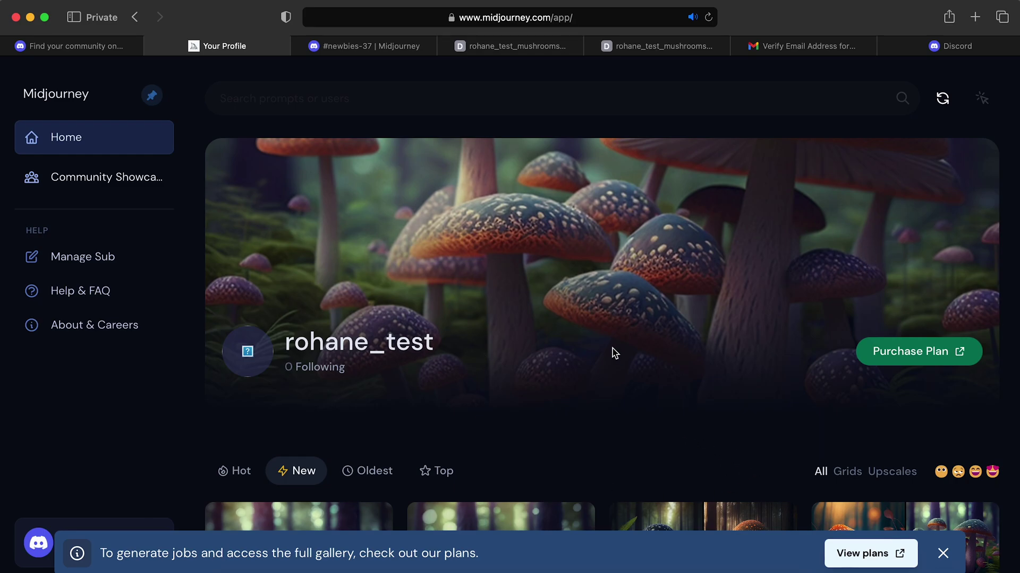
Browse the mushroom profile gallery, then open the Purchase Plan page (Basic $8, Standard $24, Pro $48 yearly)
{"action": "scroll", "coordinate": [257, 380], "scroll_direction": "down", "scroll_amount": 3}
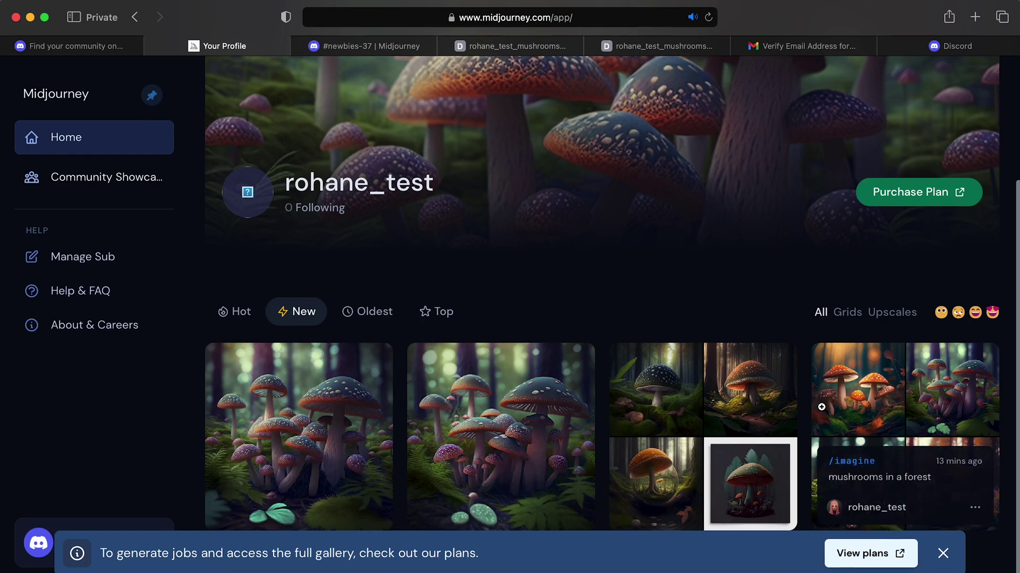
{"action": "scroll", "coordinate": [688, 198], "scroll_direction": "up", "scroll_amount": 2}
{"action": "scroll", "coordinate": [688, 197], "scroll_direction": "up", "scroll_amount": 2}
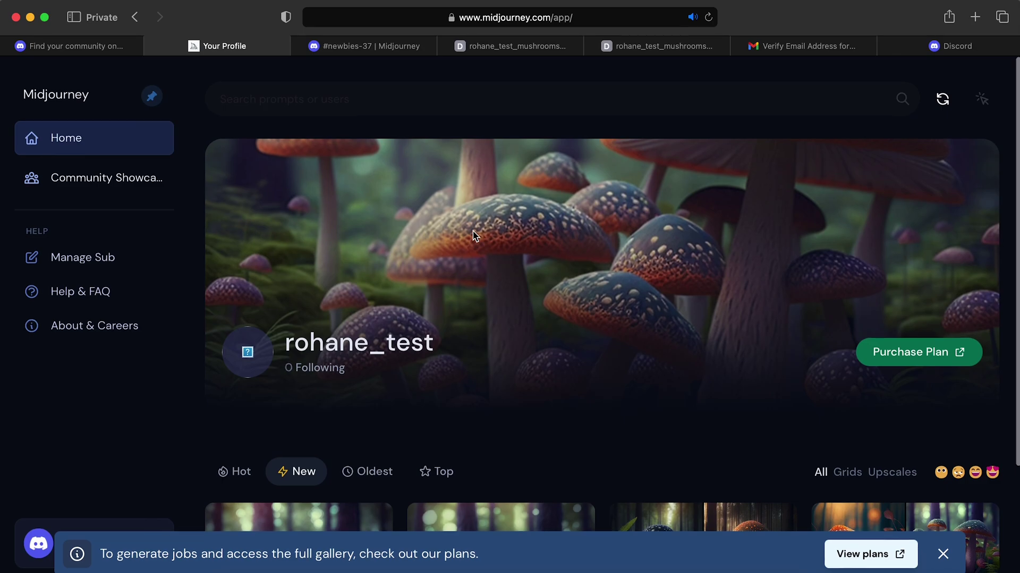
{"action": "scroll", "coordinate": [474, 235], "scroll_direction": "down", "scroll_amount": 1}
{"action": "scroll", "coordinate": [474, 236], "scroll_direction": "down", "scroll_amount": 3}
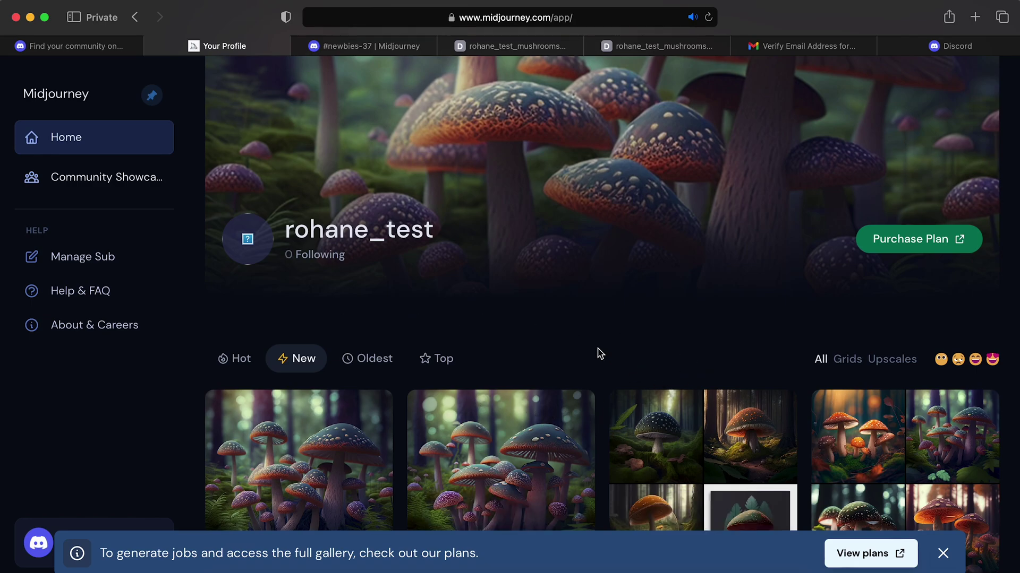
{"action": "scroll", "coordinate": [514, 298], "scroll_direction": "down", "scroll_amount": 2}
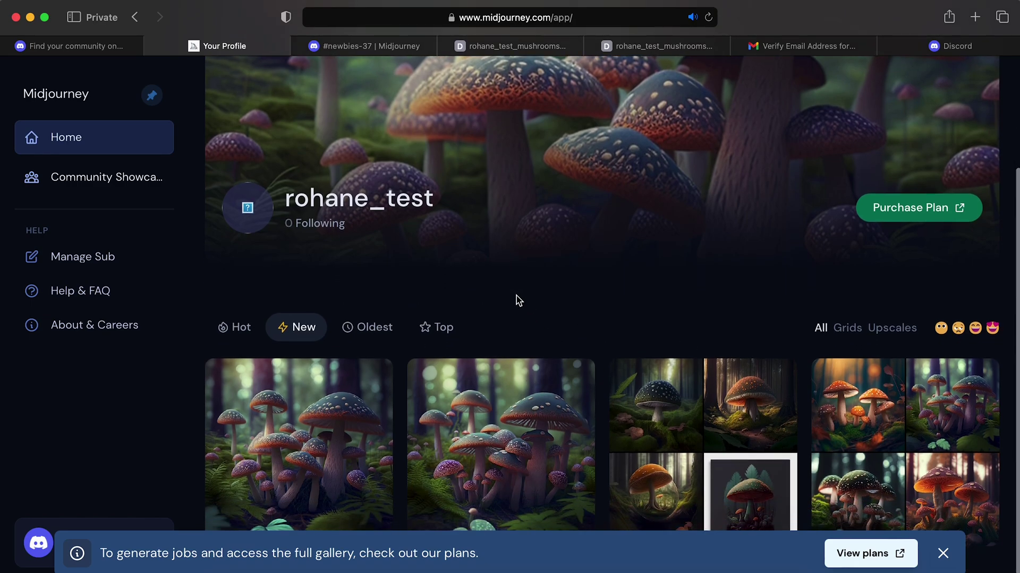
{"action": "scroll", "coordinate": [516, 297], "scroll_direction": "up", "scroll_amount": 5}
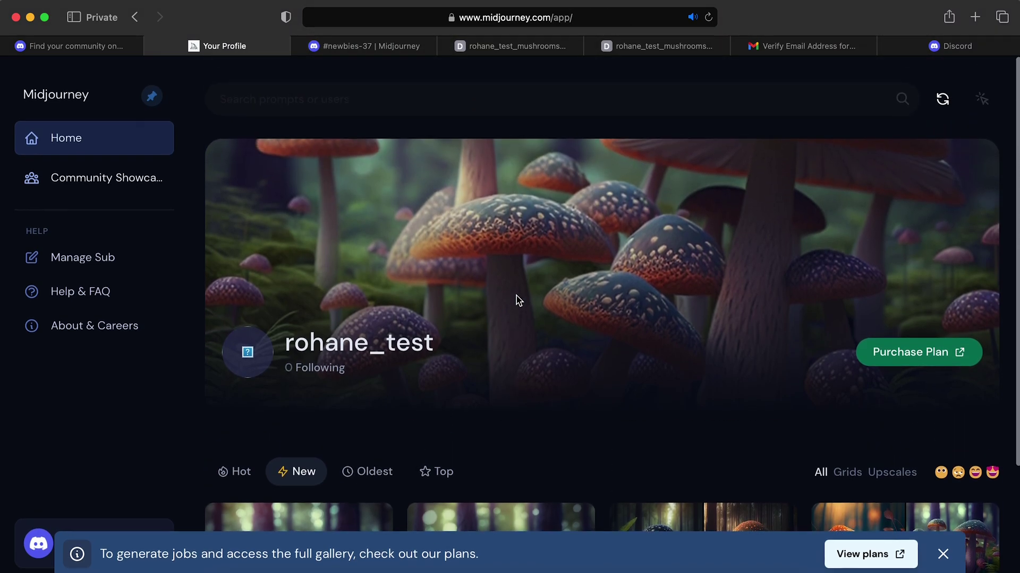
{"action": "scroll", "coordinate": [590, 286], "scroll_direction": "up", "scroll_amount": 1}
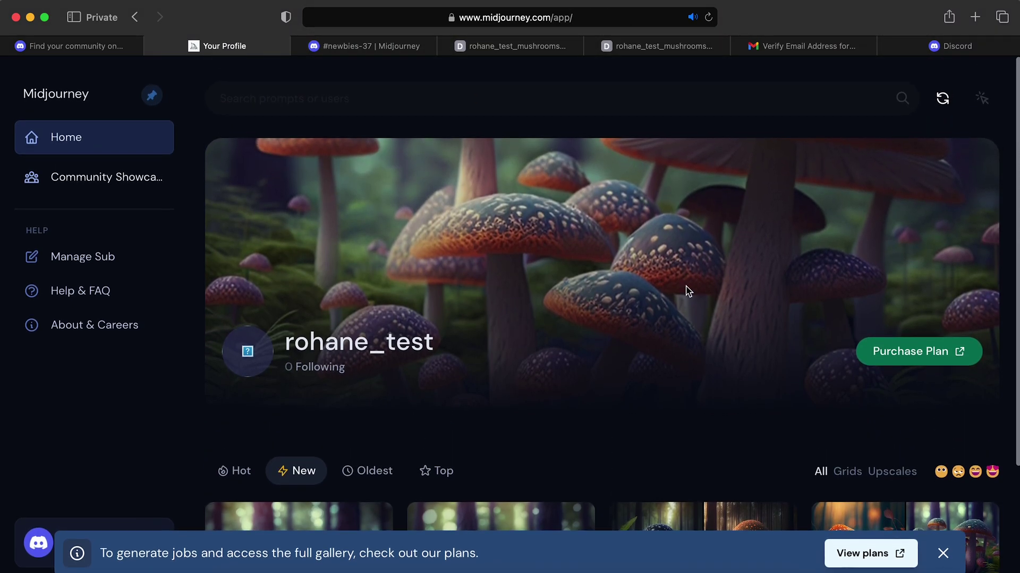
{"action": "left_click", "coordinate": [898, 355]}
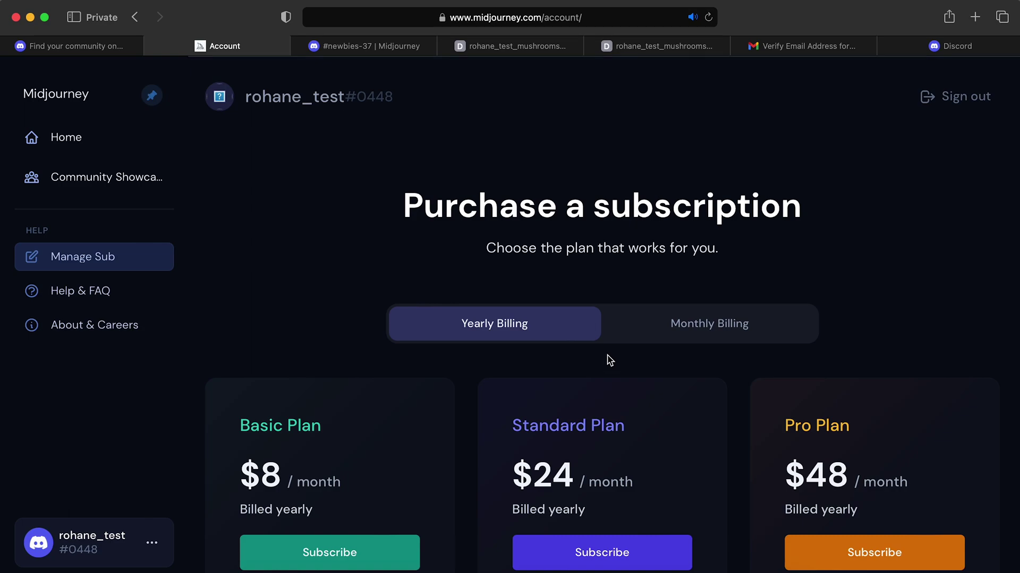
{"action": "scroll", "coordinate": [653, 282], "scroll_direction": "down", "scroll_amount": 3}
{"action": "scroll", "coordinate": [654, 282], "scroll_direction": "down", "scroll_amount": 5}
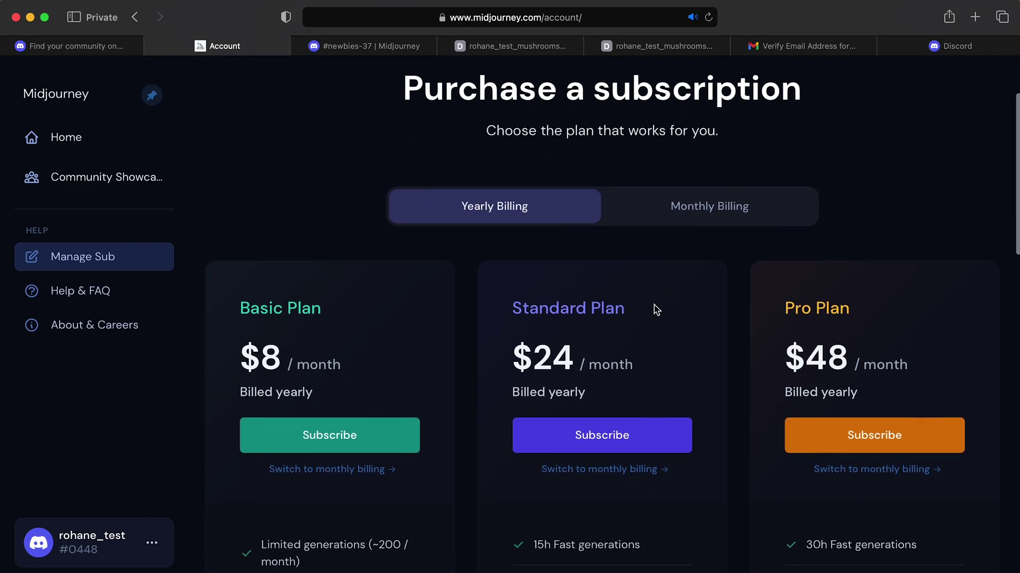
{"action": "scroll", "coordinate": [656, 310], "scroll_direction": "up", "scroll_amount": 1}
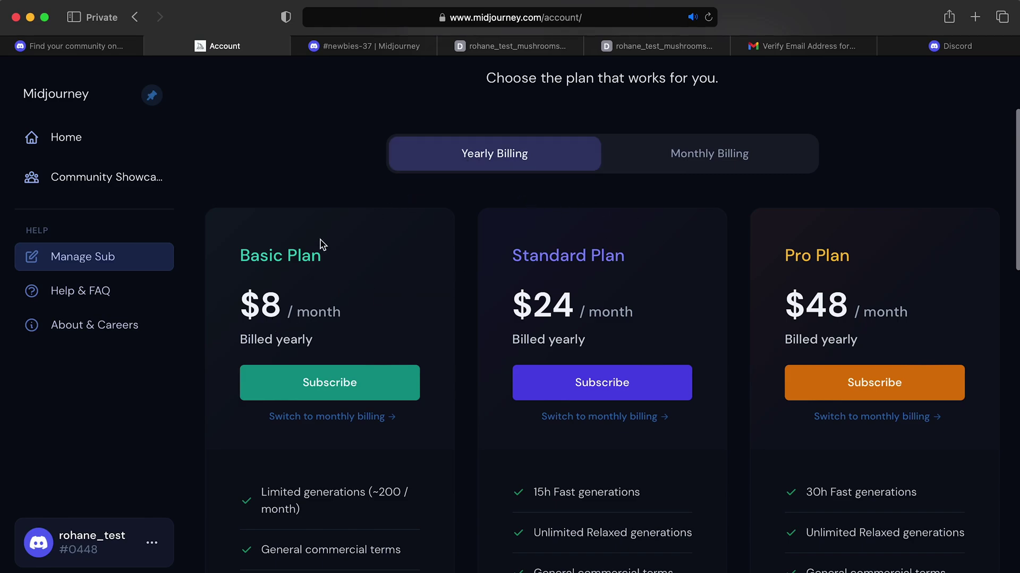
{"action": "left_click_drag", "start_coordinate": [239, 307], "coordinate": [306, 304]}
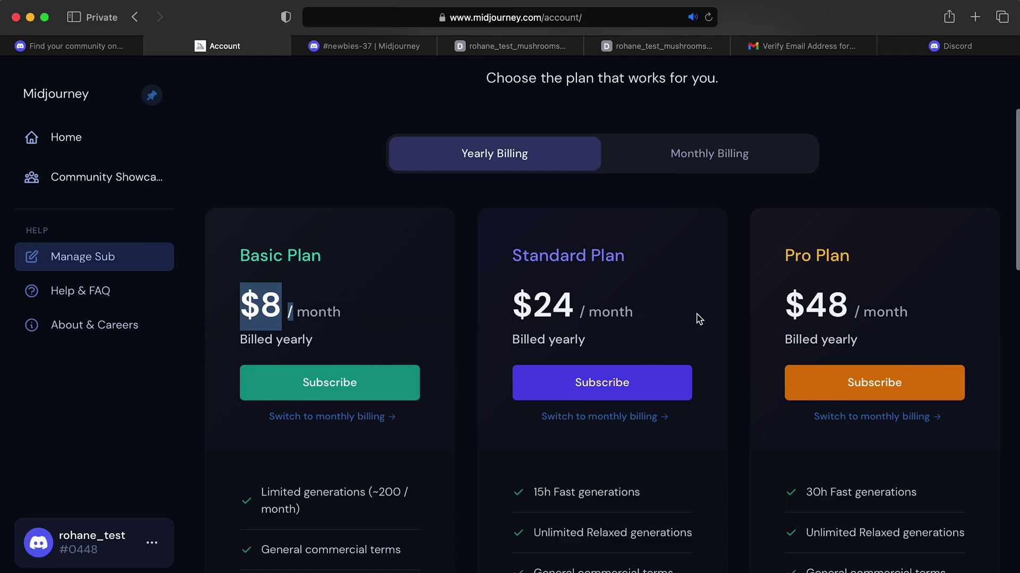
{"action": "scroll", "coordinate": [710, 337], "scroll_direction": "down", "scroll_amount": 5}
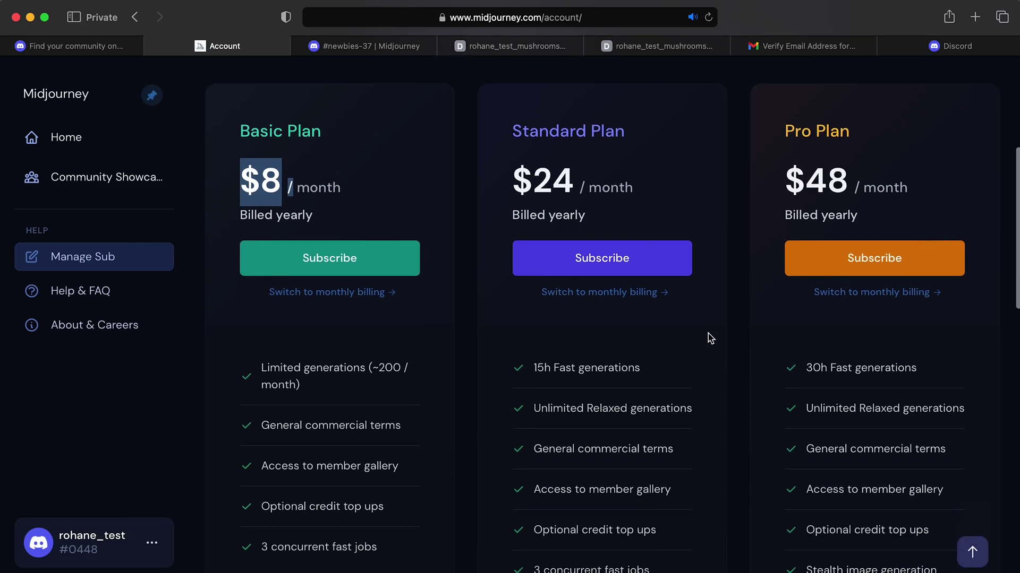
{"action": "scroll", "coordinate": [710, 338], "scroll_direction": "down", "scroll_amount": 5}
{"action": "scroll", "coordinate": [710, 338], "scroll_direction": "up", "scroll_amount": 4}
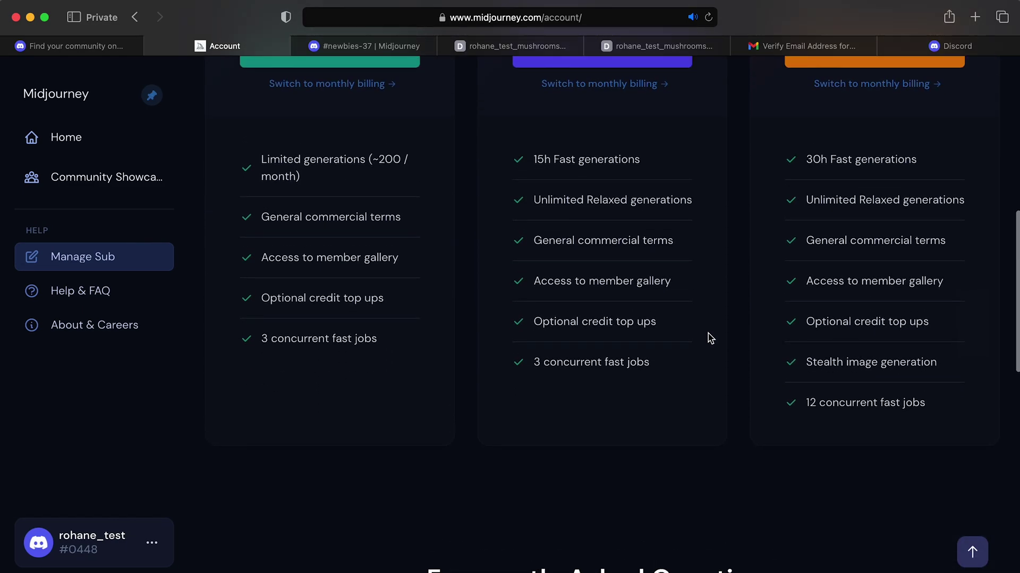
{"action": "scroll", "coordinate": [710, 337], "scroll_direction": "up", "scroll_amount": 5}
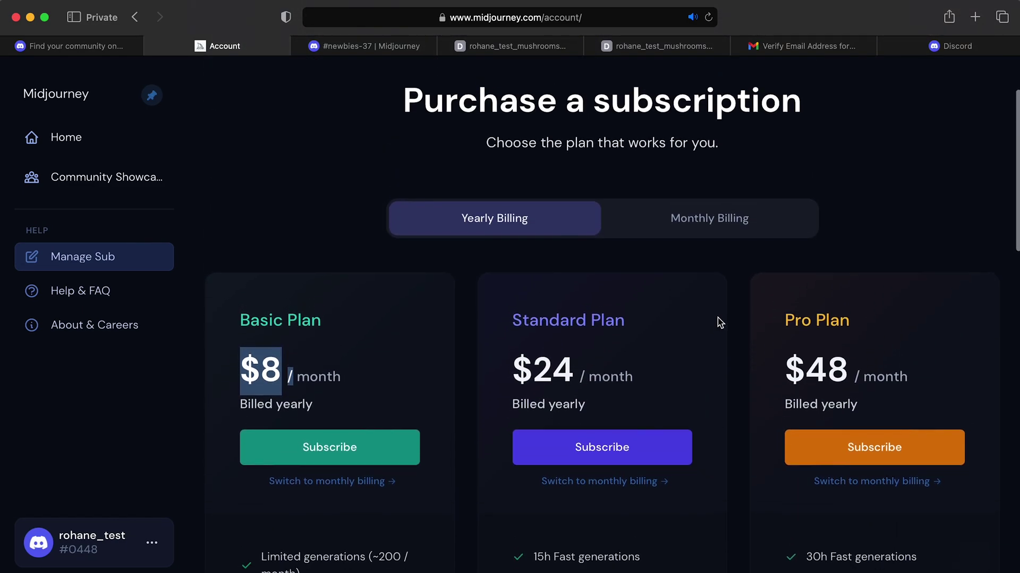
{"action": "scroll", "coordinate": [720, 322], "scroll_direction": "up", "scroll_amount": 2}
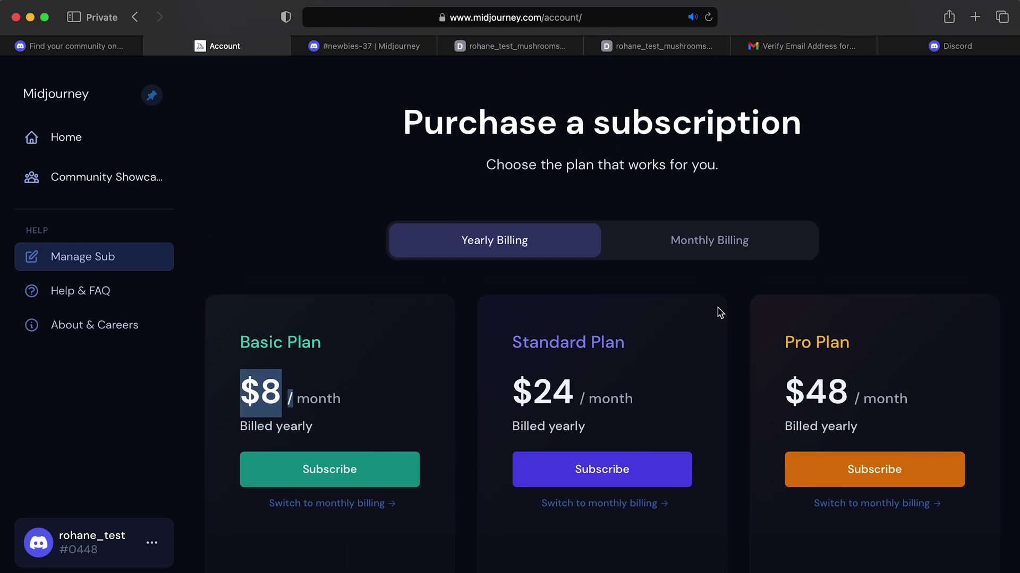
{"action": "left_click", "coordinate": [732, 256]}
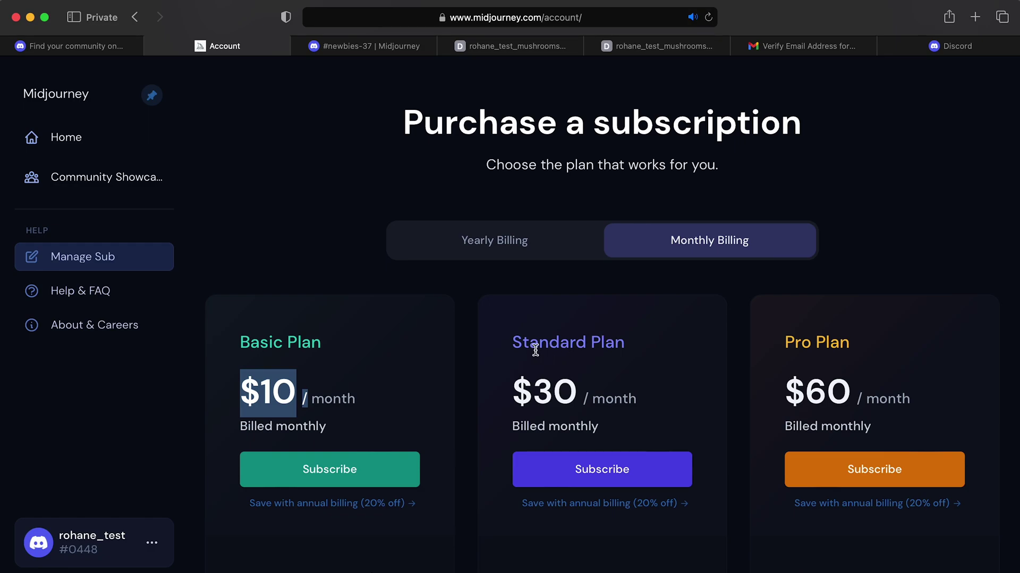
Review the monthly plan cards at $10, $30 and $60, clearing the marking on $10
{"action": "scroll", "coordinate": [357, 348], "scroll_direction": "down", "scroll_amount": 3}
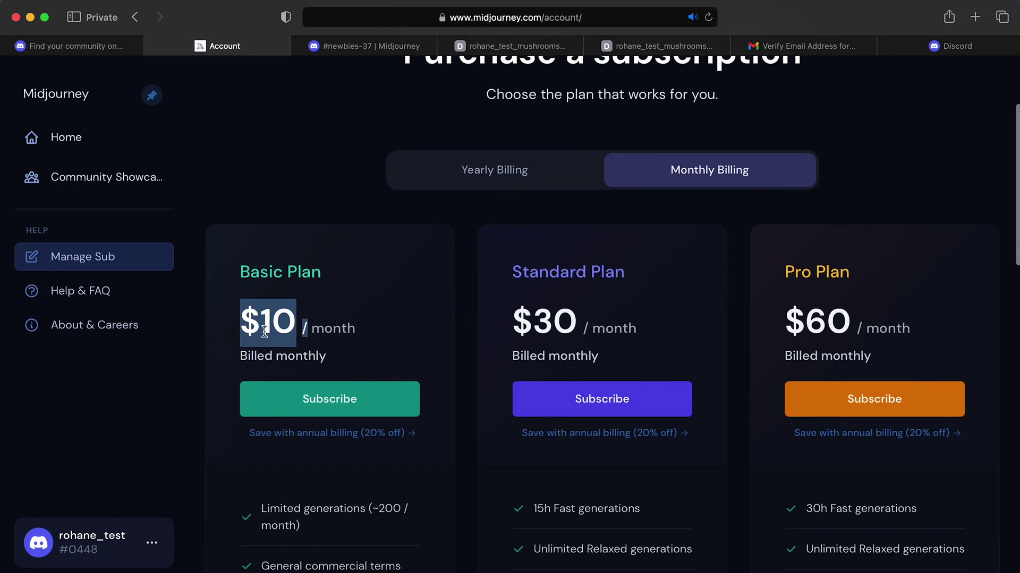
{"action": "left_click", "coordinate": [264, 332]}
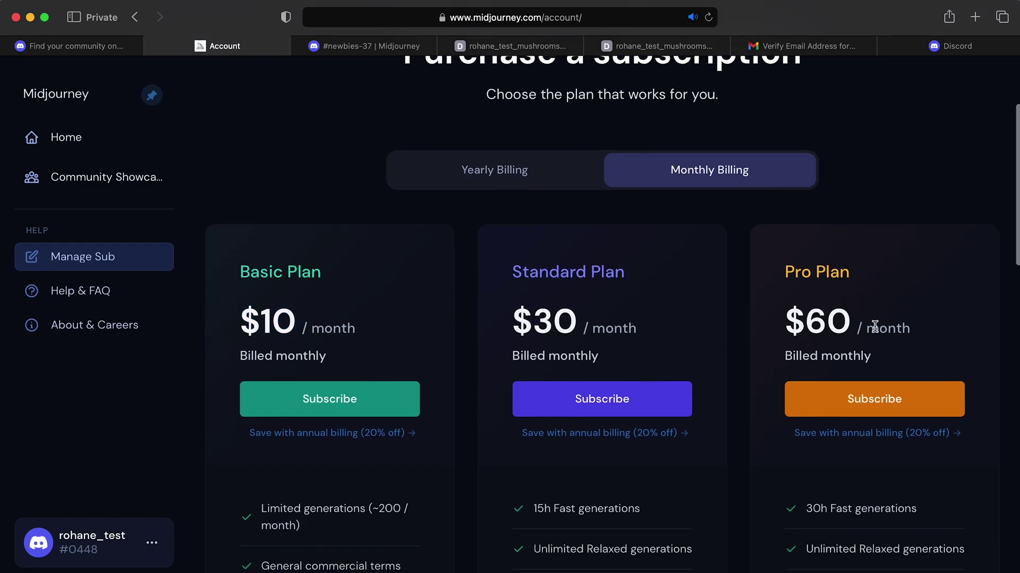
{"action": "scroll", "coordinate": [875, 326], "scroll_direction": "down", "scroll_amount": 5}
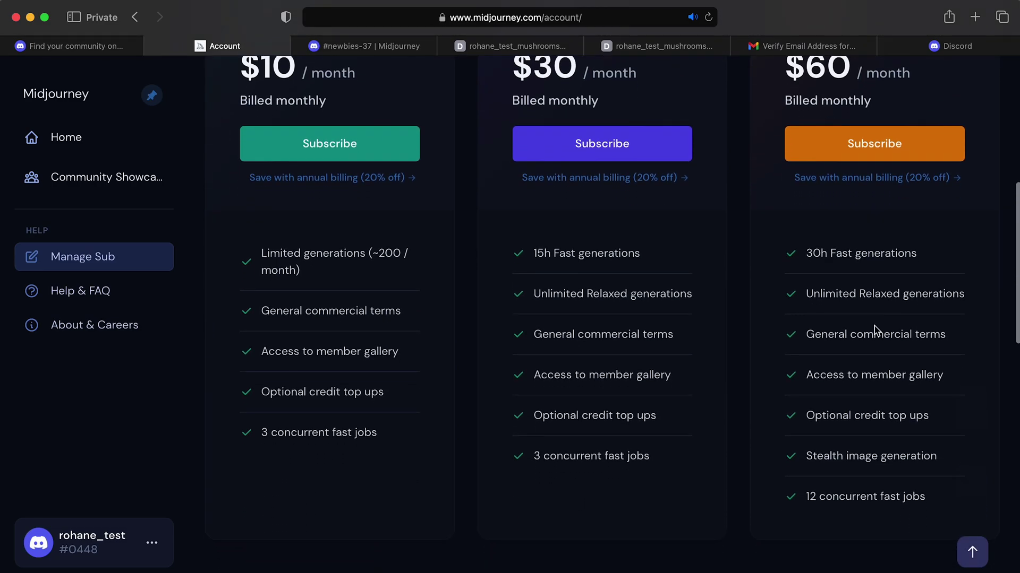
{"action": "scroll", "coordinate": [875, 331], "scroll_direction": "up", "scroll_amount": 4}
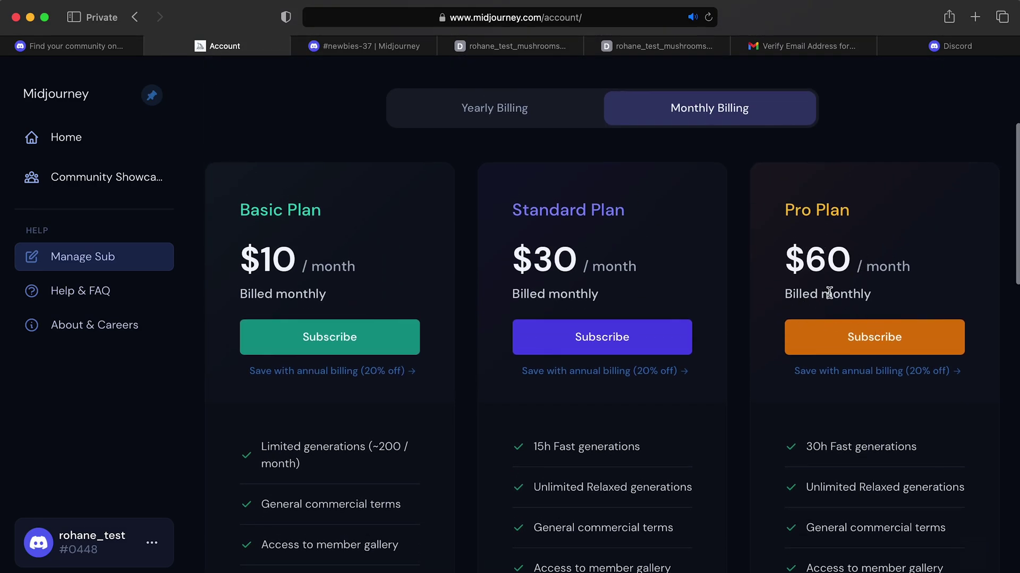
{"action": "scroll", "coordinate": [851, 417], "scroll_direction": "down", "scroll_amount": 6}
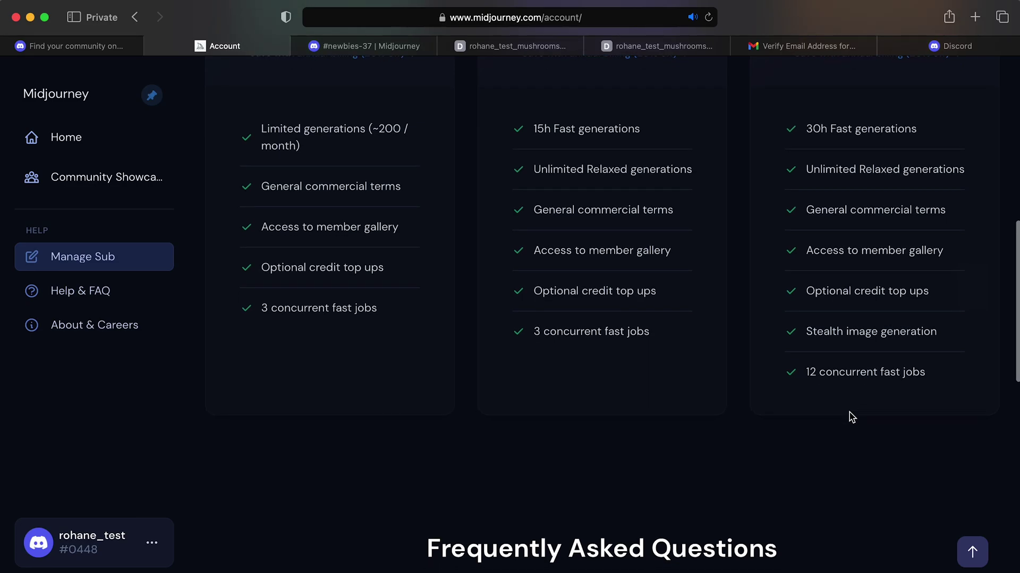
{"action": "scroll", "coordinate": [852, 417], "scroll_direction": "up", "scroll_amount": 2}
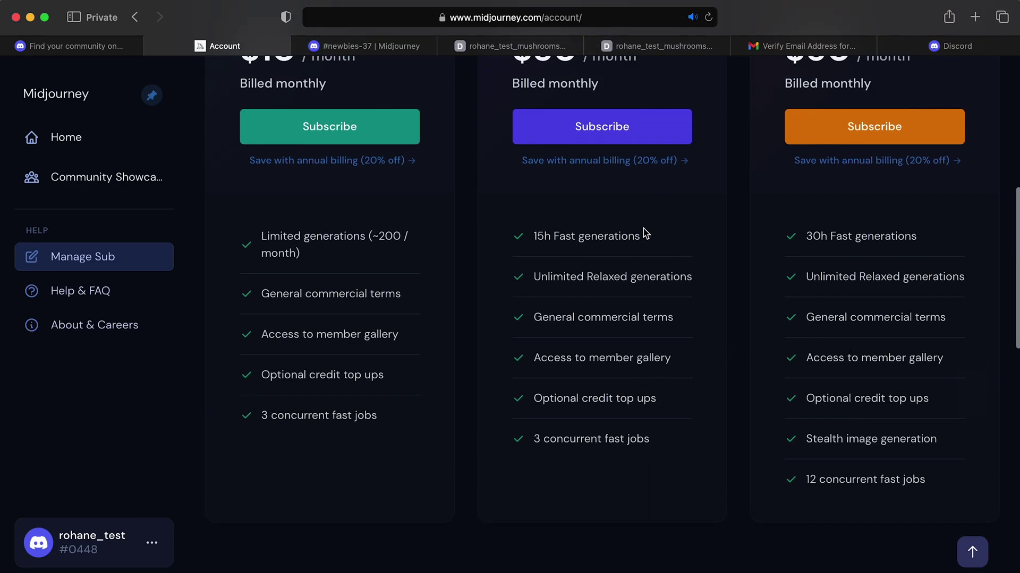
{"action": "scroll", "coordinate": [659, 313], "scroll_direction": "up", "scroll_amount": 1}
{"action": "scroll", "coordinate": [659, 314], "scroll_direction": "down", "scroll_amount": 1}
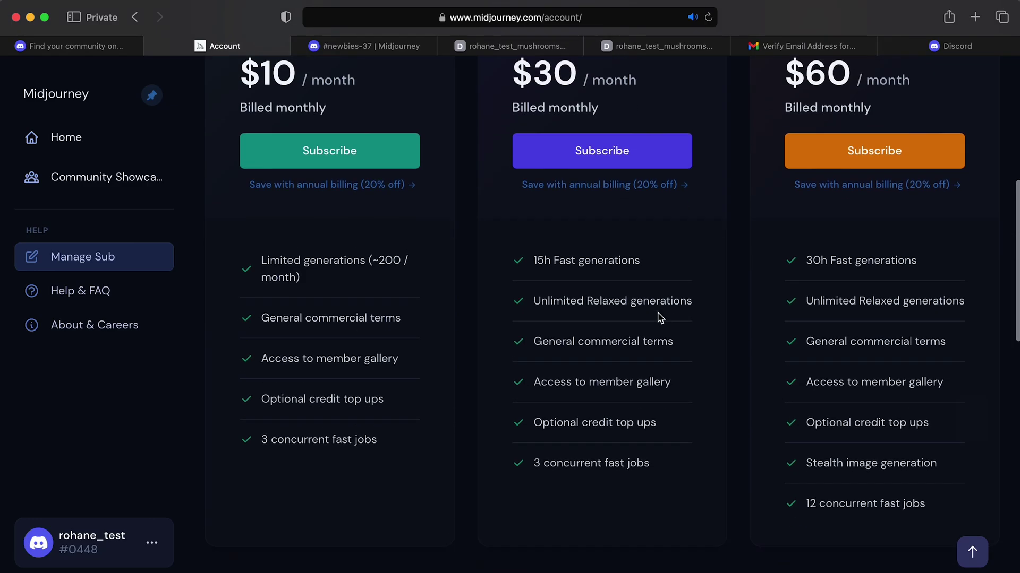
{"action": "scroll", "coordinate": [660, 317], "scroll_direction": "up", "scroll_amount": 1}
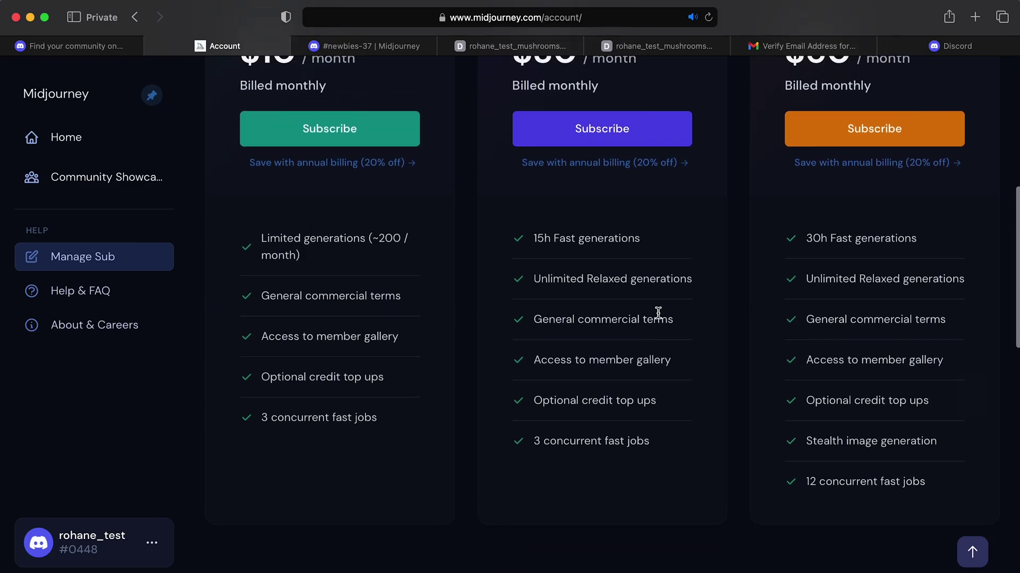
{"action": "scroll", "coordinate": [743, 382], "scroll_direction": "down", "scroll_amount": 1}
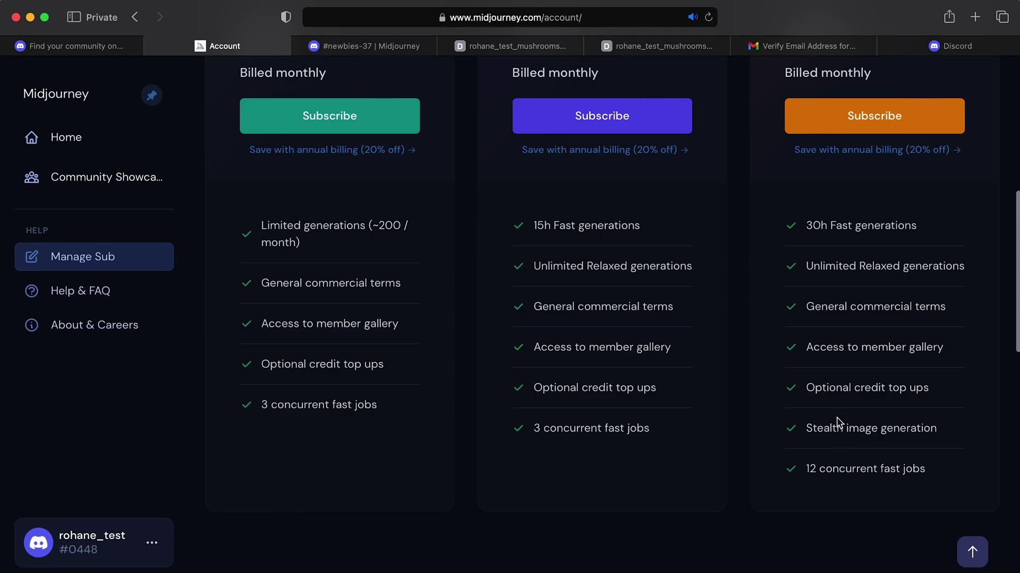
{"action": "scroll", "coordinate": [837, 422], "scroll_direction": "up", "scroll_amount": 1}
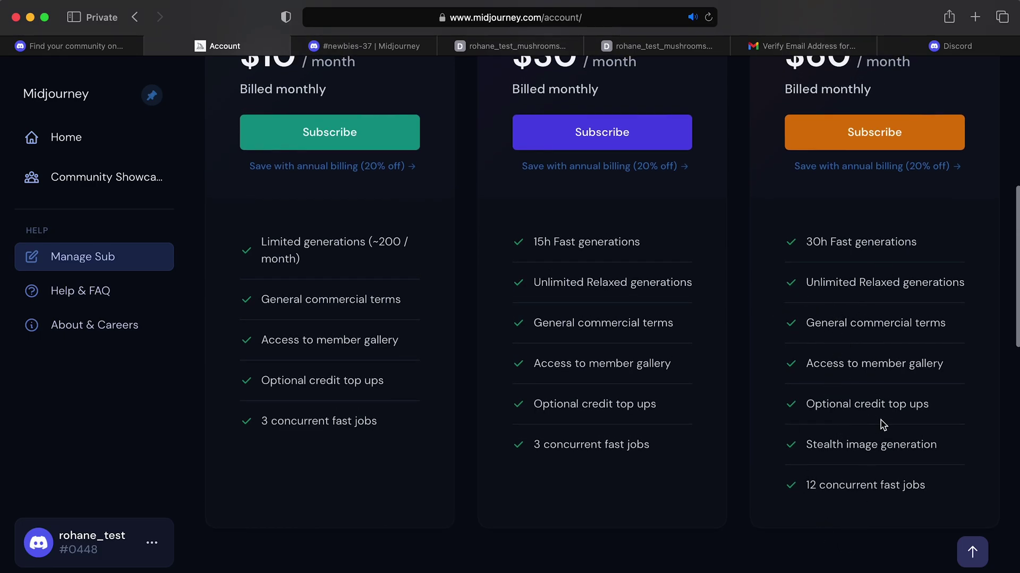
Highlight the Pro plan's Stealth image generation feature and compare the remaining feature lists
{"action": "left_click_drag", "start_coordinate": [937, 450], "coordinate": [797, 455]}
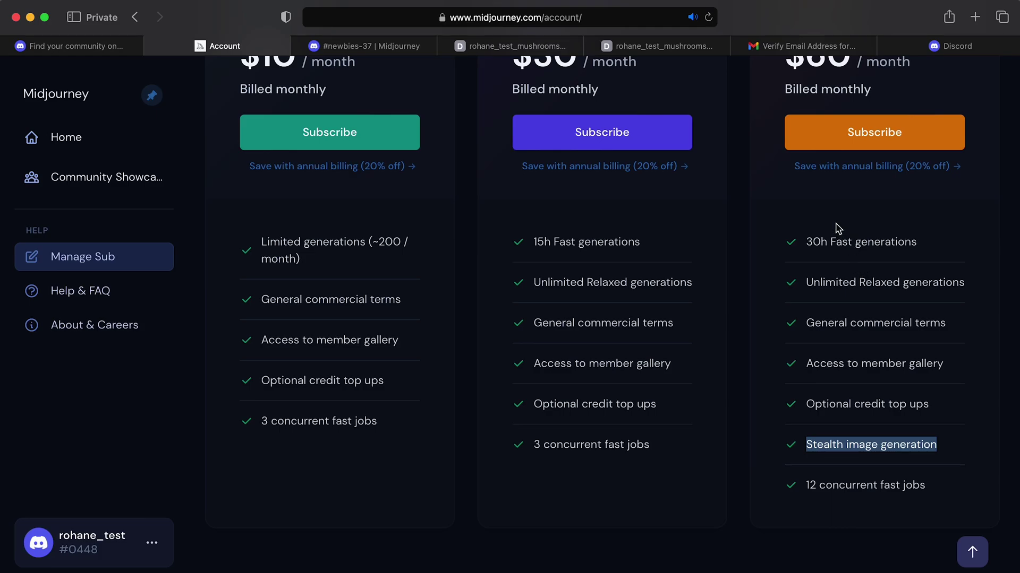
{"action": "scroll", "coordinate": [771, 244], "scroll_direction": "up", "scroll_amount": 2}
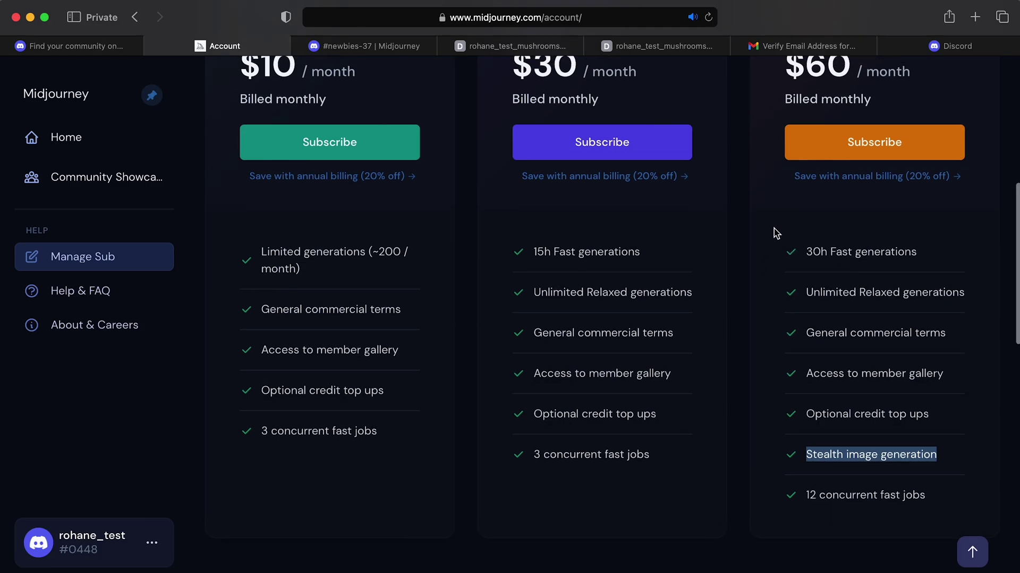
{"action": "scroll", "coordinate": [774, 233], "scroll_direction": "down", "scroll_amount": 2}
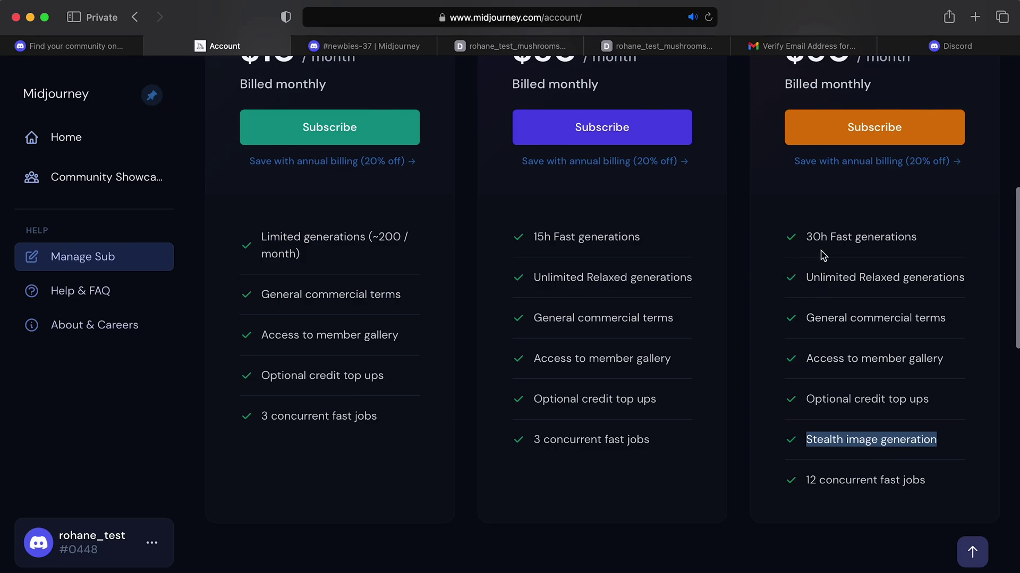
{"action": "scroll", "coordinate": [823, 255], "scroll_direction": "up", "scroll_amount": 2}
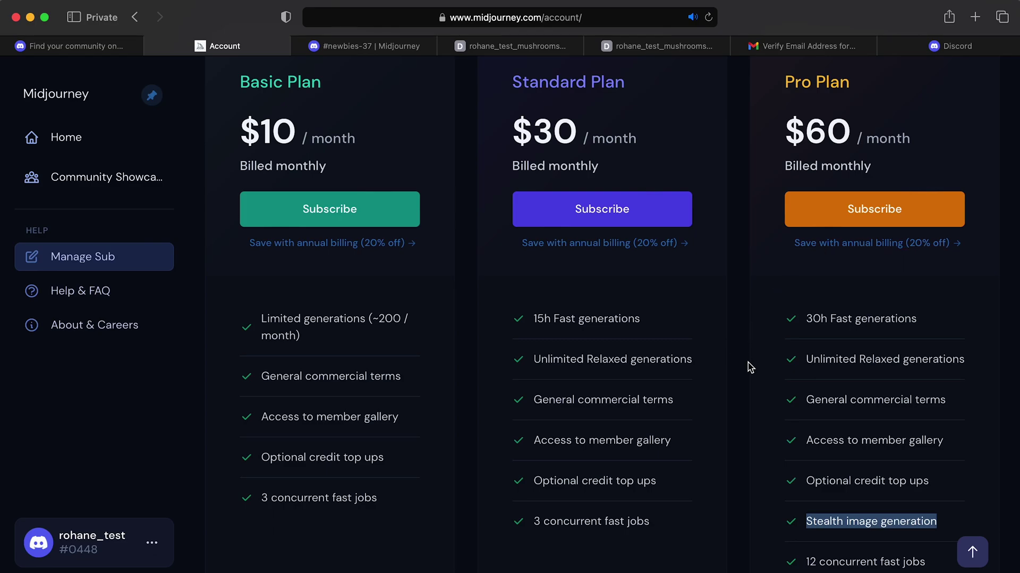
{"action": "scroll", "coordinate": [749, 365], "scroll_direction": "up", "scroll_amount": 4}
{"action": "scroll", "coordinate": [737, 271], "scroll_direction": "up", "scroll_amount": 5}
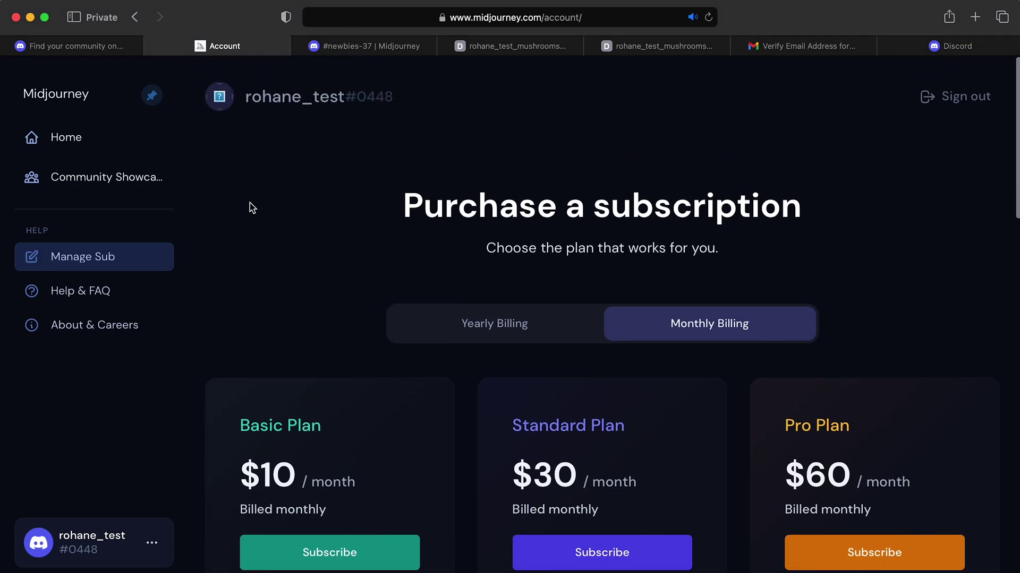
Go back via Home in the sidebar to the profile page with the mushroom-forest banner
{"action": "left_click", "coordinate": [104, 143]}
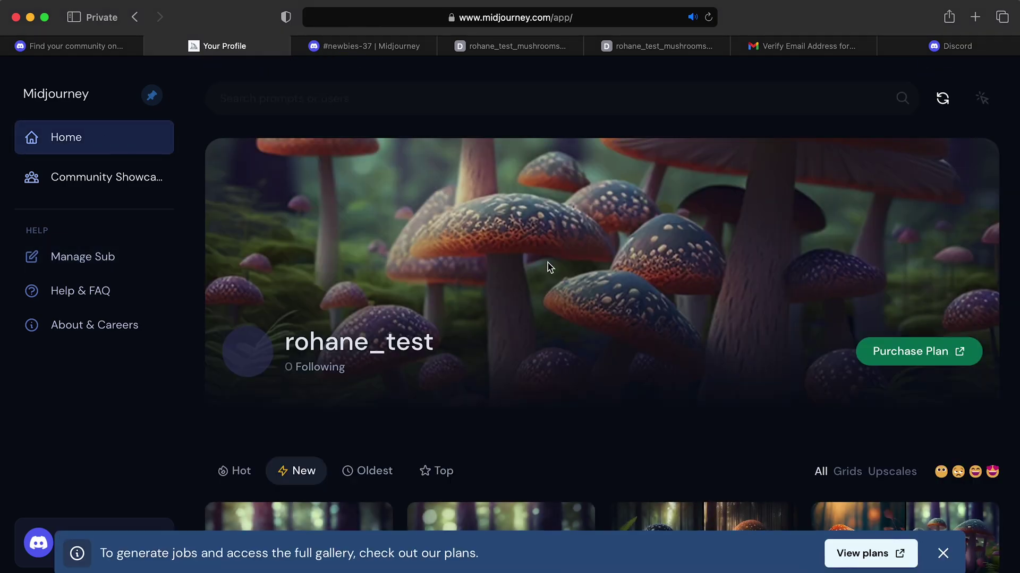